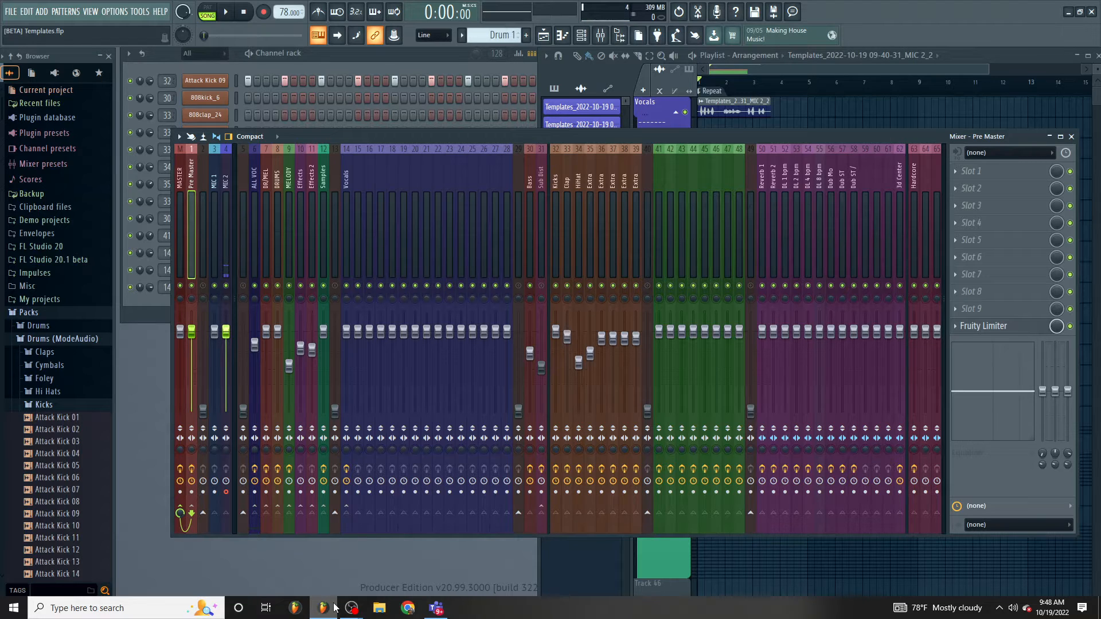
# Look over the whole mixer template, from the microphone and bus tracks to the Hardcore, Code X and Samples tracks.
pyautogui.scroll(-5, 555, 243)
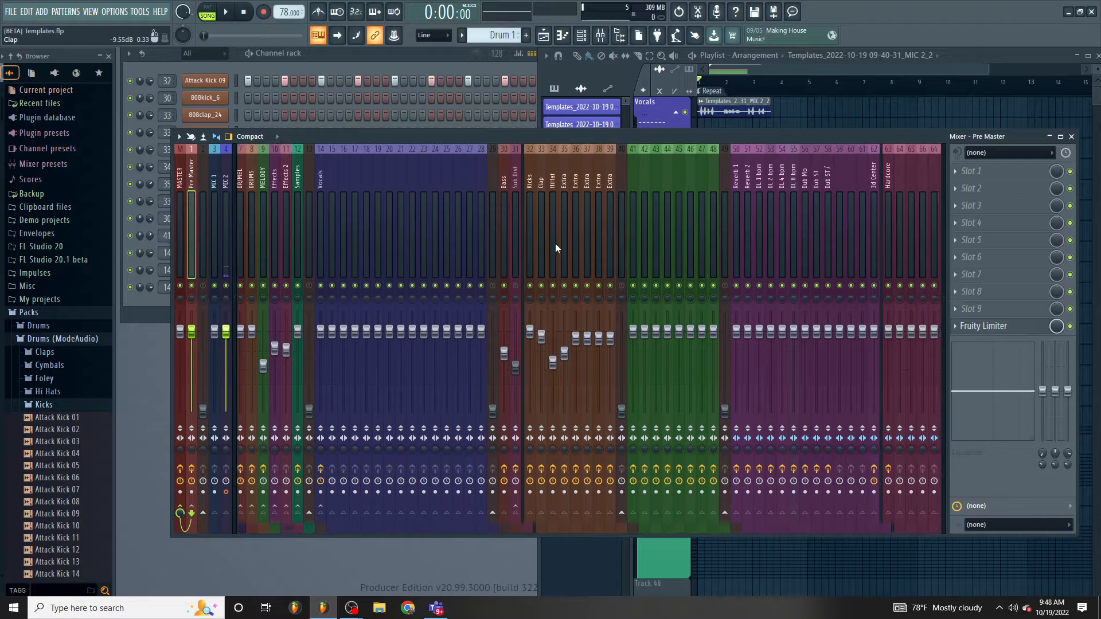
pyautogui.click(751, 70)
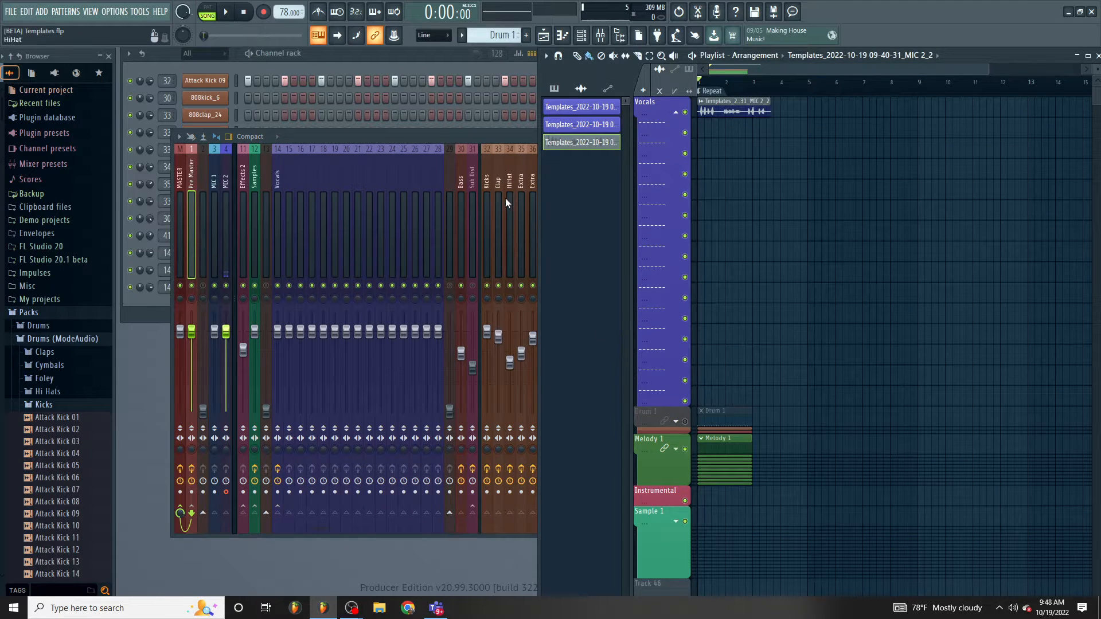
pyautogui.click(438, 133)
pyautogui.scroll(4, 397, 195)
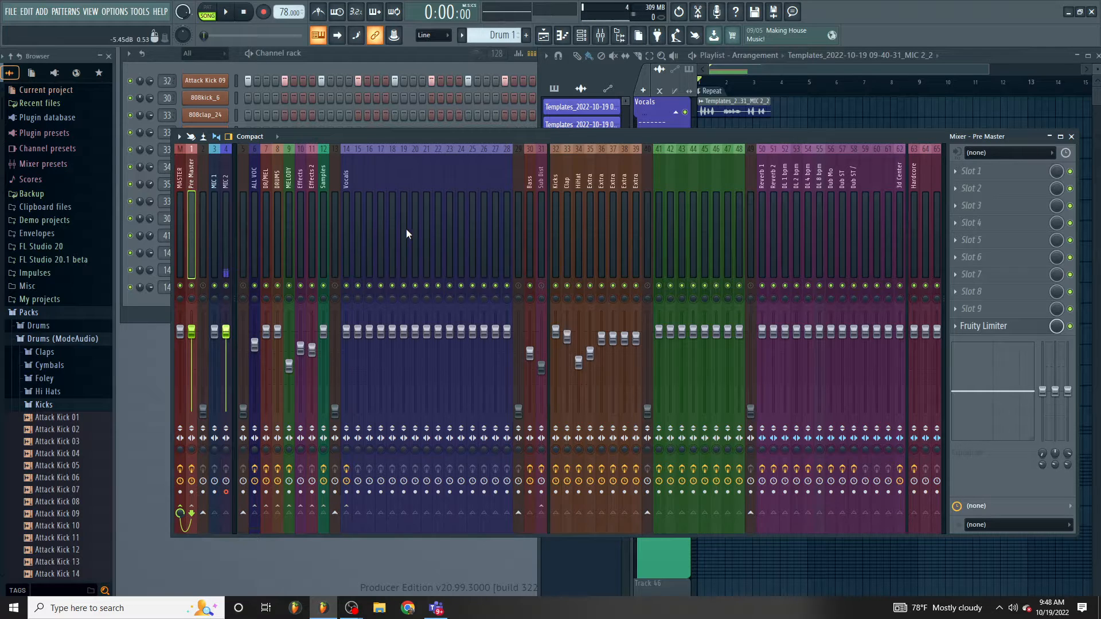
pyautogui.click(407, 229)
pyautogui.scroll(-8, 407, 229)
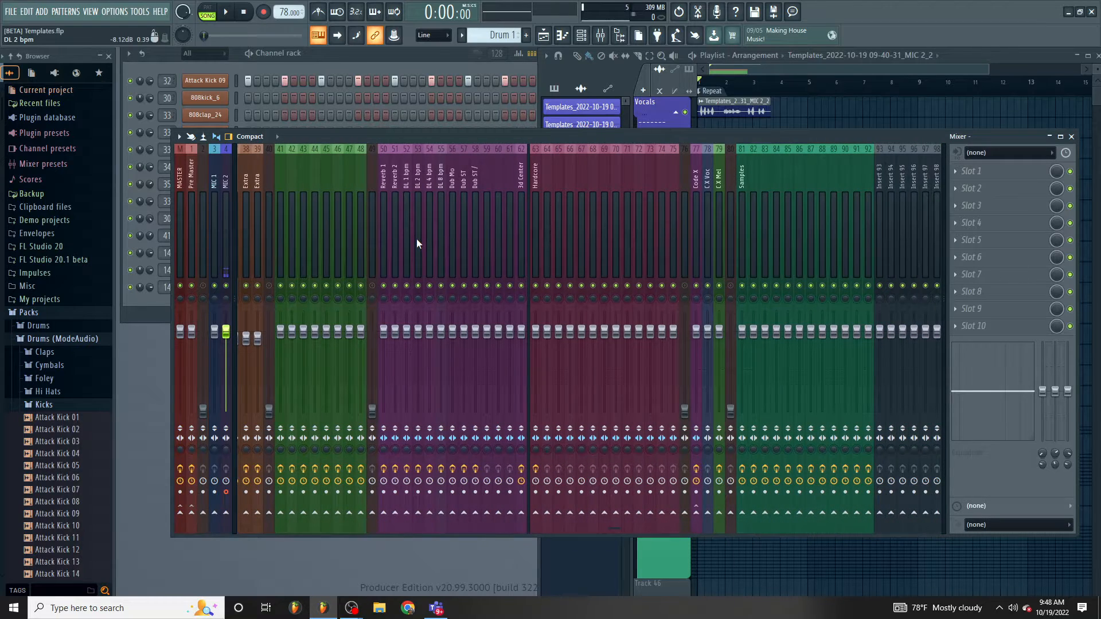
pyautogui.scroll(8, 417, 239)
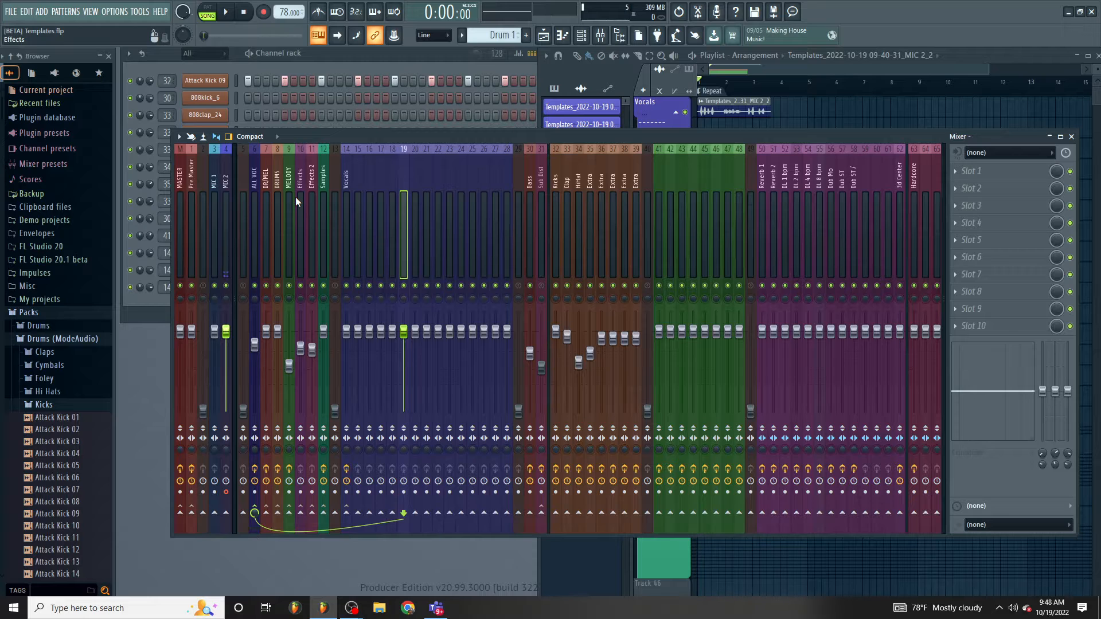
# Inspect the MASTER and Pre Master tracks and trace how the vocal, drum, melody, effects and samples buses route into Pre Master.
pyautogui.click(180, 189)
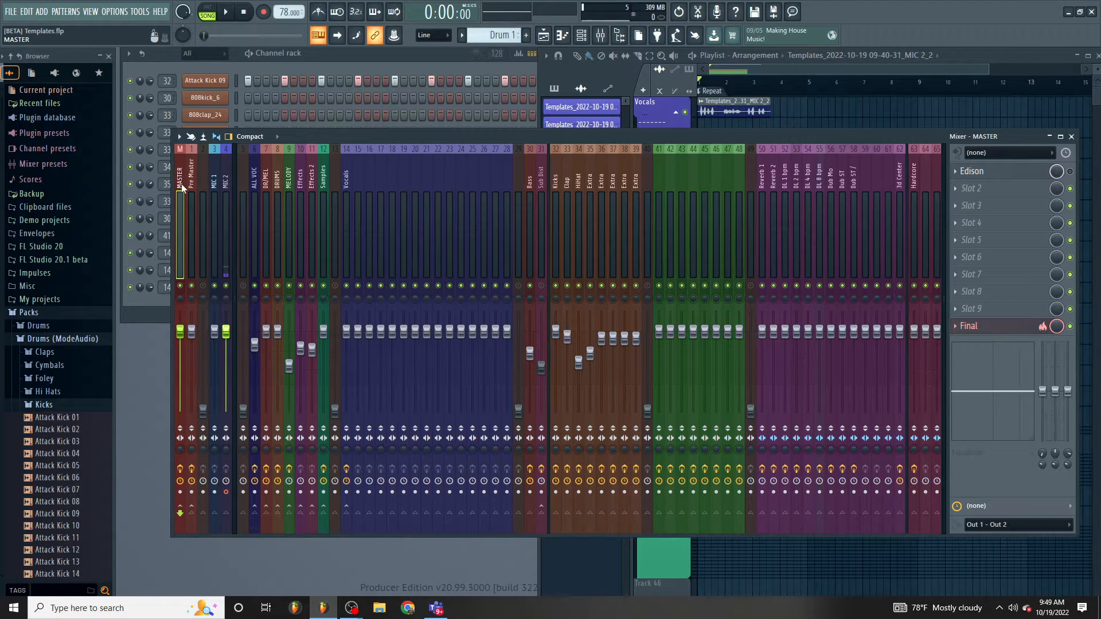
pyautogui.click(193, 189)
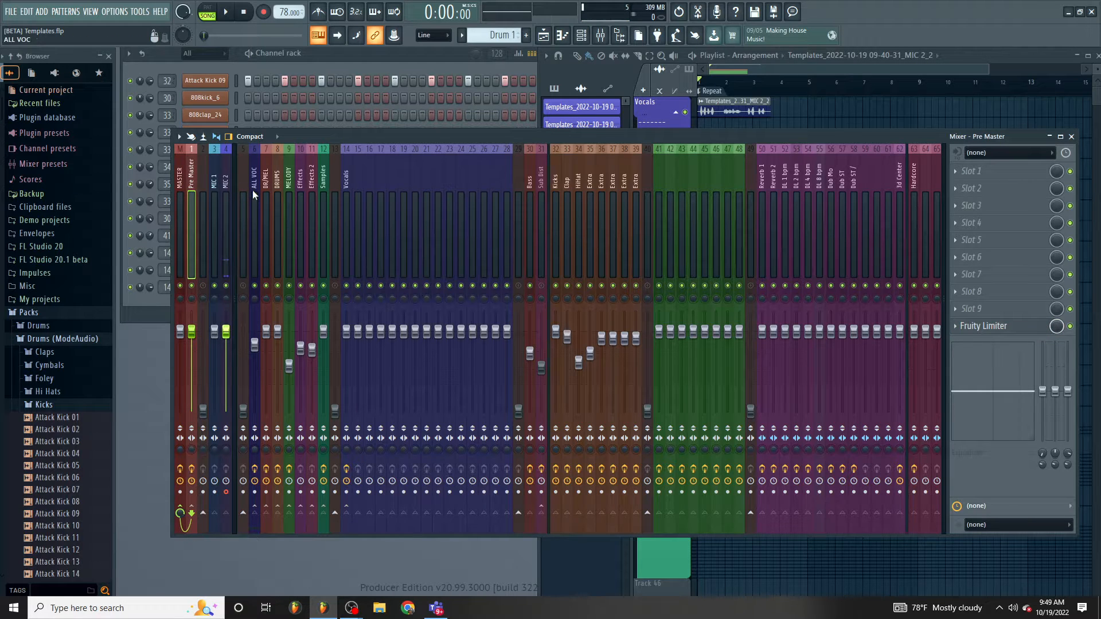
pyautogui.click(299, 195)
pyautogui.click(312, 194)
pyautogui.click(322, 193)
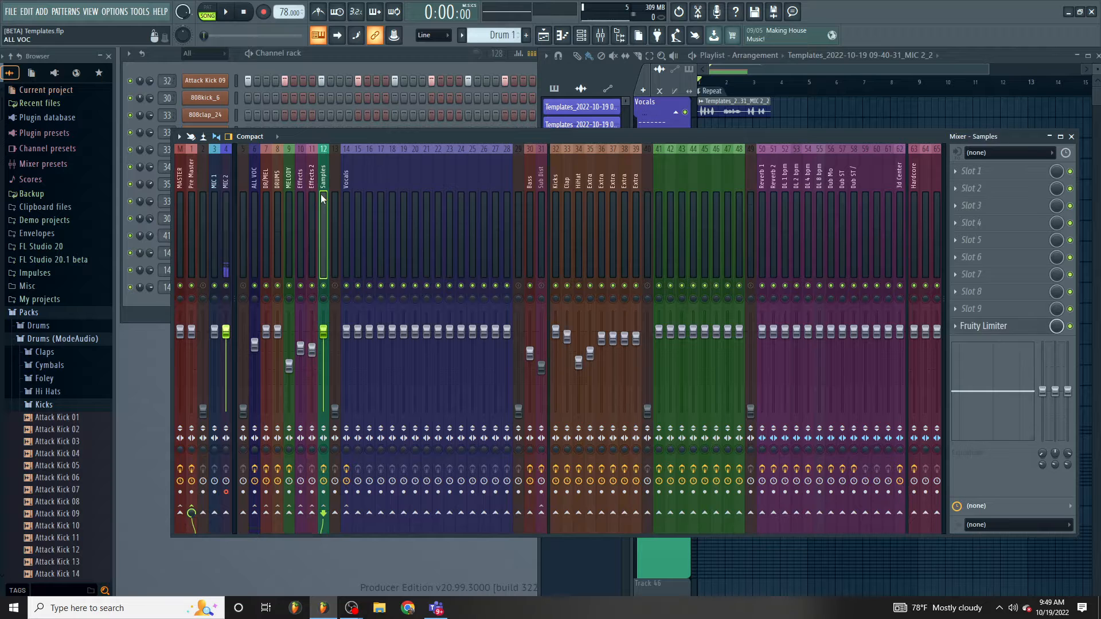
pyautogui.click(312, 194)
pyautogui.click(279, 194)
pyautogui.click(263, 194)
pyautogui.click(255, 194)
pyautogui.click(265, 192)
pyautogui.click(300, 194)
pyautogui.click(312, 195)
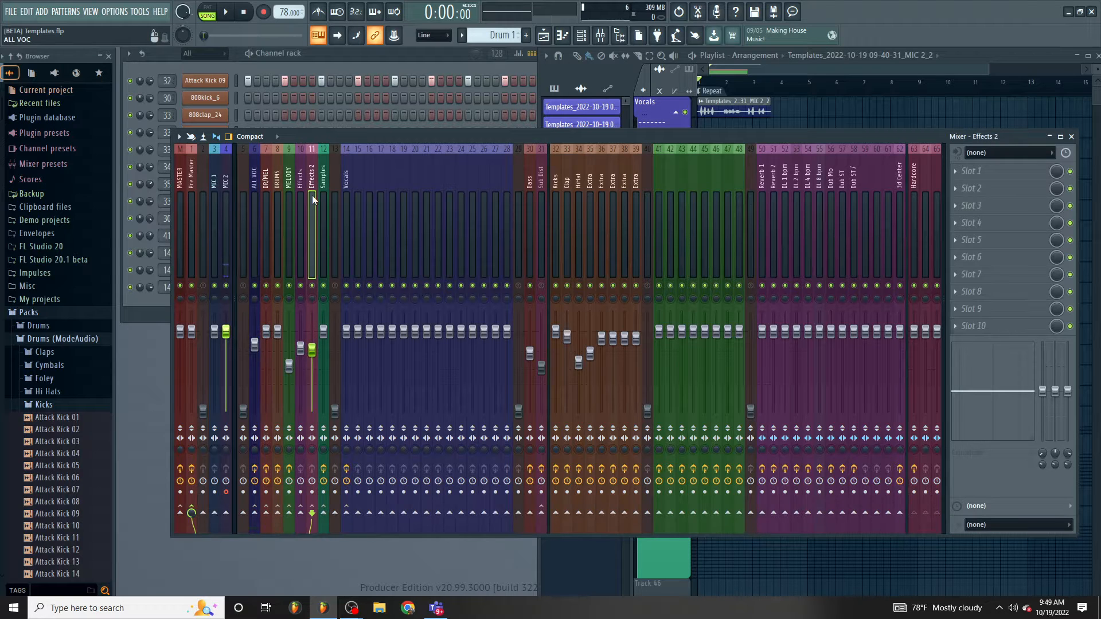
pyautogui.click(289, 195)
pyautogui.click(191, 181)
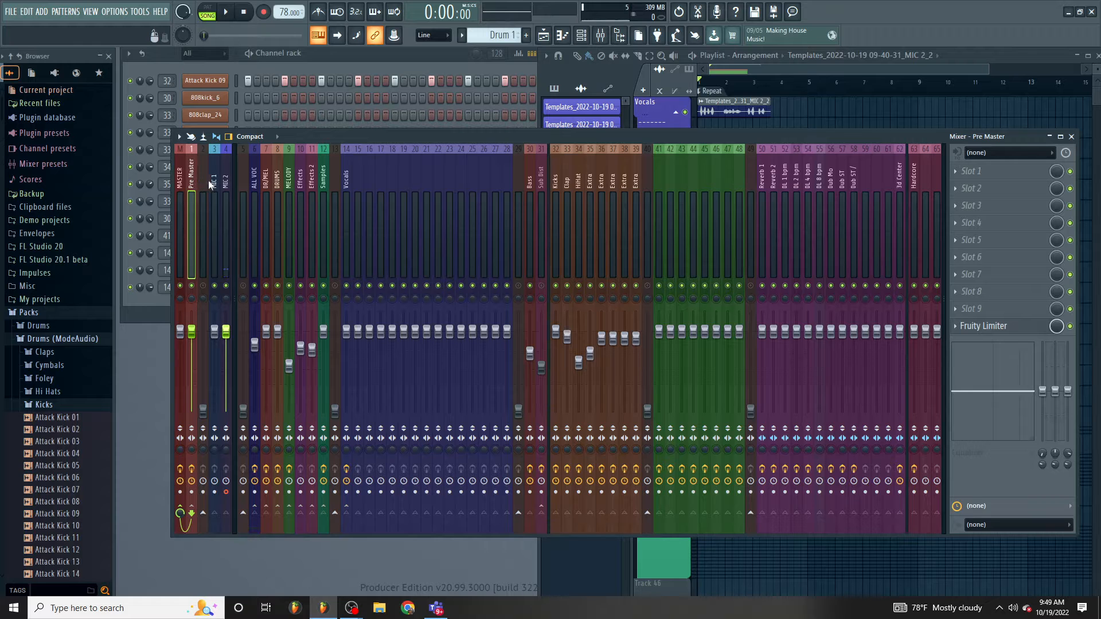
# Check the audio input assignments of the MIC 1 and MIC 2 tracks, comparing them with the rest of the mixer.
pyautogui.click(216, 183)
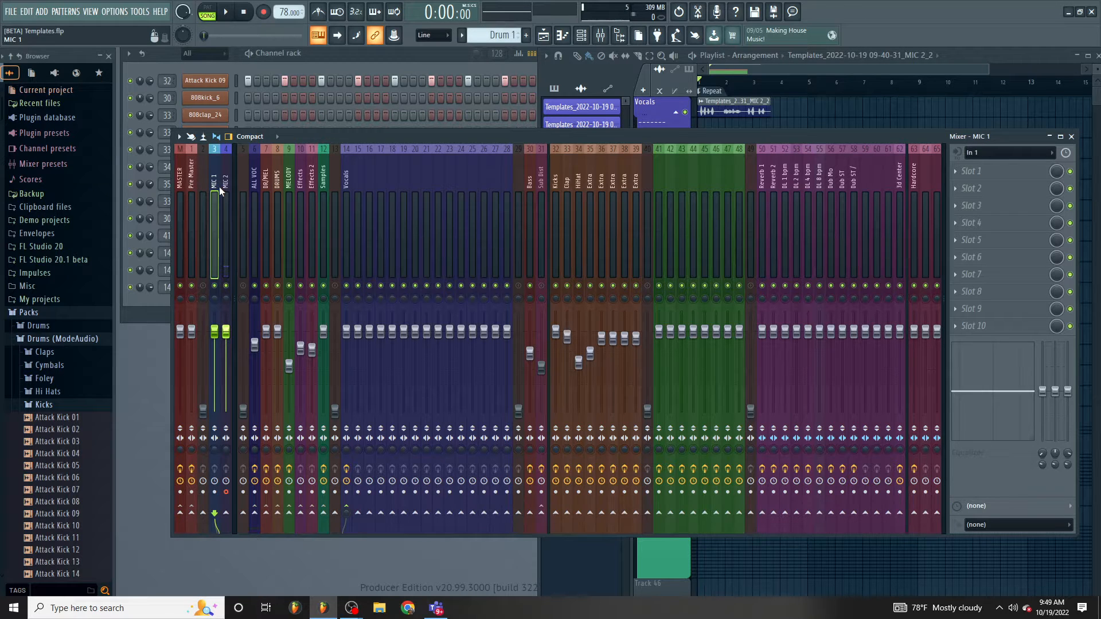
pyautogui.click(225, 183)
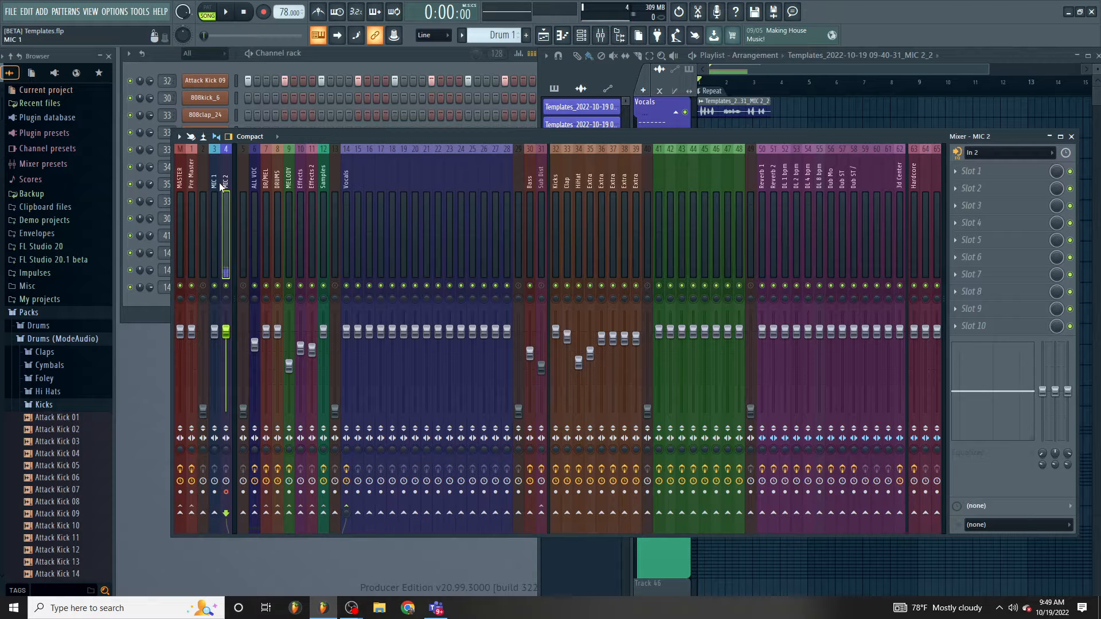
pyautogui.click(217, 184)
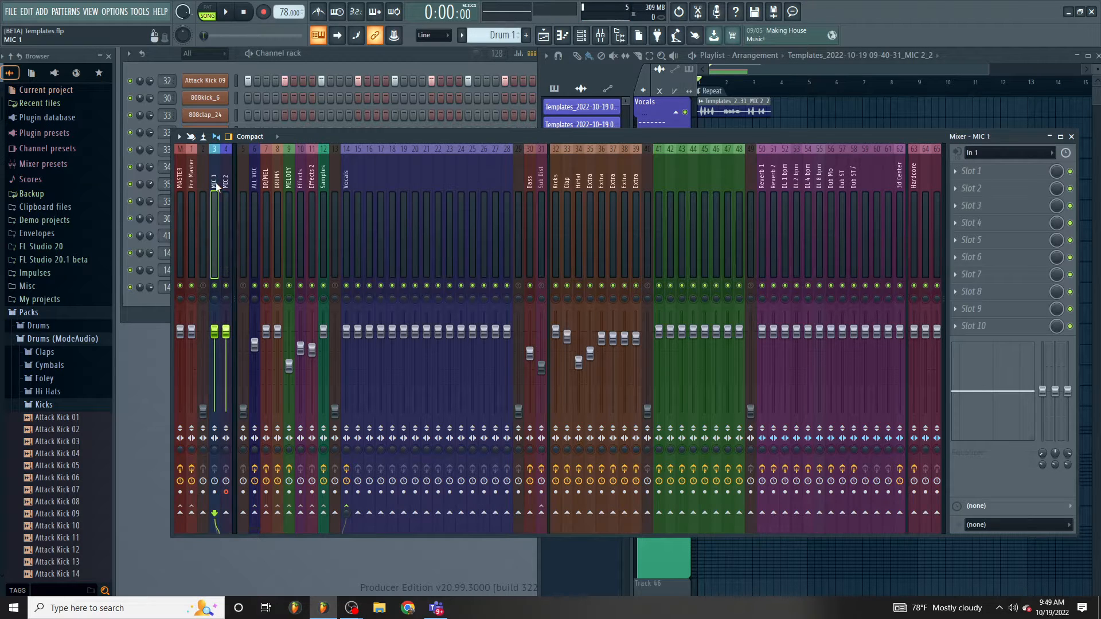
pyautogui.hscroll(7, 273, 183)
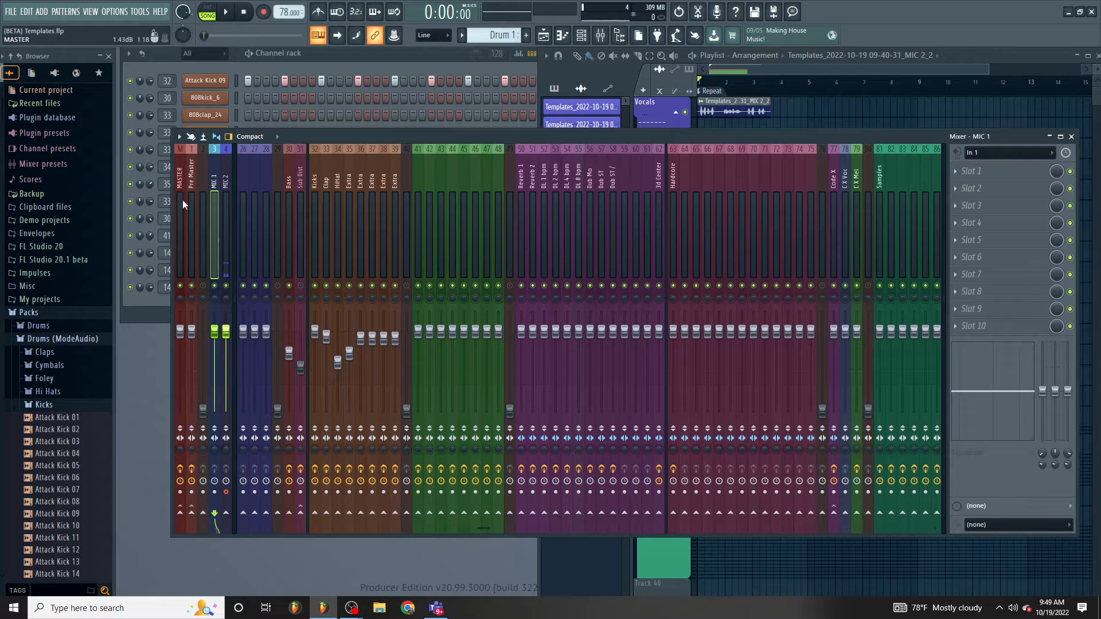
pyautogui.hscroll(-7, 265, 204)
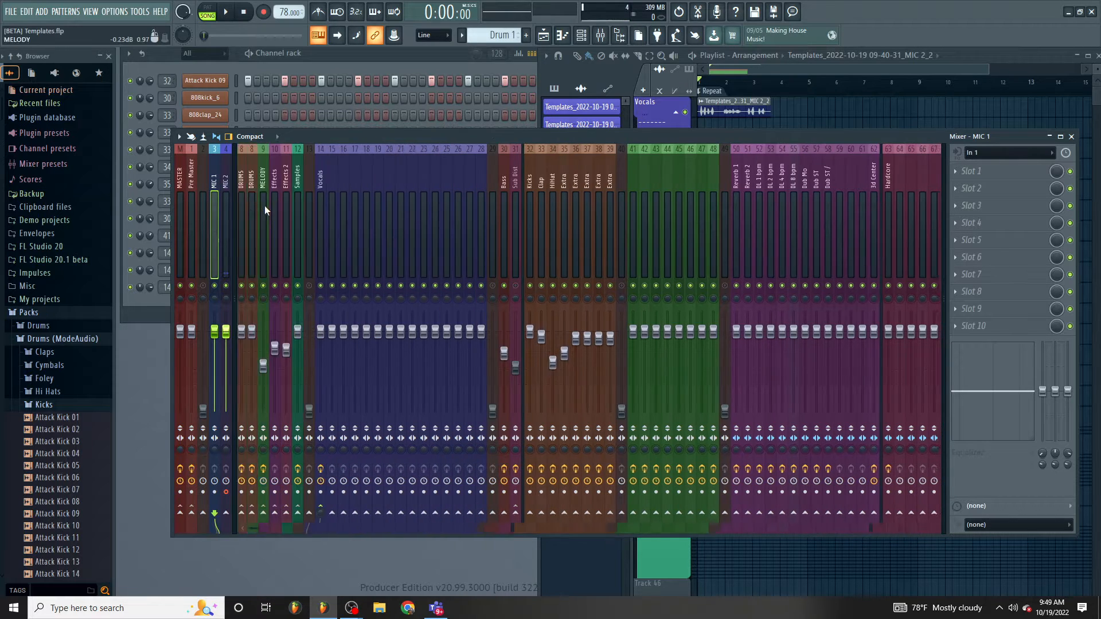
# Trace the routing of the Vocals tracks into the ALL VOC bus and lower that bus's volume to 79% (-4.9 dB).
pyautogui.click(265, 199)
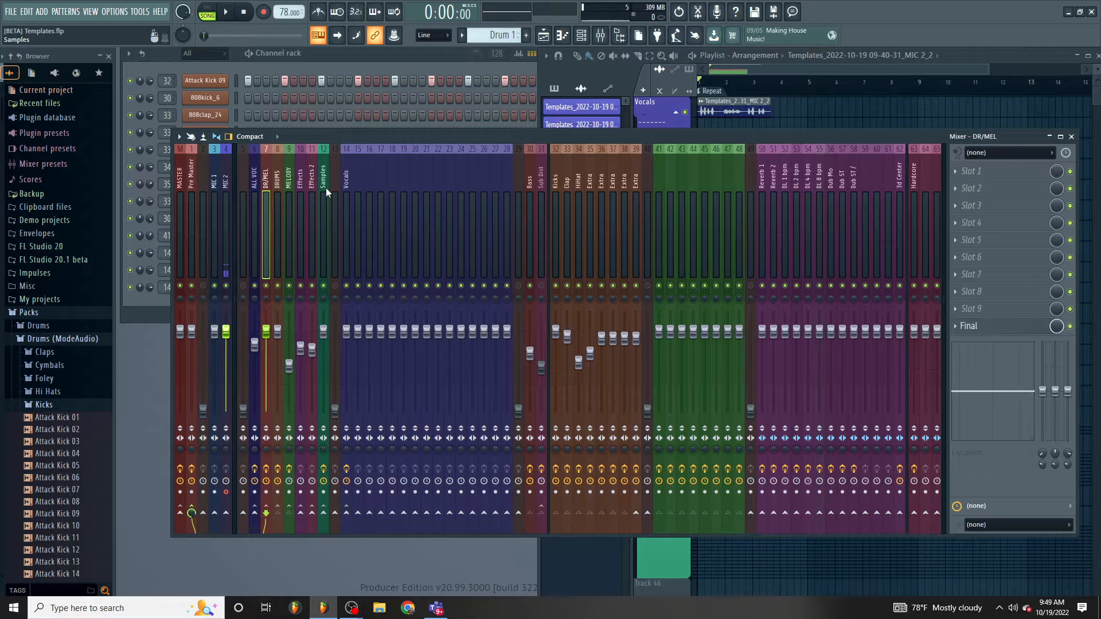
pyautogui.click(344, 185)
pyautogui.moveTo(343, 183)
pyautogui.mouseDown()
pyautogui.moveTo(504, 188)
pyautogui.moveTo(349, 185)
pyautogui.mouseUp()
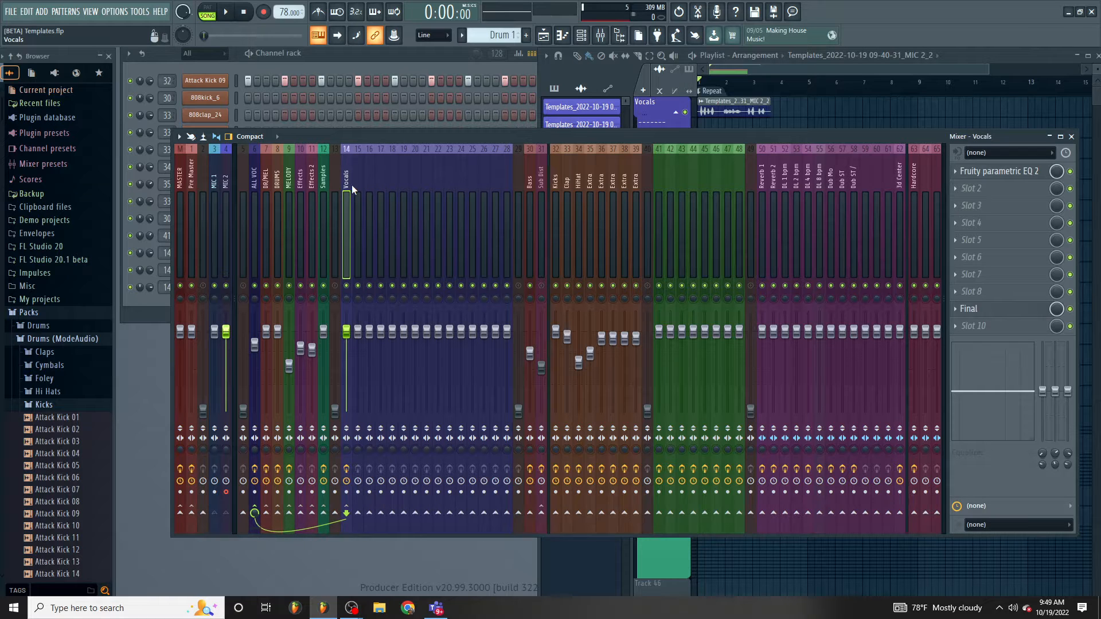
pyautogui.click(255, 156)
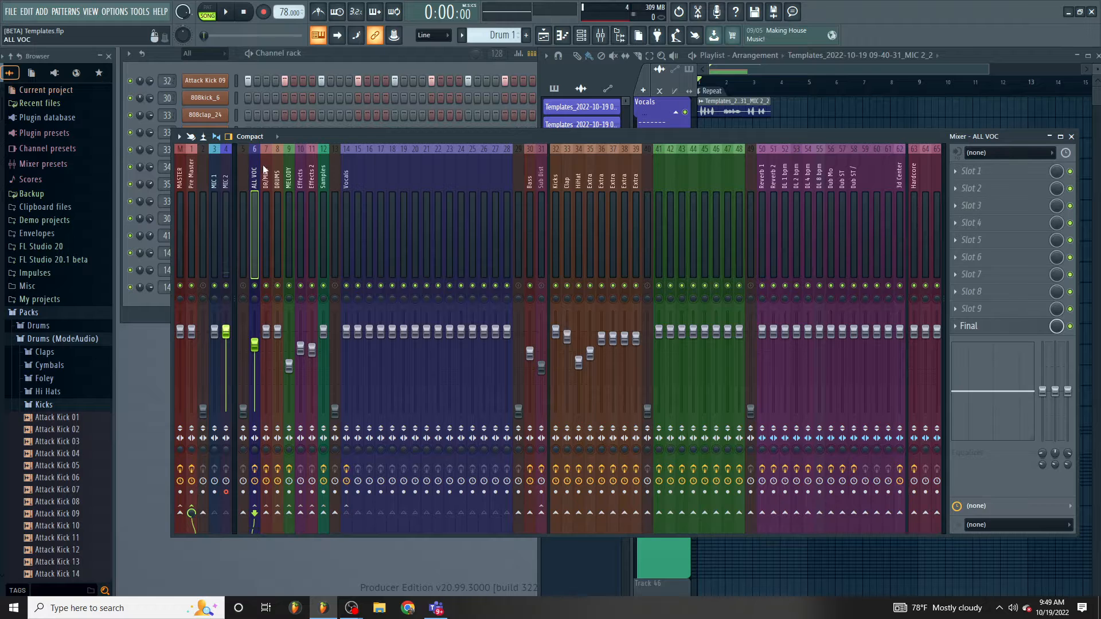
pyautogui.moveTo(348, 180); pyautogui.dragTo(443, 180)
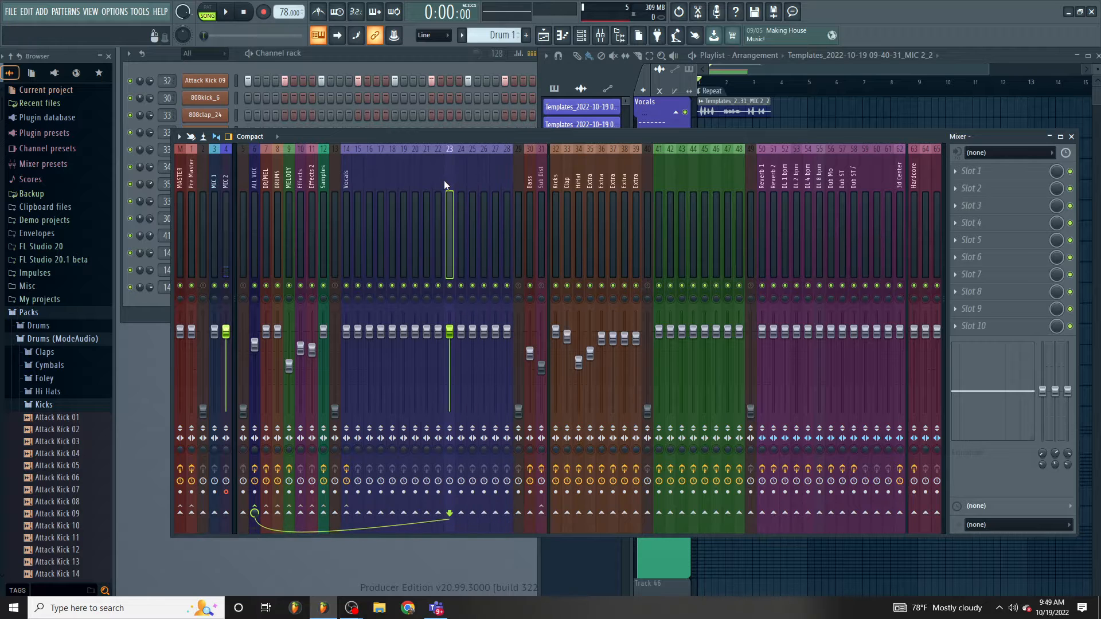
pyautogui.click(256, 181)
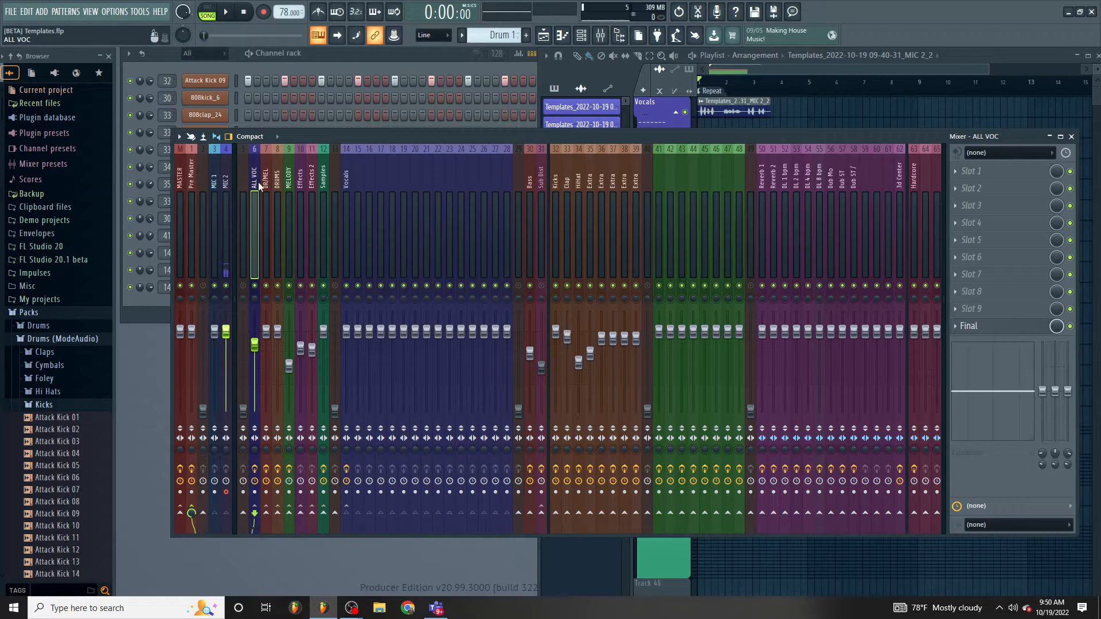
pyautogui.moveTo(255, 345)
pyautogui.mouseDown()
pyautogui.moveTo(255, 333)
pyautogui.moveTo(254, 384)
pyautogui.moveTo(254, 348)
pyautogui.mouseUp()
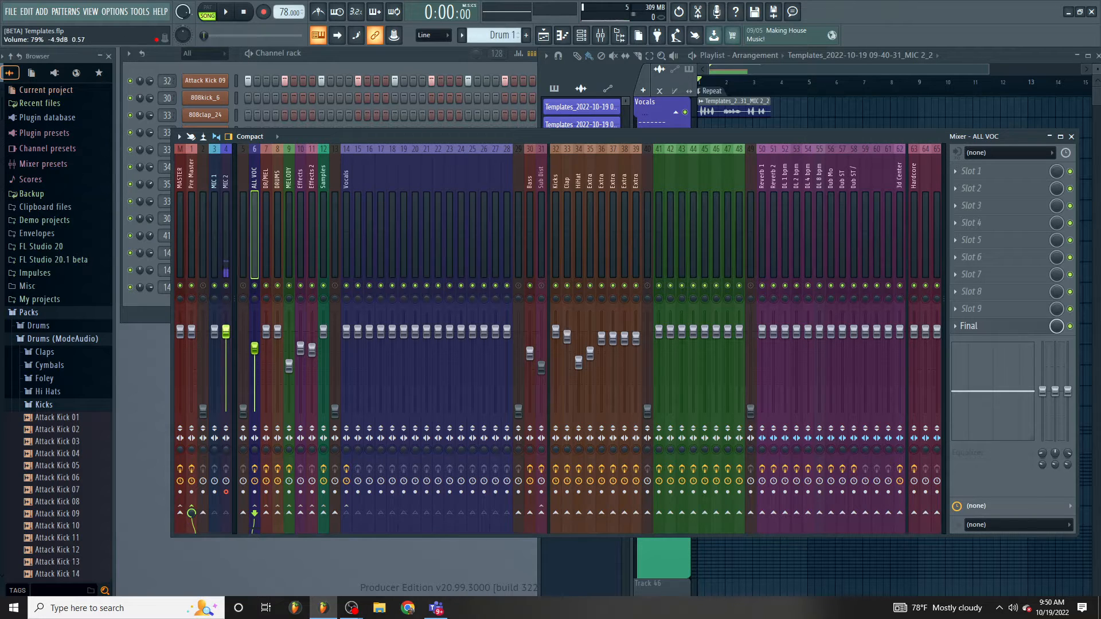
# Trace how the DRUMS and MELODY buses feed DR/MEL, and raise the MELODY bus's volume slightly.
pyautogui.click(267, 218)
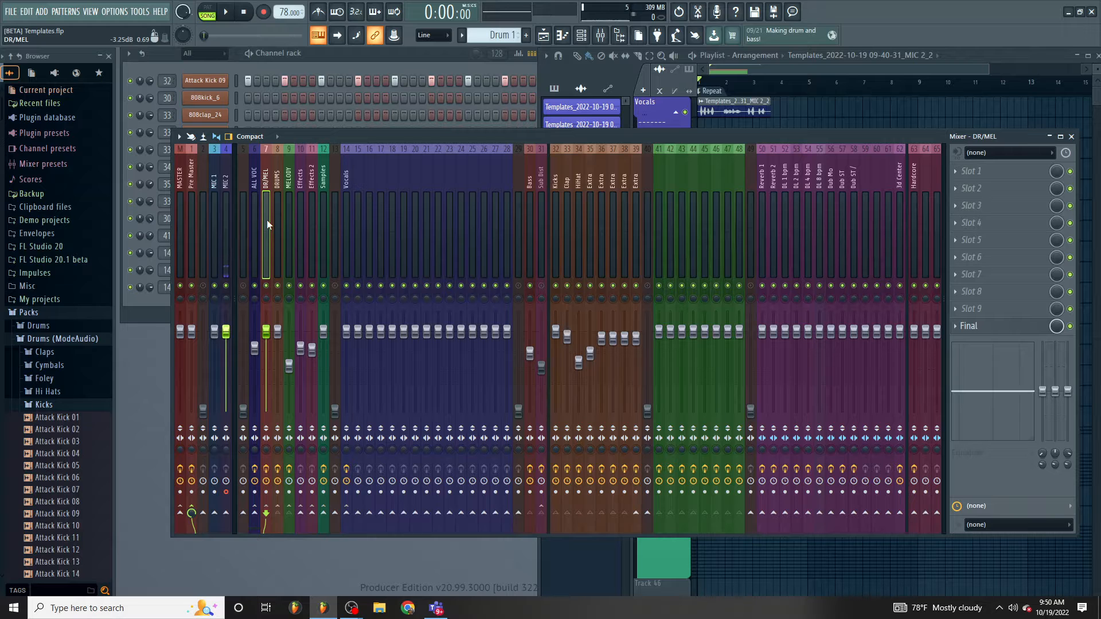
pyautogui.click(278, 204)
pyautogui.click(286, 203)
pyautogui.click(277, 201)
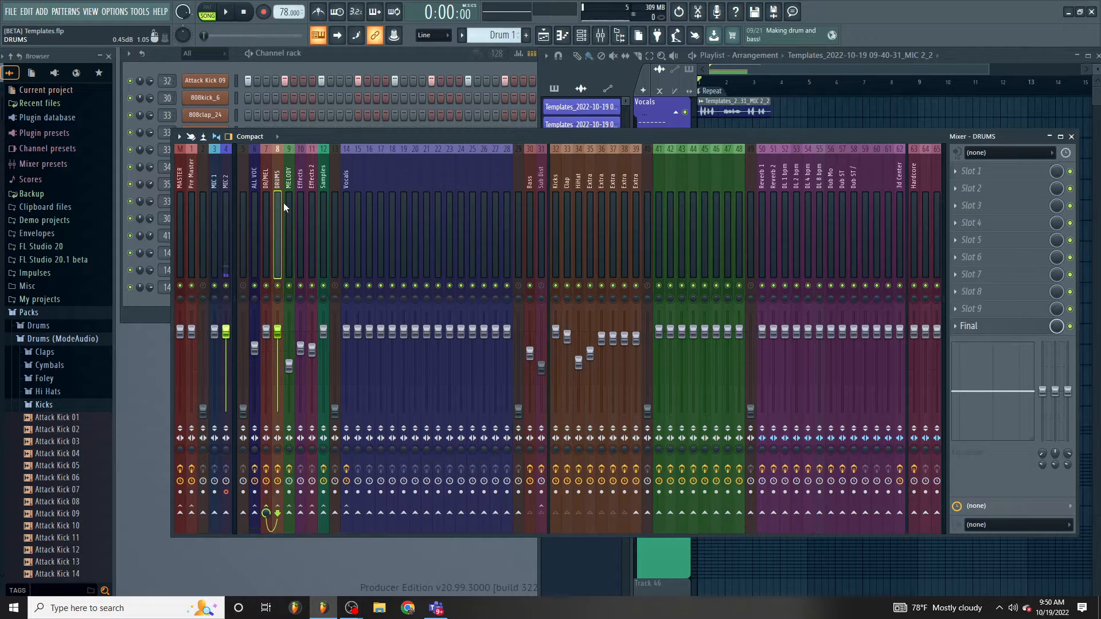
pyautogui.click(286, 204)
pyautogui.click(279, 202)
pyautogui.click(270, 197)
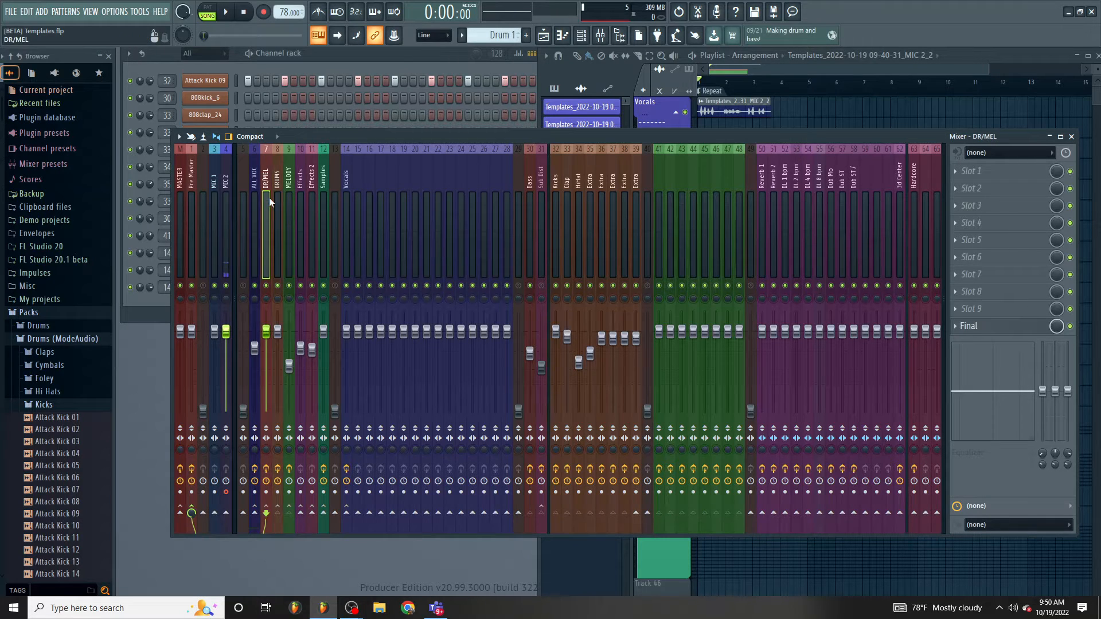
pyautogui.click(285, 199)
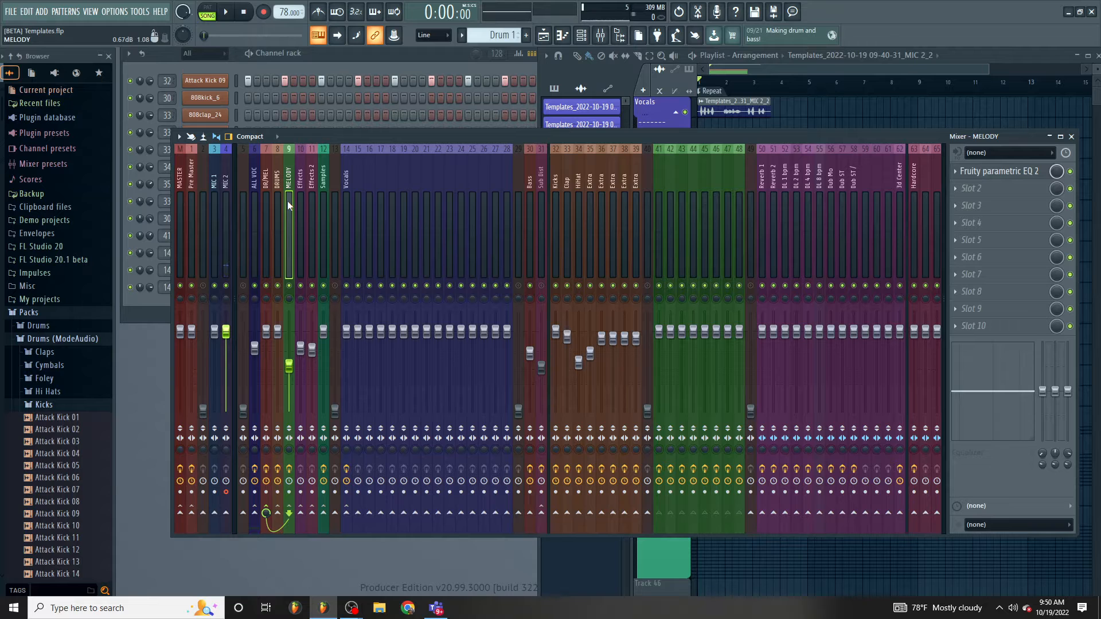
pyautogui.moveTo(289, 365); pyautogui.dragTo(289, 364)
# Compare the effect slots and routing of the DRUMS, MELODY and DR/MEL buses, including the Final effect on DR/MEL.
pyautogui.click(278, 187)
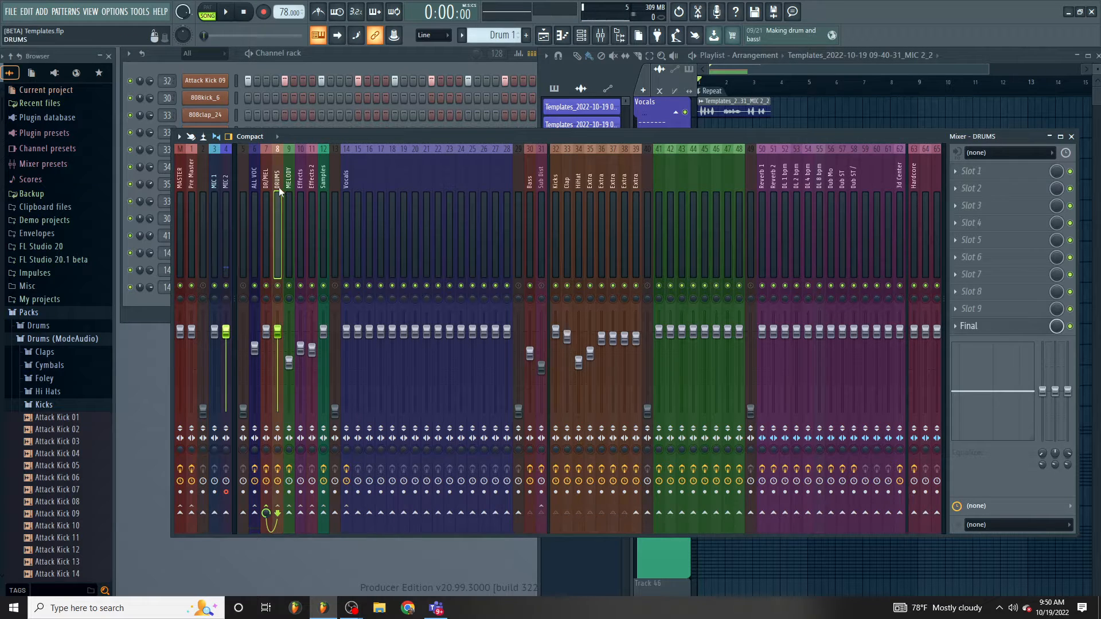
pyautogui.click(285, 194)
pyautogui.click(268, 187)
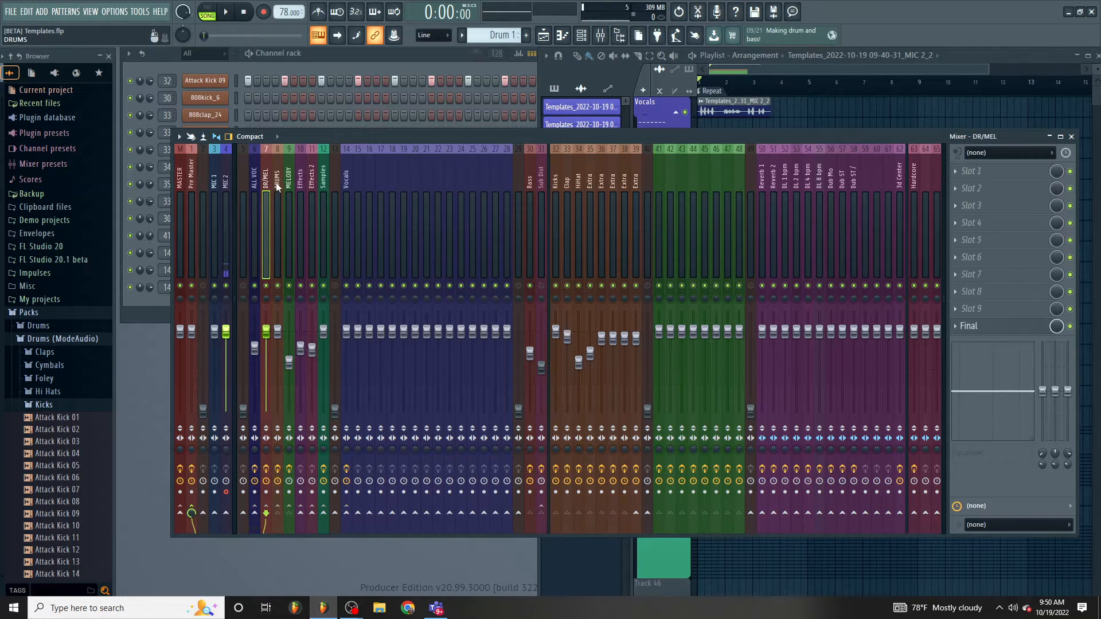
pyautogui.click(1012, 325)
pyautogui.click(1013, 325)
pyautogui.click(288, 191)
pyautogui.click(275, 188)
pyautogui.click(267, 188)
pyautogui.click(284, 186)
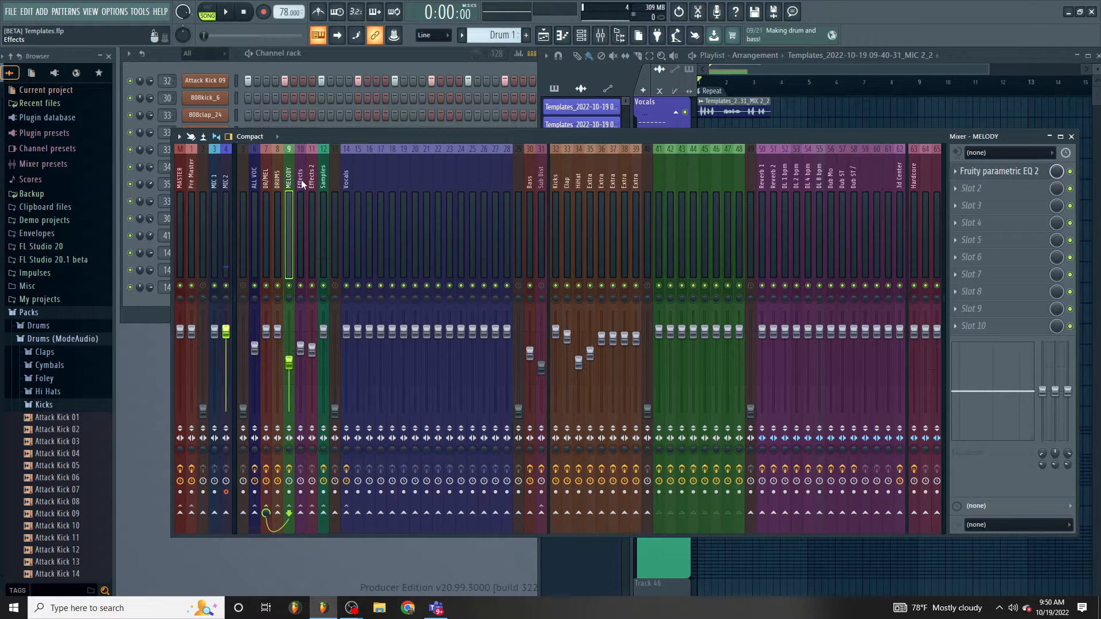
# Examine the Effects and Effects 2 buses and the routing of the reverb, delay and Hardcore tracks that feed them.
pyautogui.click(301, 184)
pyautogui.click(312, 183)
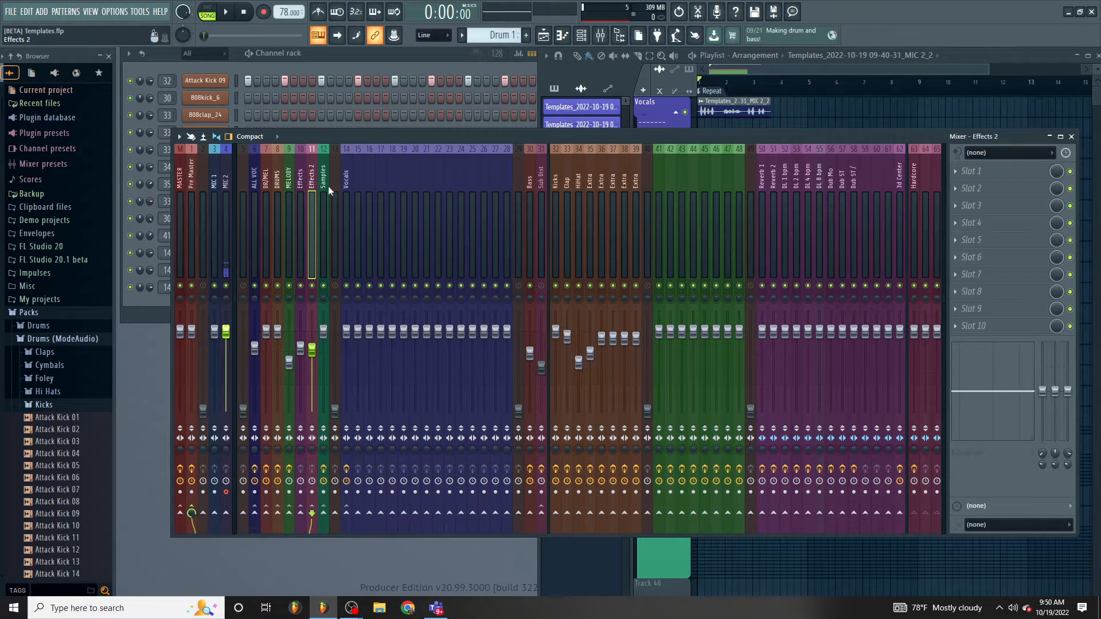
pyautogui.scroll(-3, 486, 188)
pyautogui.moveTo(660, 192); pyautogui.dragTo(782, 195)
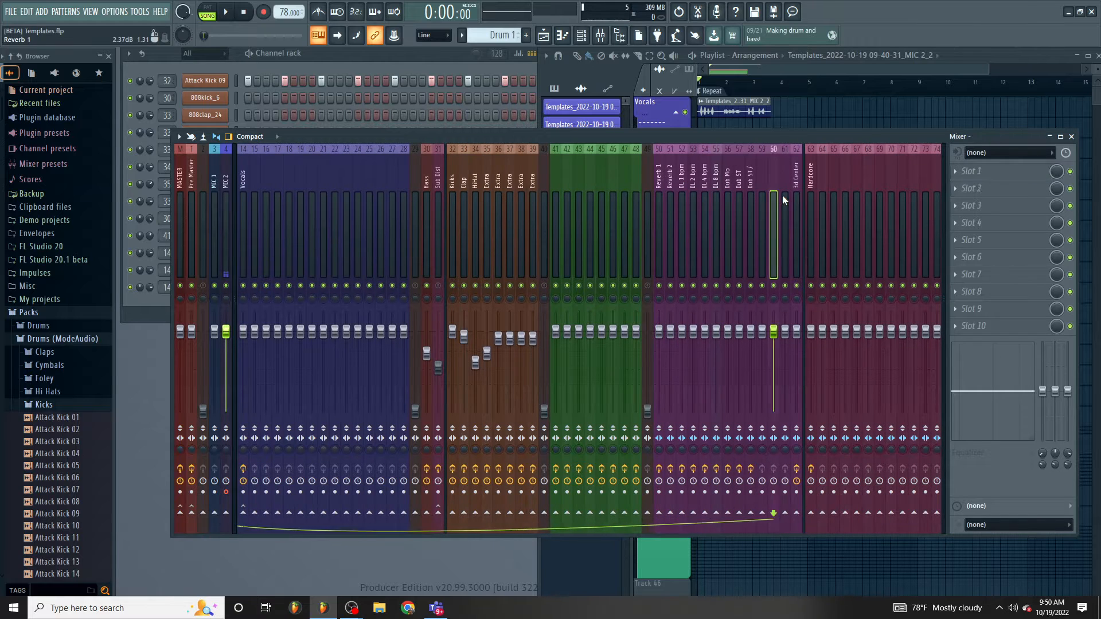
pyautogui.scroll(-1, 764, 188)
pyautogui.click(800, 192)
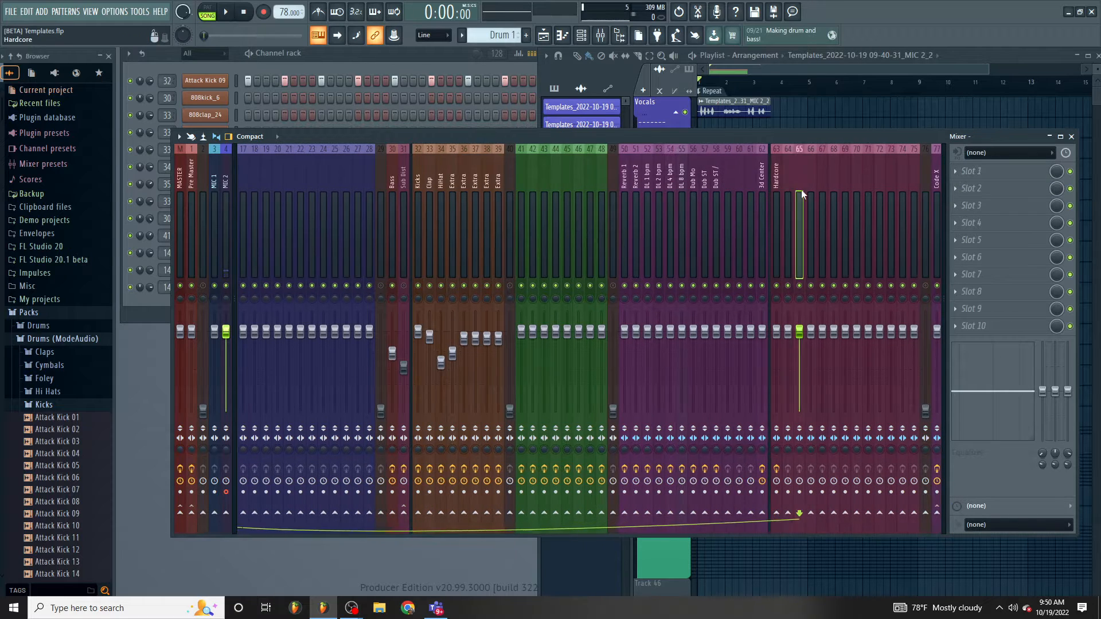
pyautogui.click(891, 194)
pyautogui.scroll(-4, 876, 192)
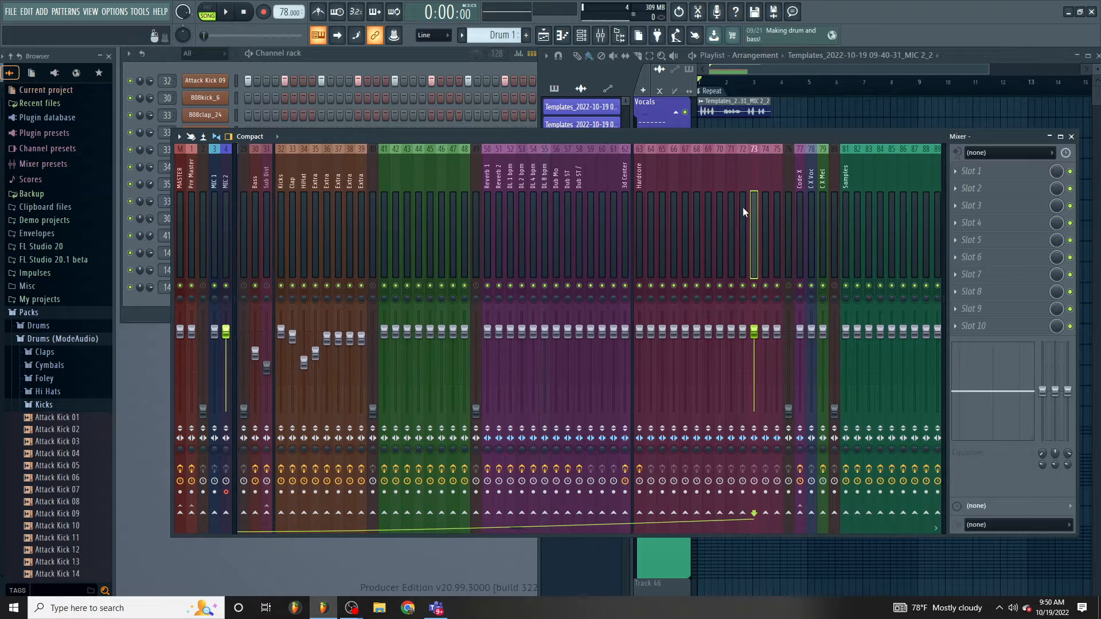
pyautogui.scroll(8, 573, 231)
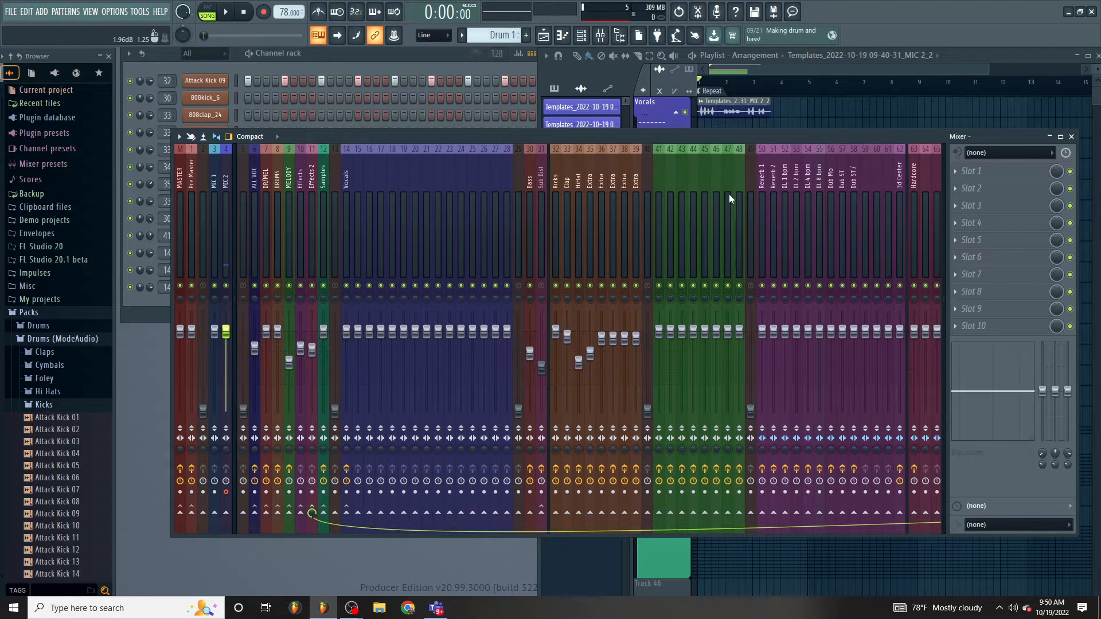
# Add a send from the first Vocals track to the Reverb 1 track.
pyautogui.click(345, 188)
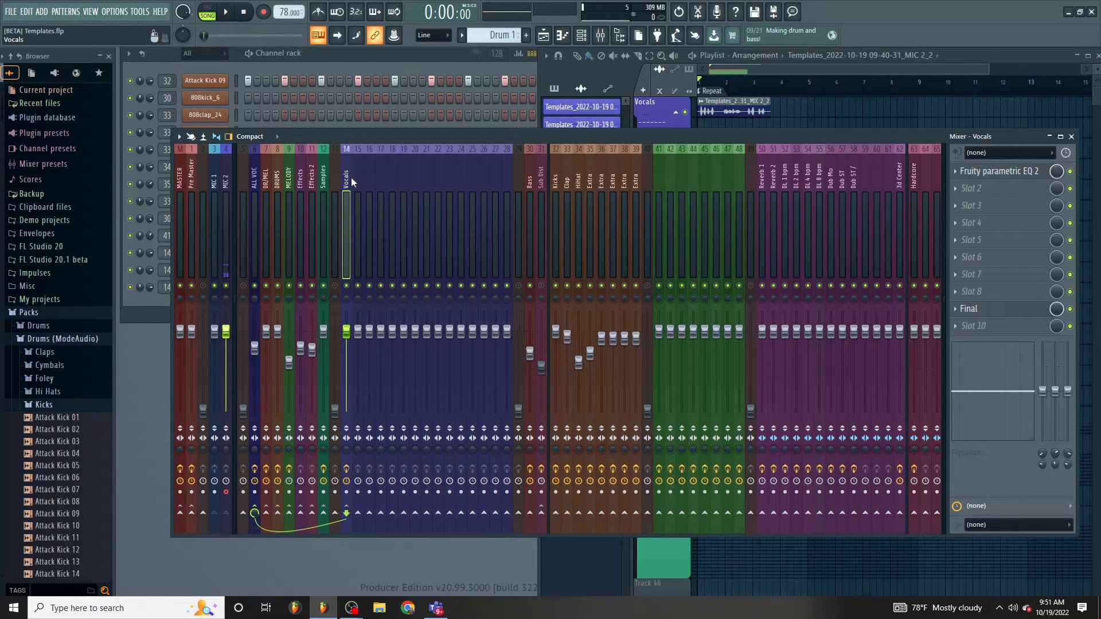
pyautogui.click(762, 512)
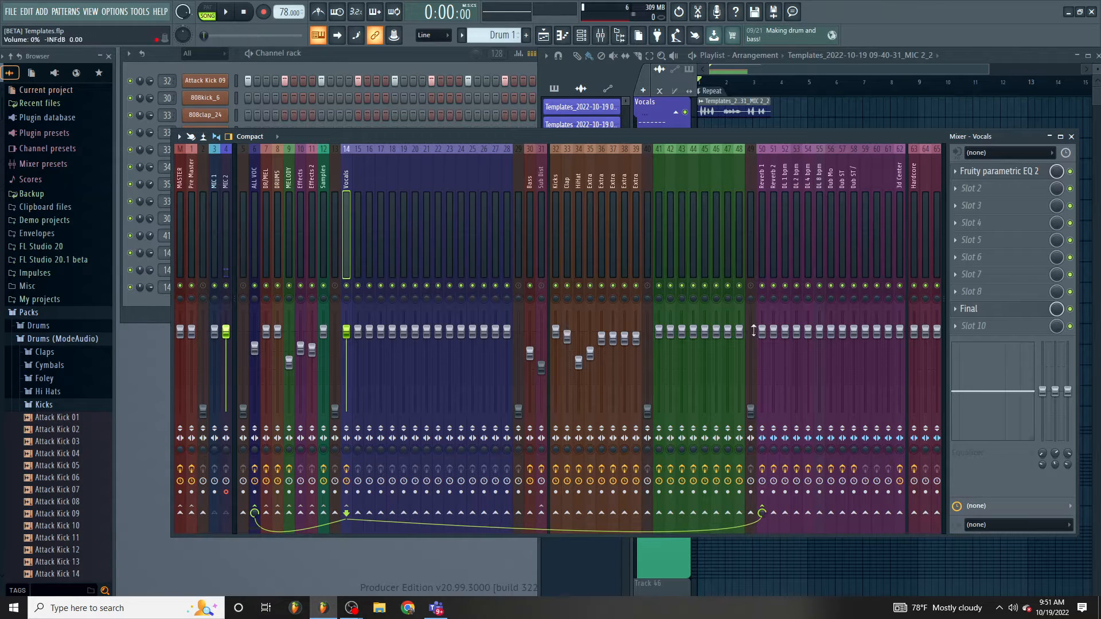
# Trace the Reverb 1 track's routing into the Effects bus and compare it with the routing of an unnamed vocal track.
pyautogui.click(758, 187)
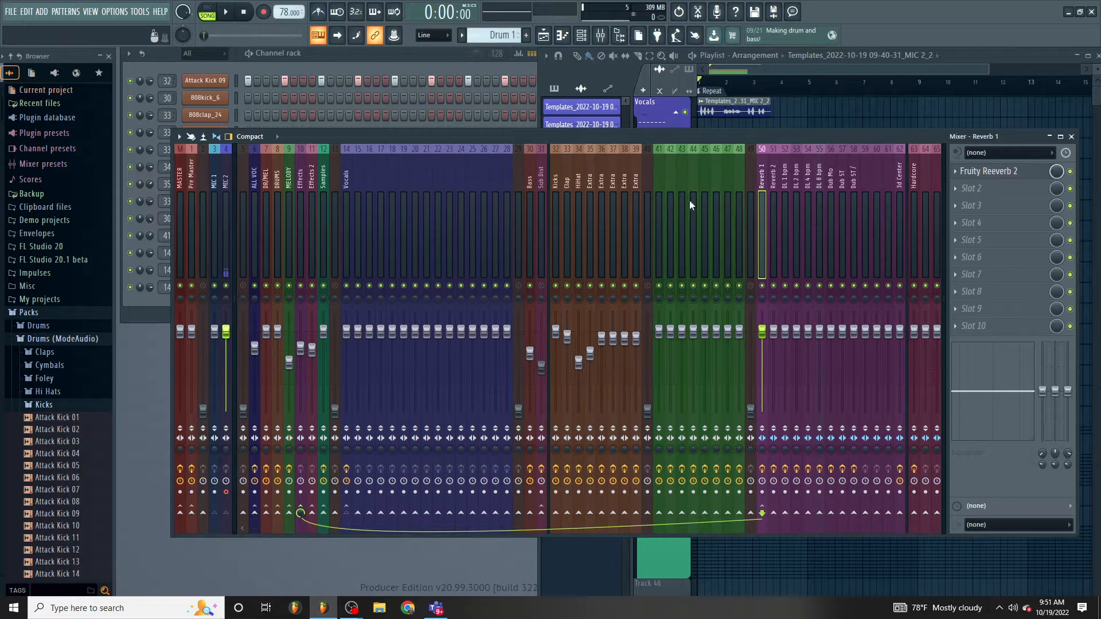
pyautogui.click(299, 197)
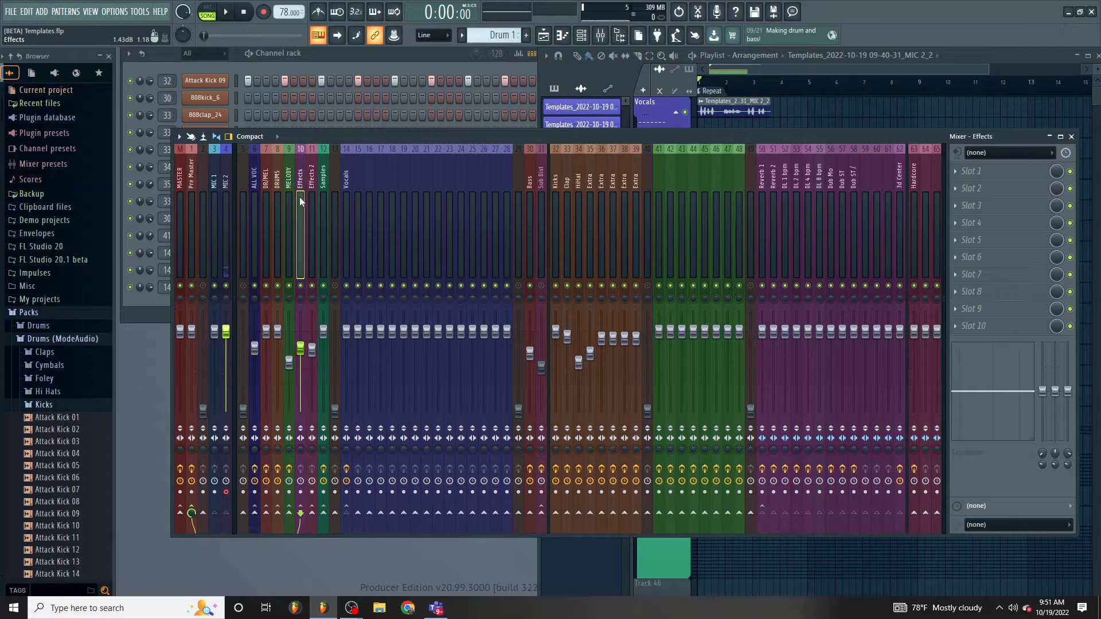
pyautogui.moveTo(299, 197); pyautogui.dragTo(476, 197)
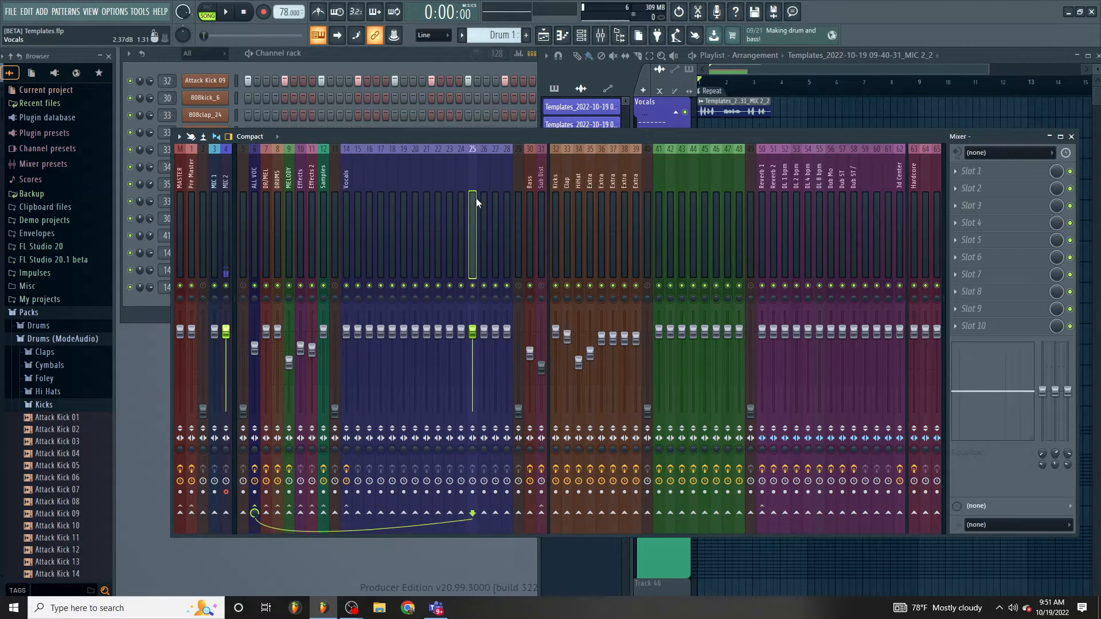
# Try a send from the Kicks track to the Reverb 1 track, and remove that send again.
pyautogui.click(551, 182)
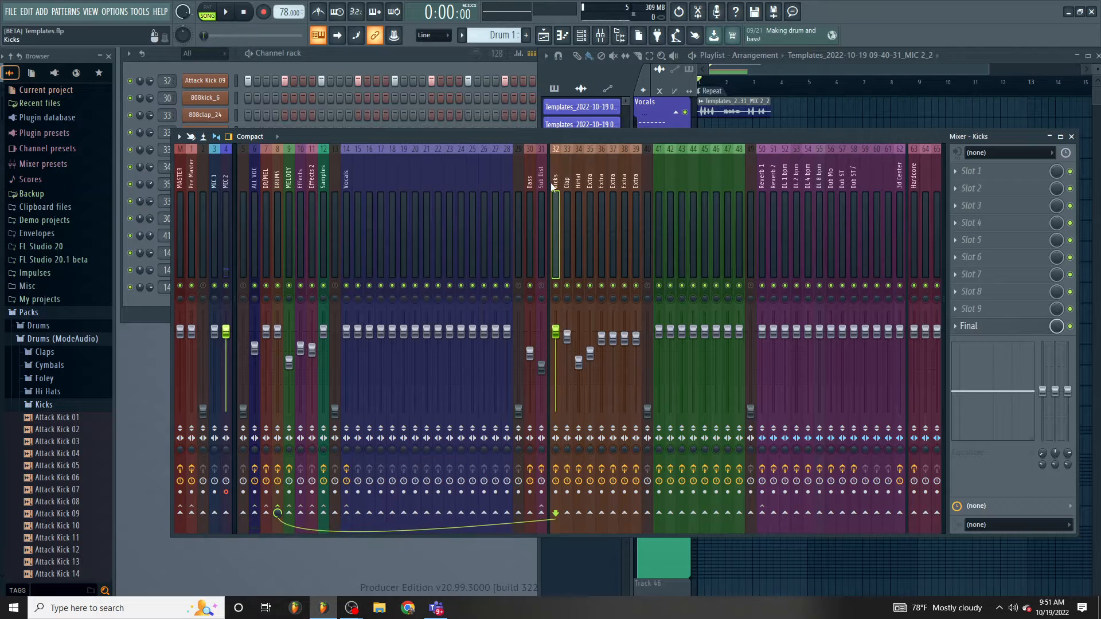
pyautogui.click(762, 513)
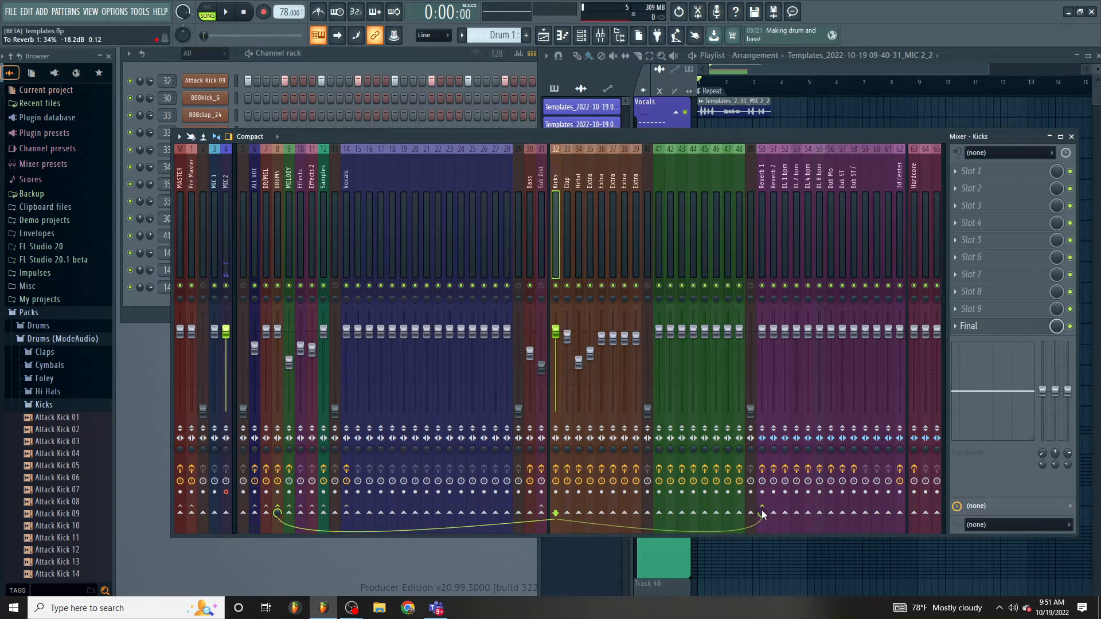
pyautogui.click(761, 513)
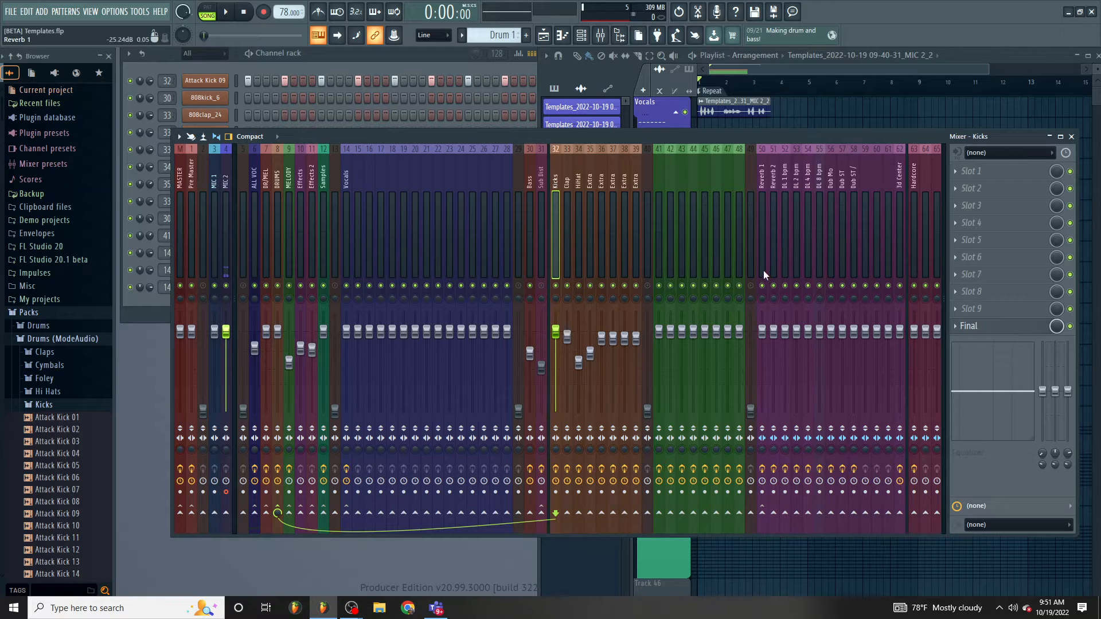
# Check the routing of the vocal, melody and DL 2 bpm tracks, and slightly adjust the Effects and Effects 2 bus volumes.
pyautogui.click(799, 278)
pyautogui.click(392, 230)
pyautogui.click(658, 269)
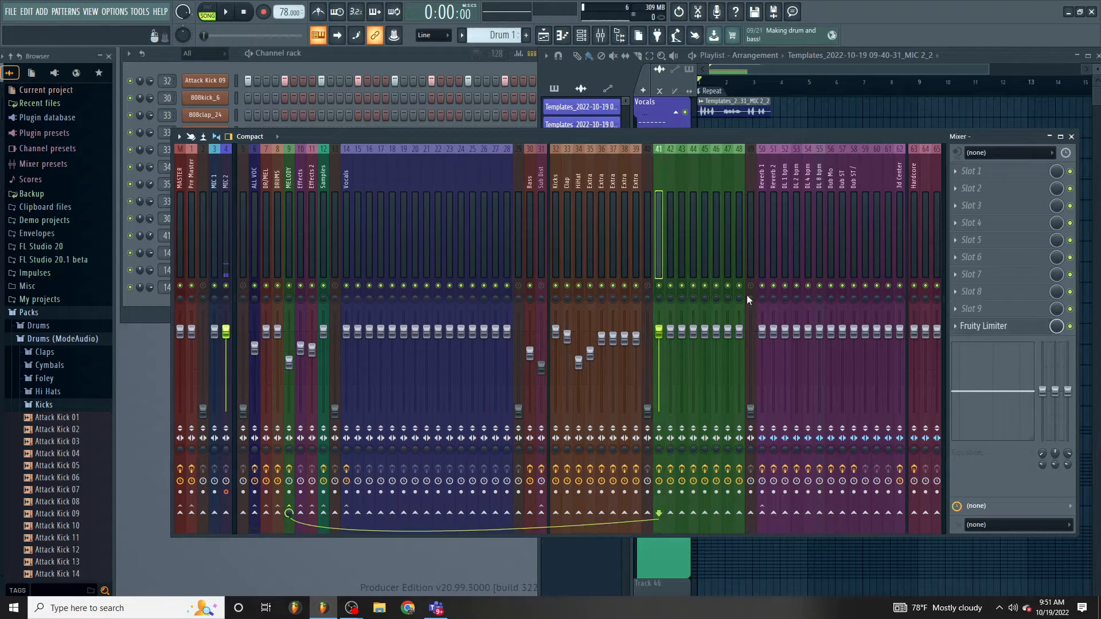
pyautogui.click(792, 305)
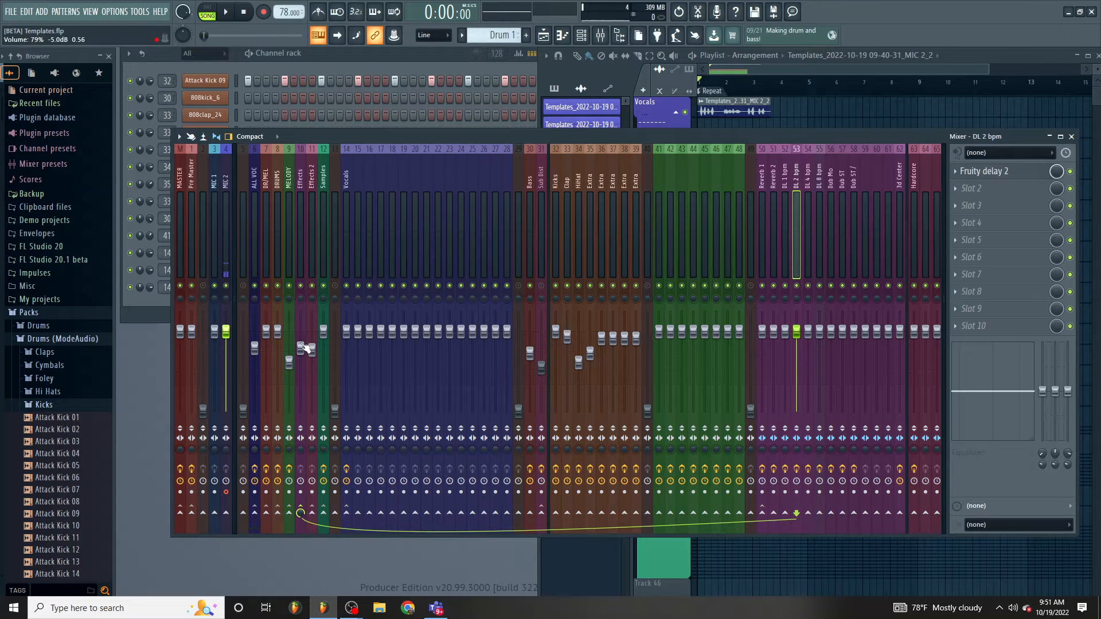
pyautogui.moveTo(302, 347)
pyautogui.mouseDown()
pyautogui.moveTo(314, 385)
pyautogui.moveTo(309, 360)
pyautogui.mouseUp()
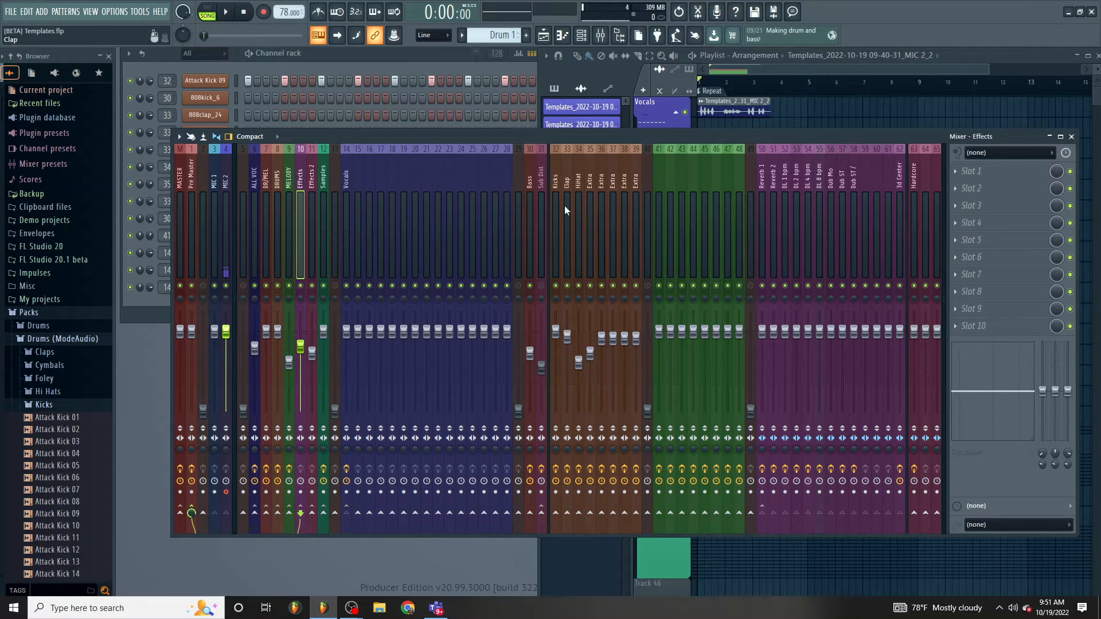
# Examine the effects and routing of the Bass, Sub Dist, Clap and Extra tracks that feed the DRUMS bus.
pyautogui.click(530, 198)
pyautogui.click(541, 202)
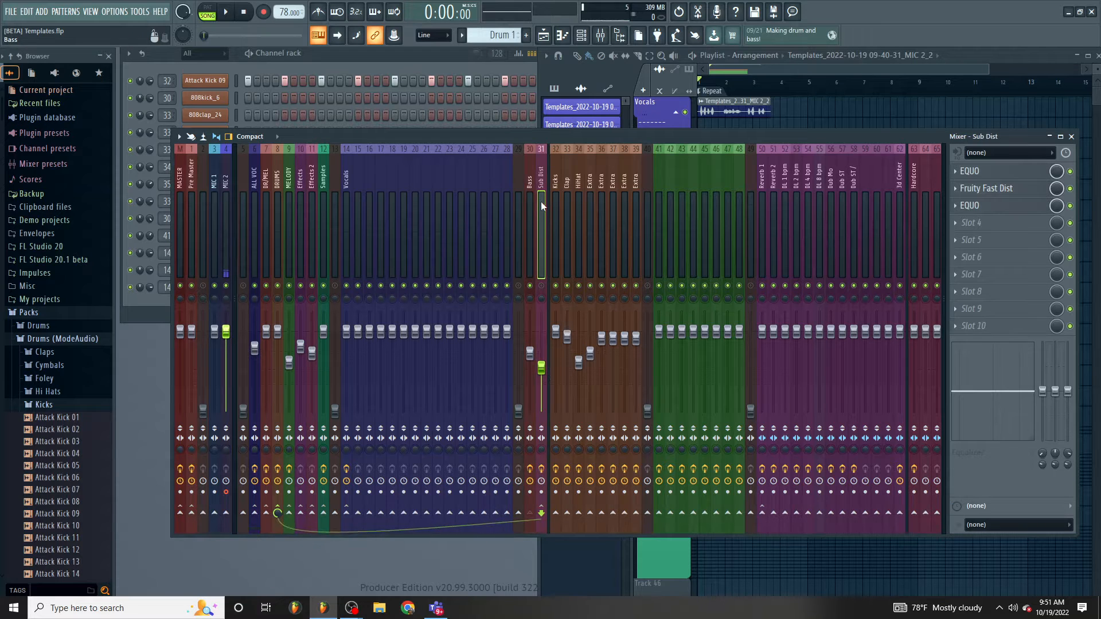
pyautogui.click(531, 205)
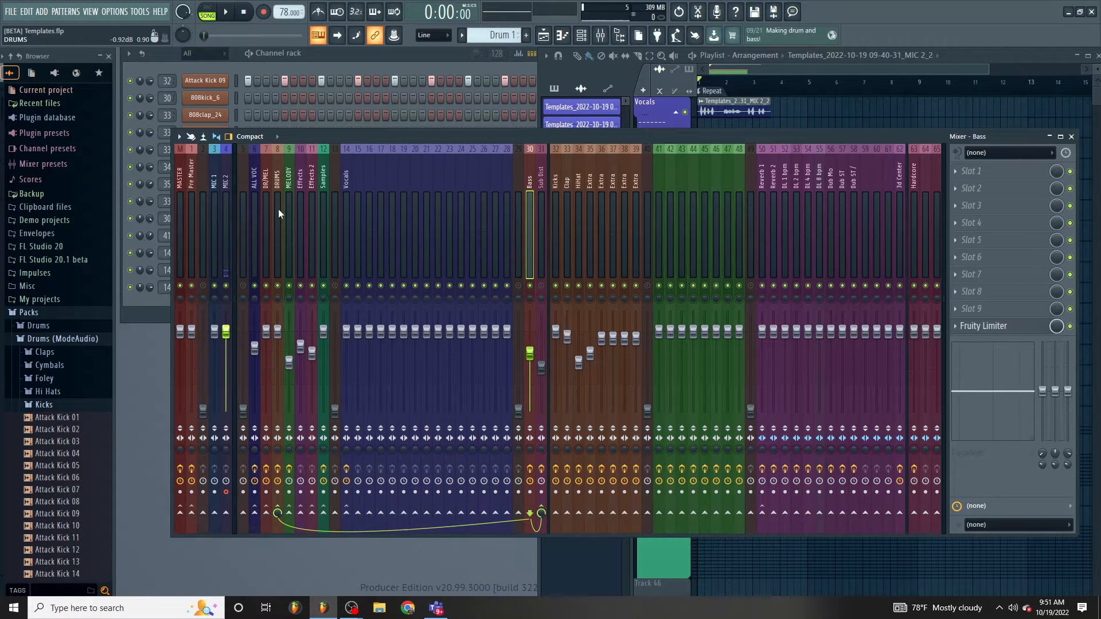
pyautogui.click(567, 203)
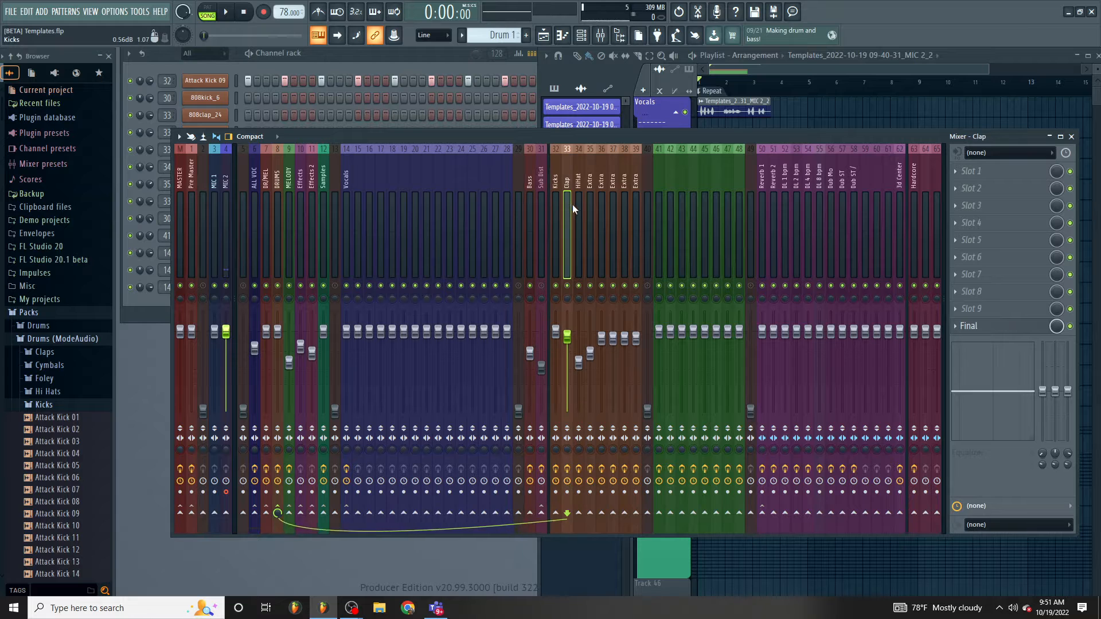
pyautogui.click(601, 206)
pyautogui.click(624, 209)
pyautogui.click(633, 215)
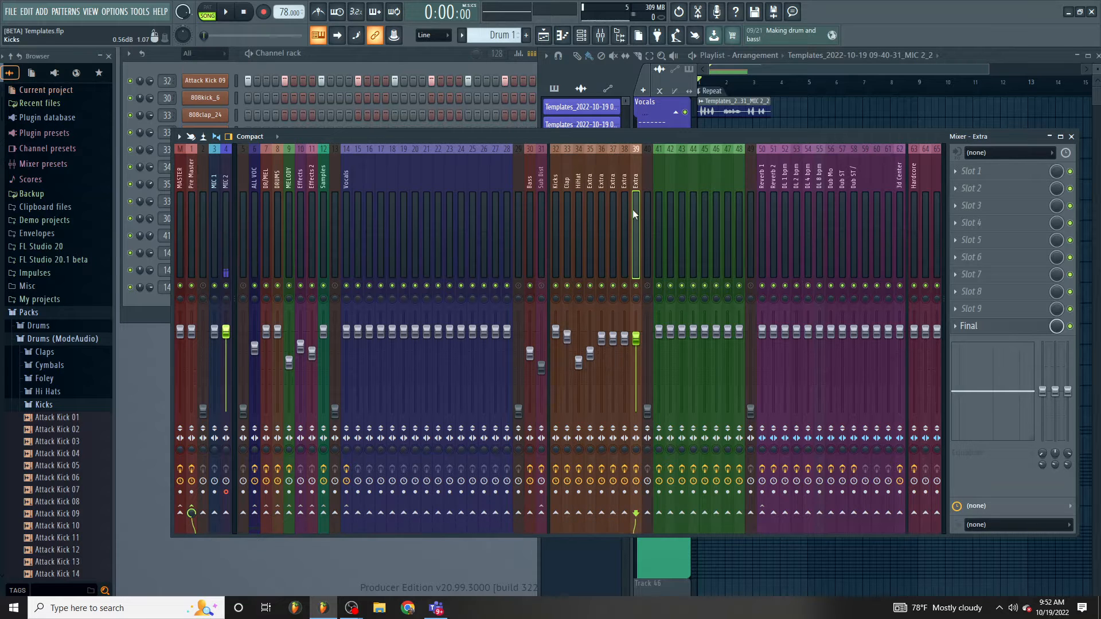
pyautogui.click(627, 205)
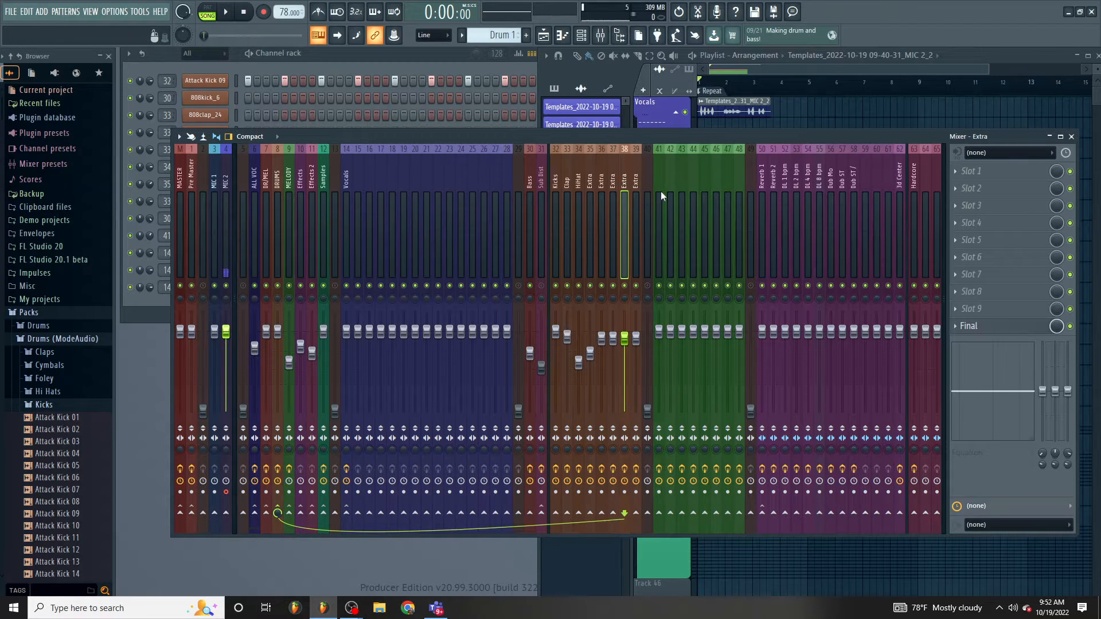
# Trace how the green melody tracks feed the MELODY bus and check where that bus is routed.
pyautogui.click(713, 192)
pyautogui.click(731, 199)
pyautogui.press('Left')
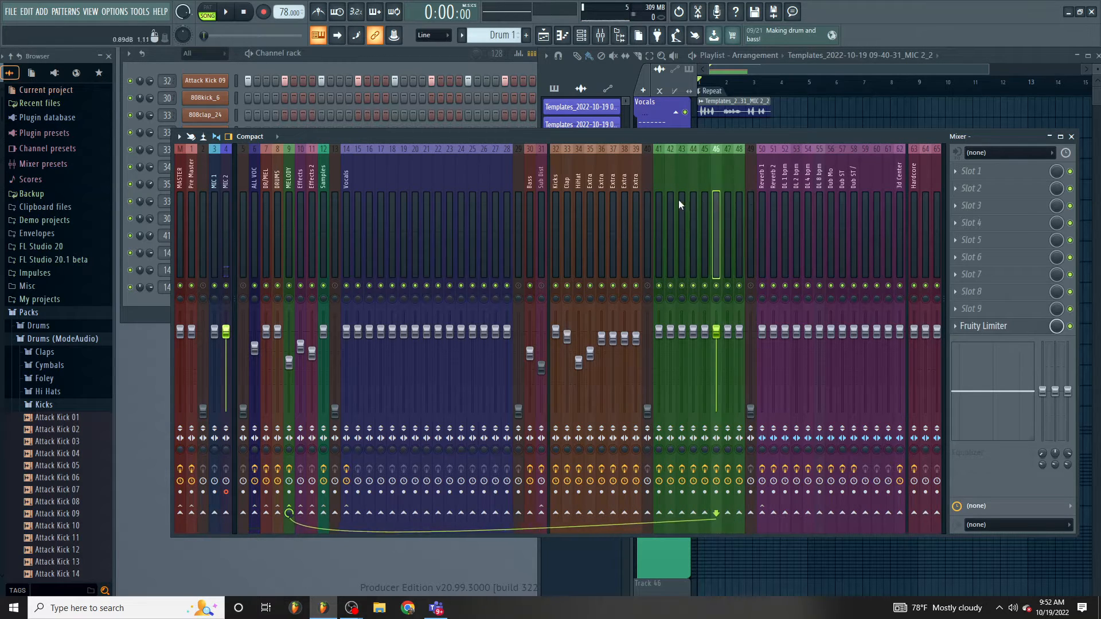
pyautogui.click(292, 176)
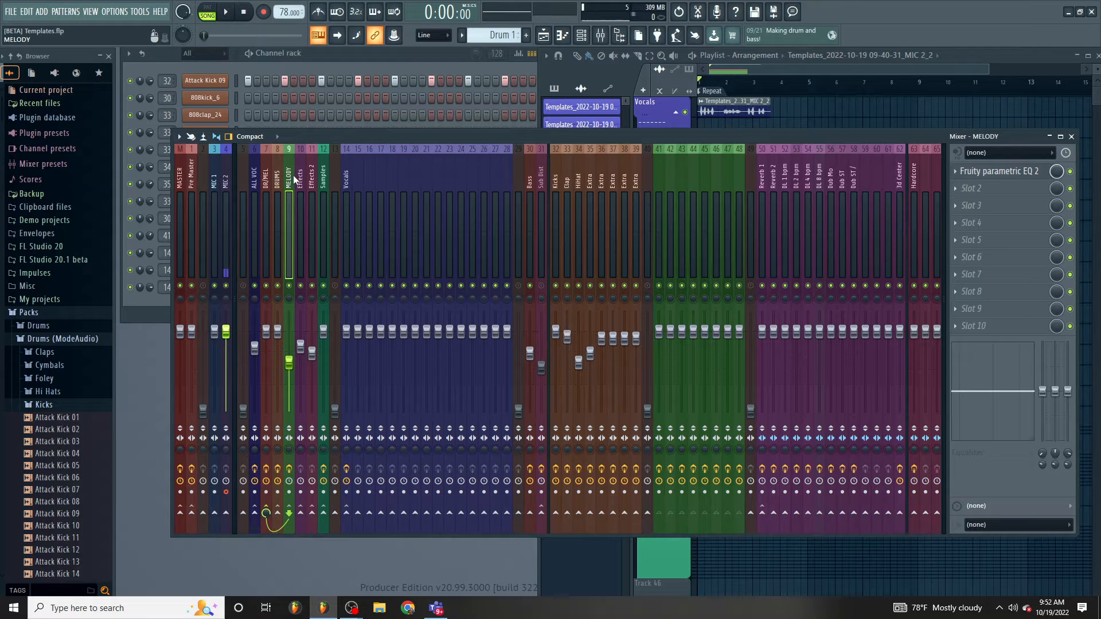
# Examine how the purple reverb and delay tracks and the Hardcore group feed the Effects buses, and review the Vocals track's sends.
pyautogui.scroll(-3, 783, 193)
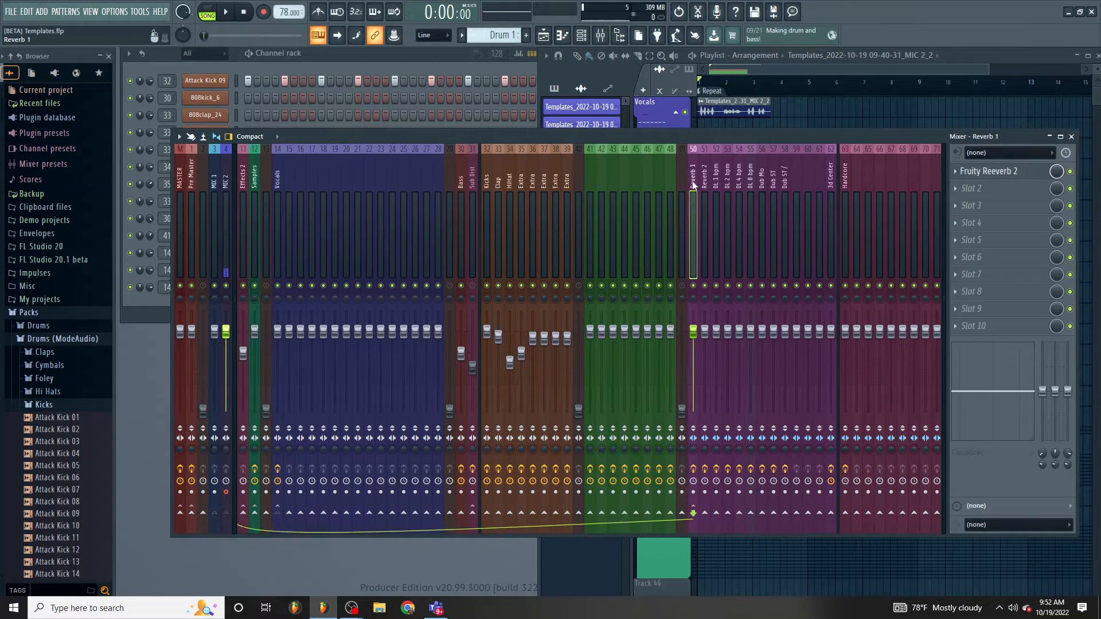
pyautogui.click(811, 189)
pyautogui.scroll(3, 272, 194)
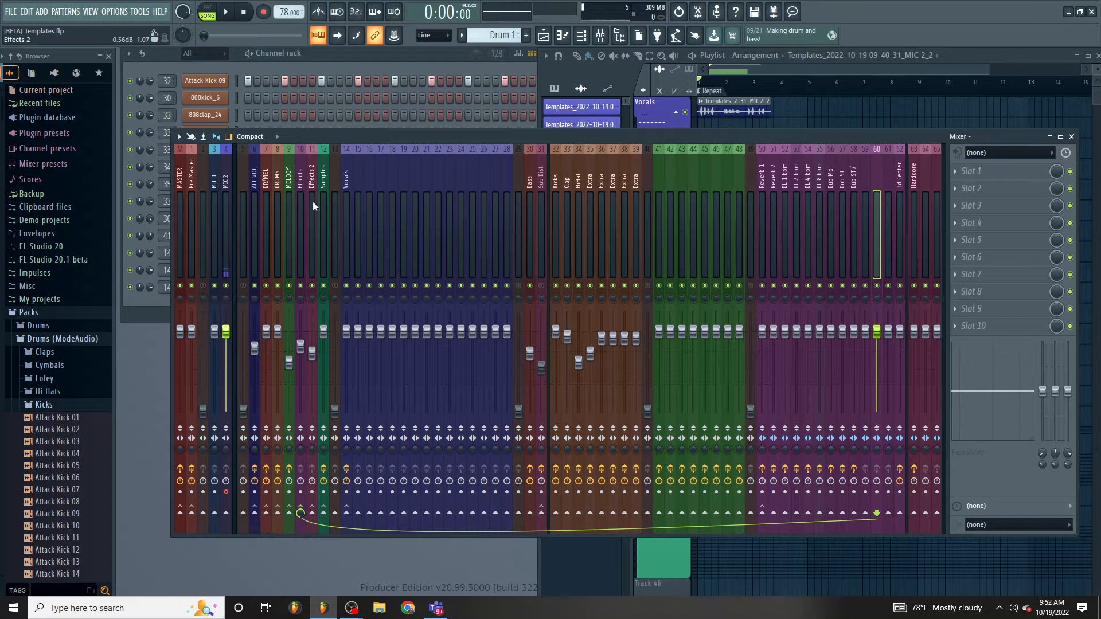
pyautogui.scroll(-3, 679, 208)
pyautogui.click(809, 201)
pyautogui.scroll(3, 459, 198)
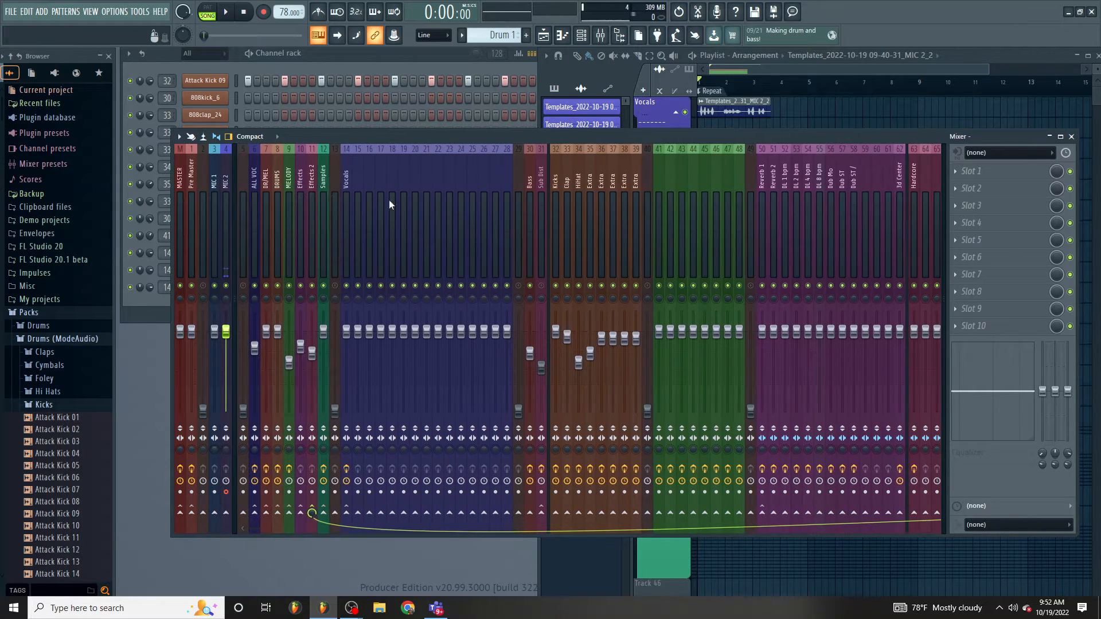
pyautogui.click(315, 185)
pyautogui.click(347, 210)
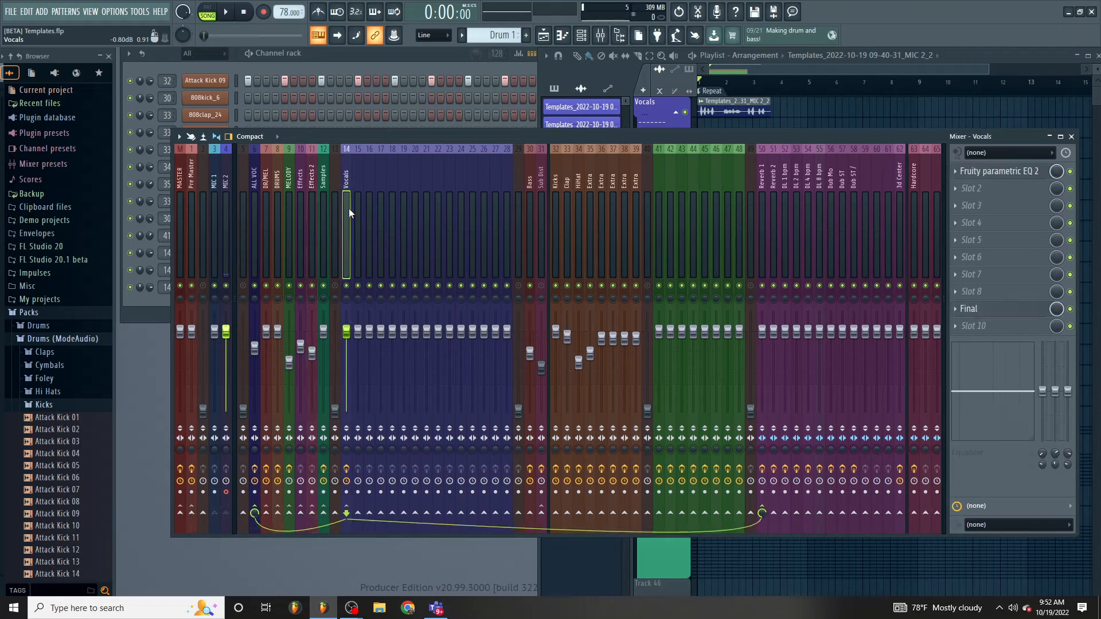
# Mute the Vocals track and unmute the Drum 1 track in the playlist.
pyautogui.click(736, 76)
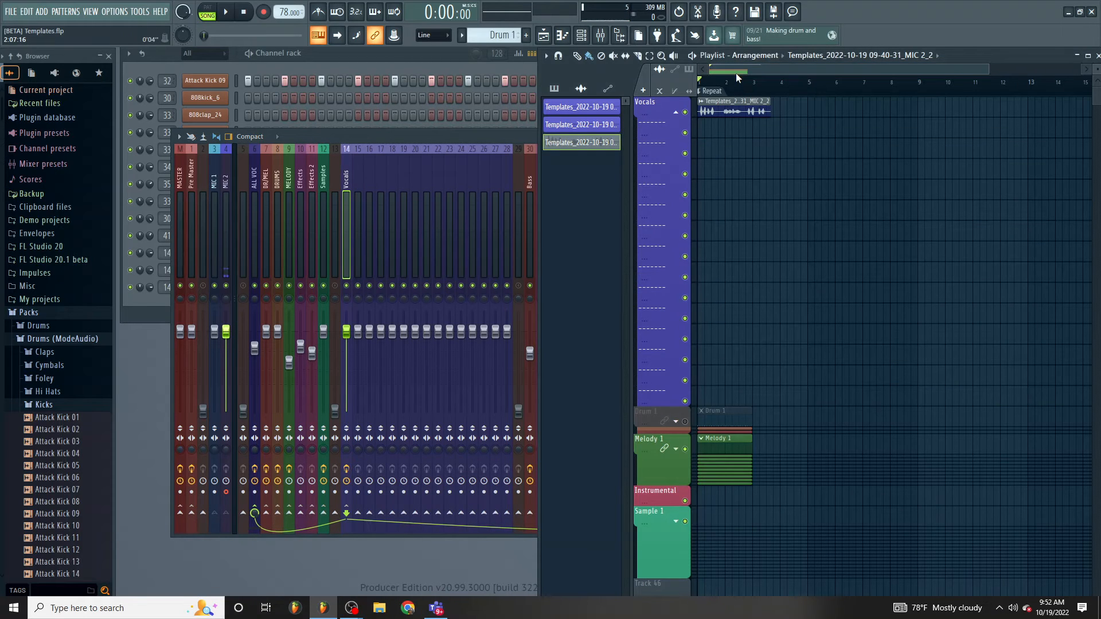
pyautogui.click(685, 112)
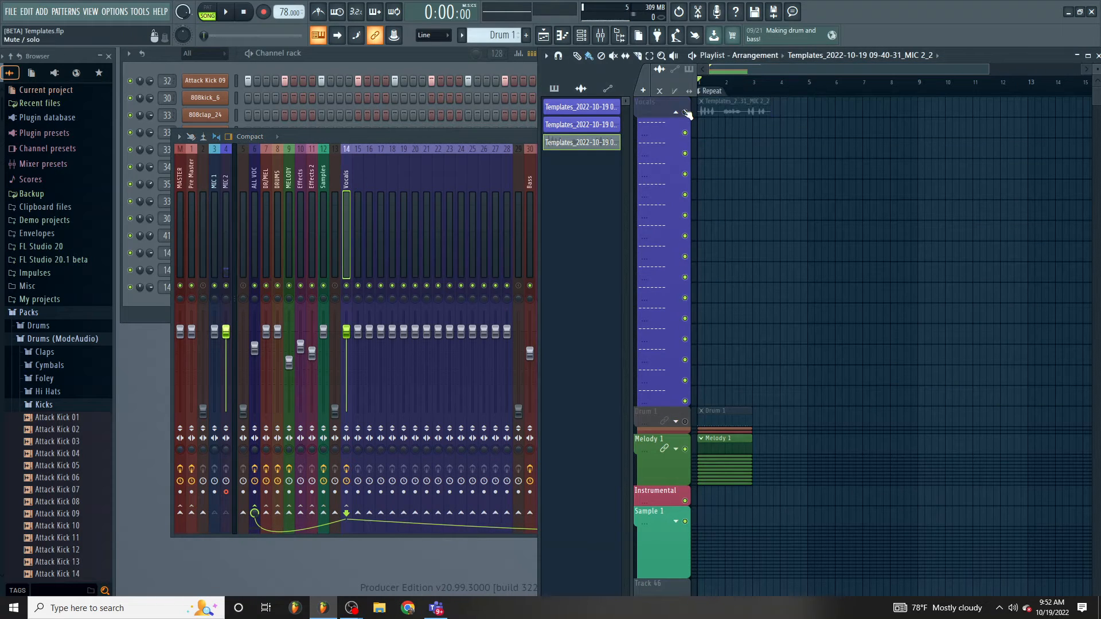
pyautogui.click(685, 422)
# Trace the routing of the second vocal track and the Extra drum tracks, following the drums into the DRUMS bus.
pyautogui.click(361, 173)
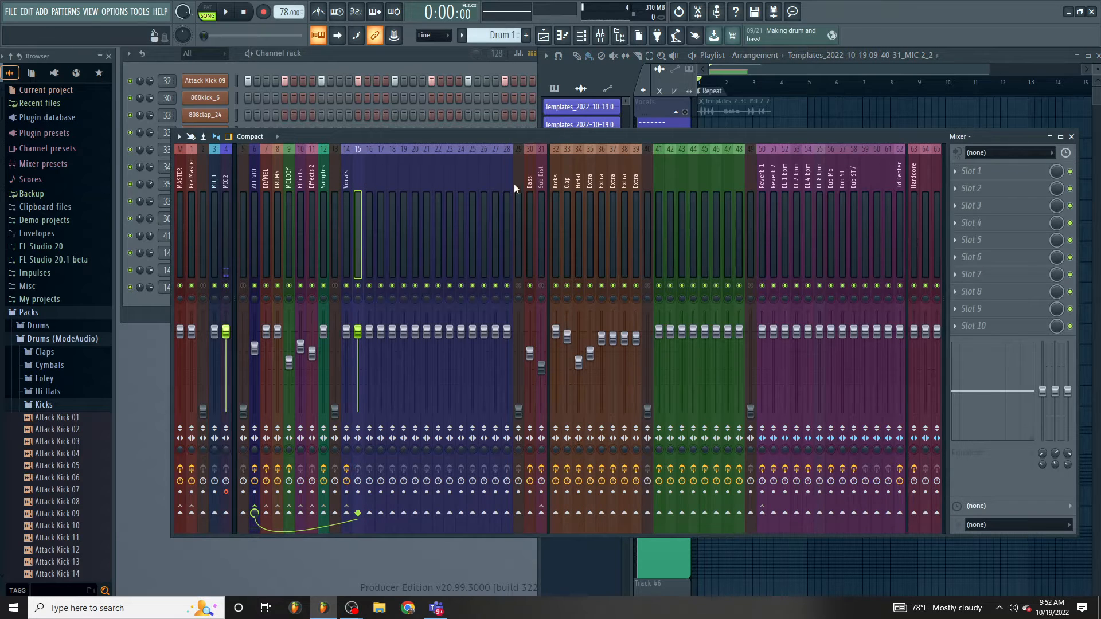
pyautogui.click(578, 206)
pyautogui.click(624, 208)
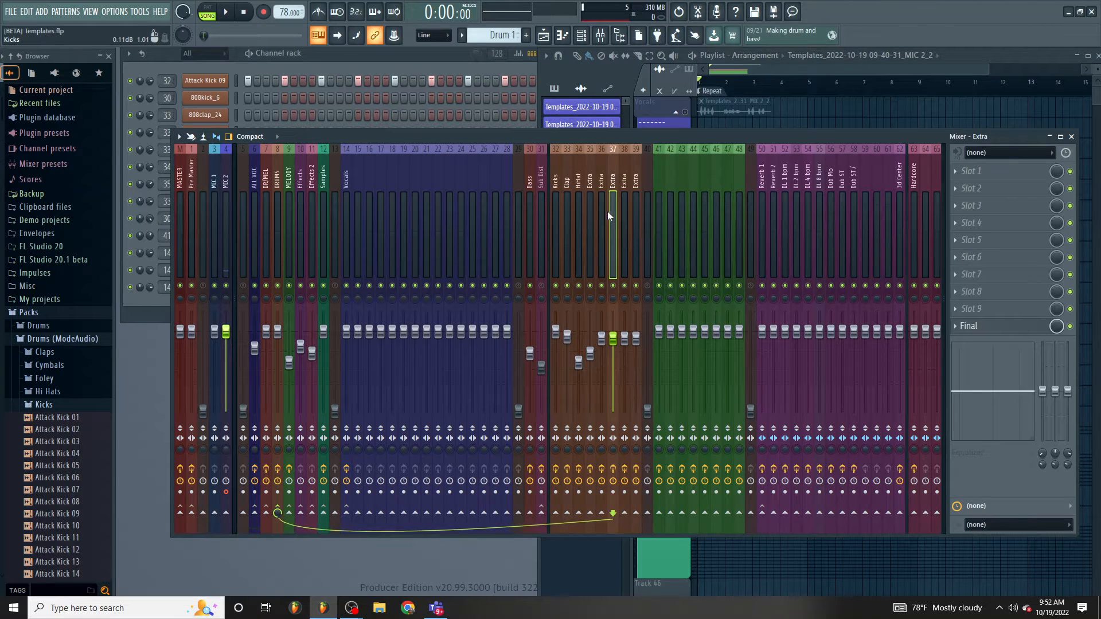
pyautogui.click(601, 211)
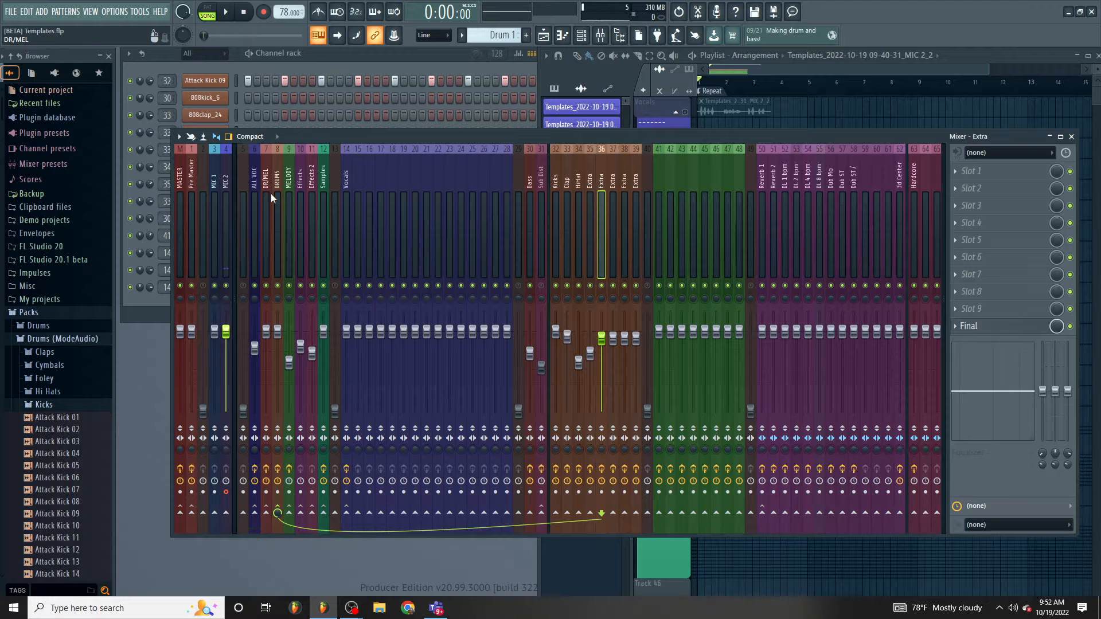
pyautogui.click(273, 195)
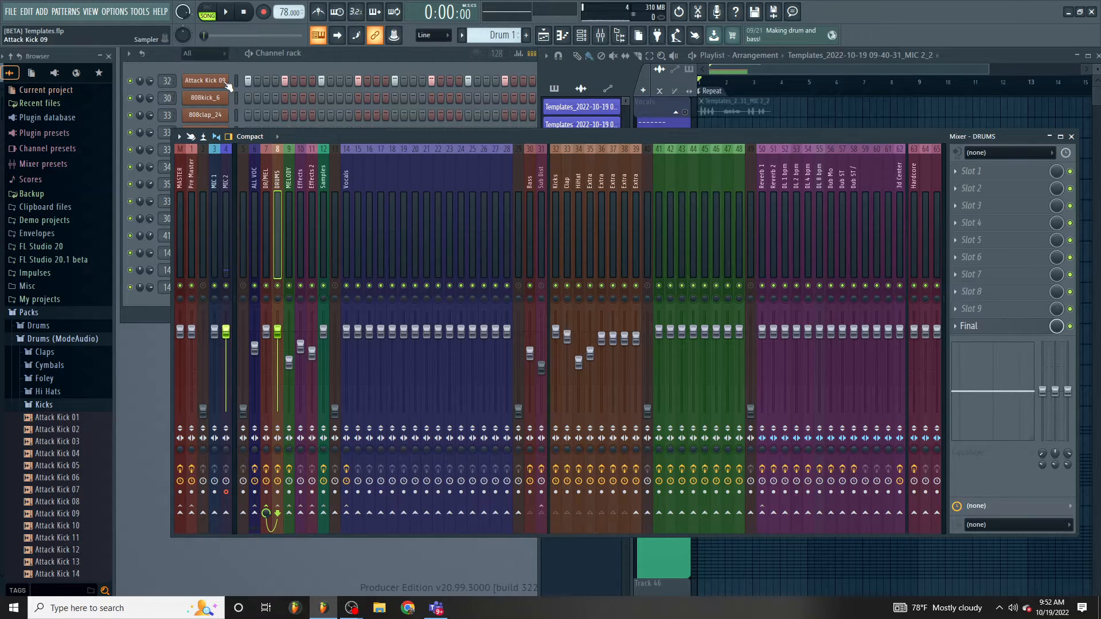
# Play the arrangement to watch the drum tracks' signal on the mixer meters, and stop playback.
pyautogui.press('space')
pyautogui.click(567, 221)
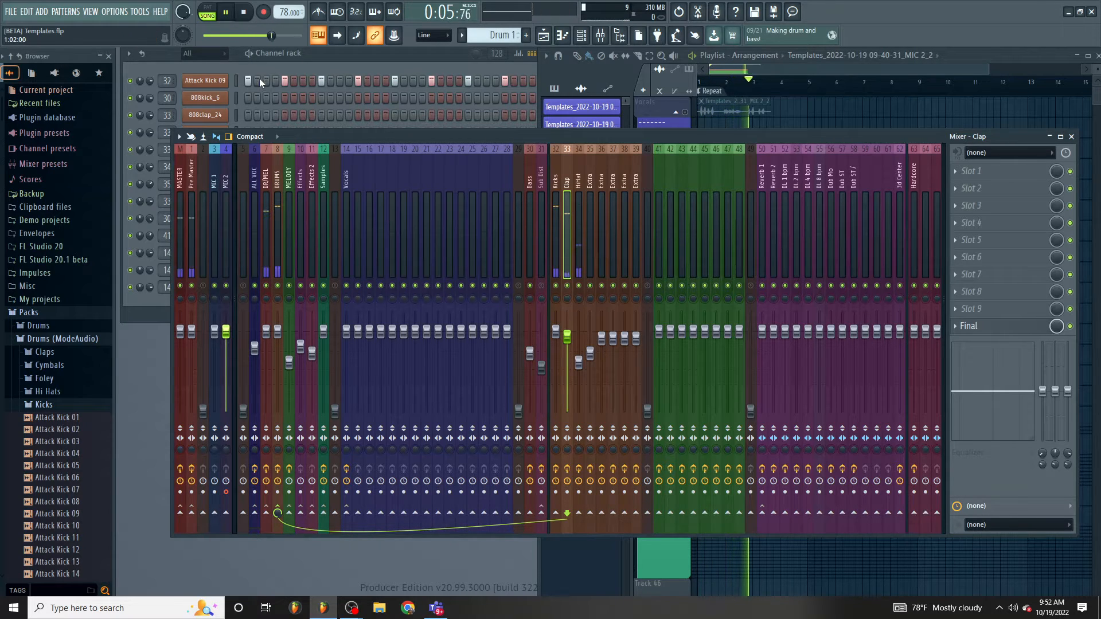
pyautogui.press('space')
# Add a note on the first step of the FM rhodes channel and start playback.
pyautogui.click(294, 62)
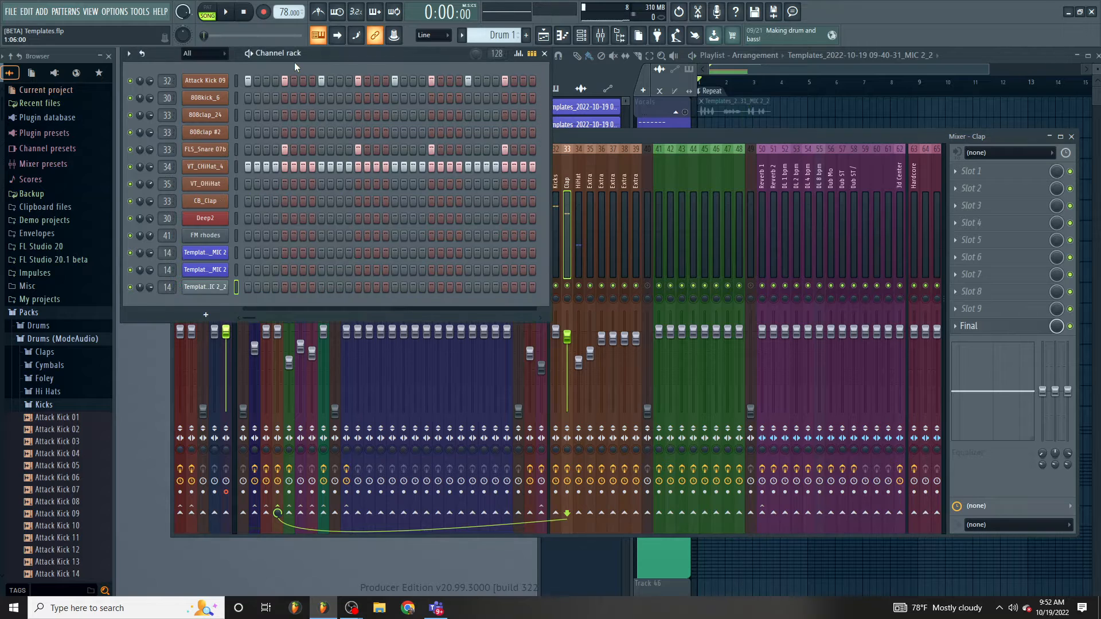
pyautogui.rightClick(267, 235)
pyautogui.press('space')
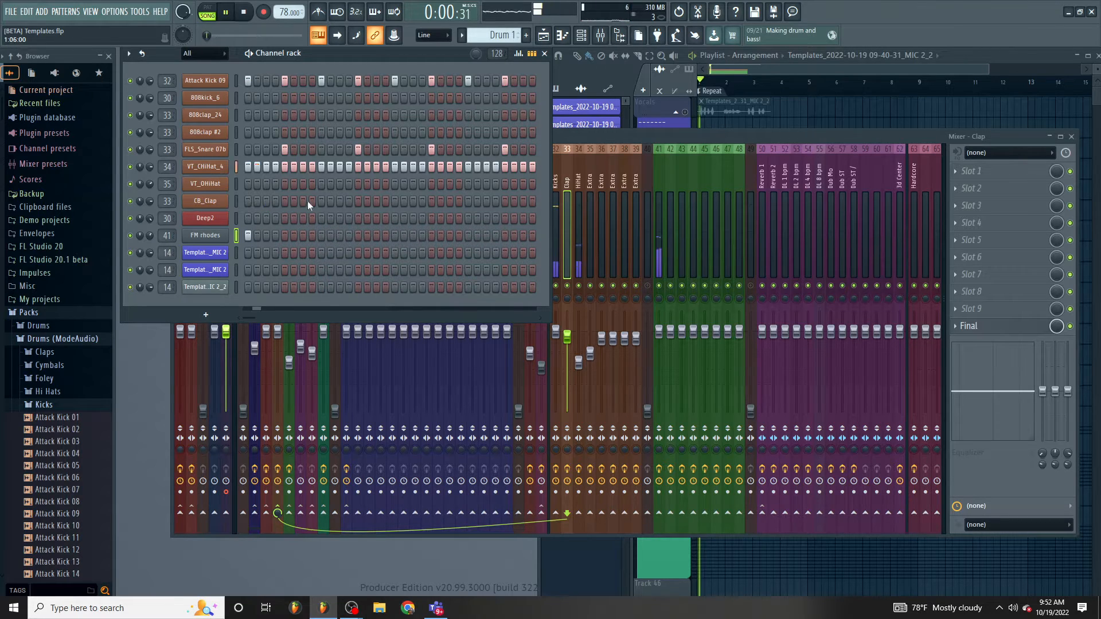
# Watch the melody signal pass from track 41 into the MELODY bus, check the other green tracks' routing, and stop playback.
pyautogui.click(659, 230)
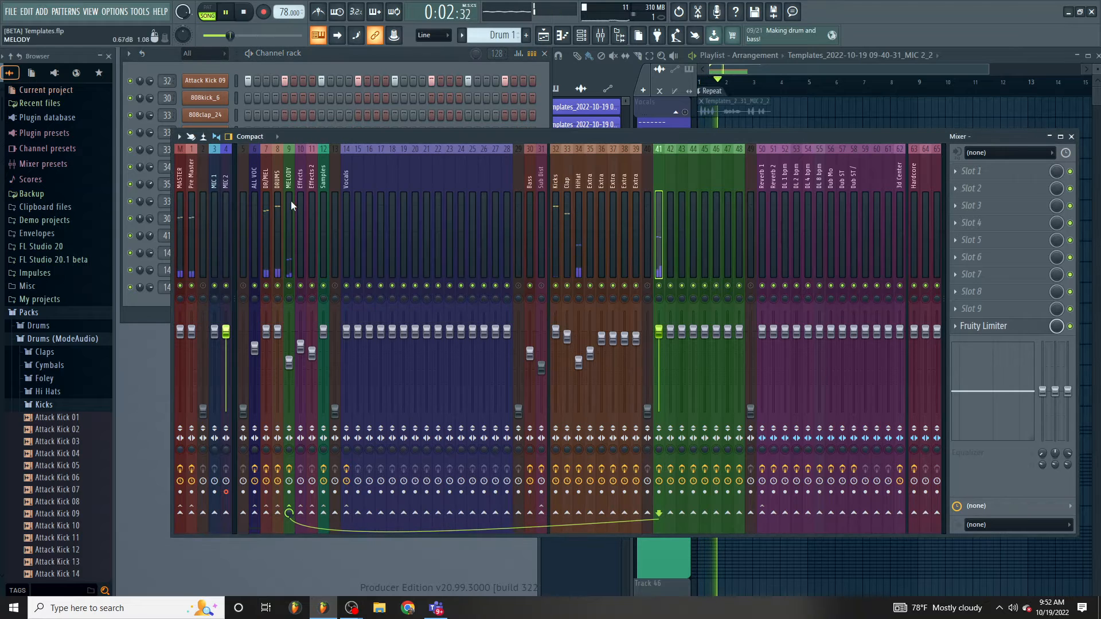
pyautogui.click(693, 192)
pyautogui.click(729, 191)
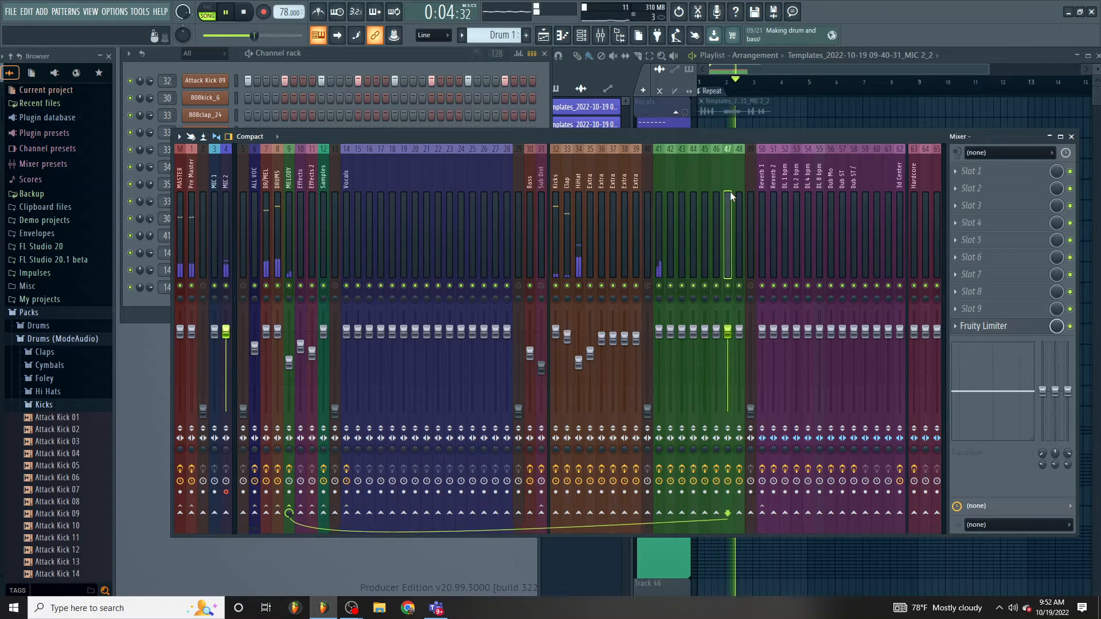
pyautogui.click(670, 191)
pyautogui.click(716, 194)
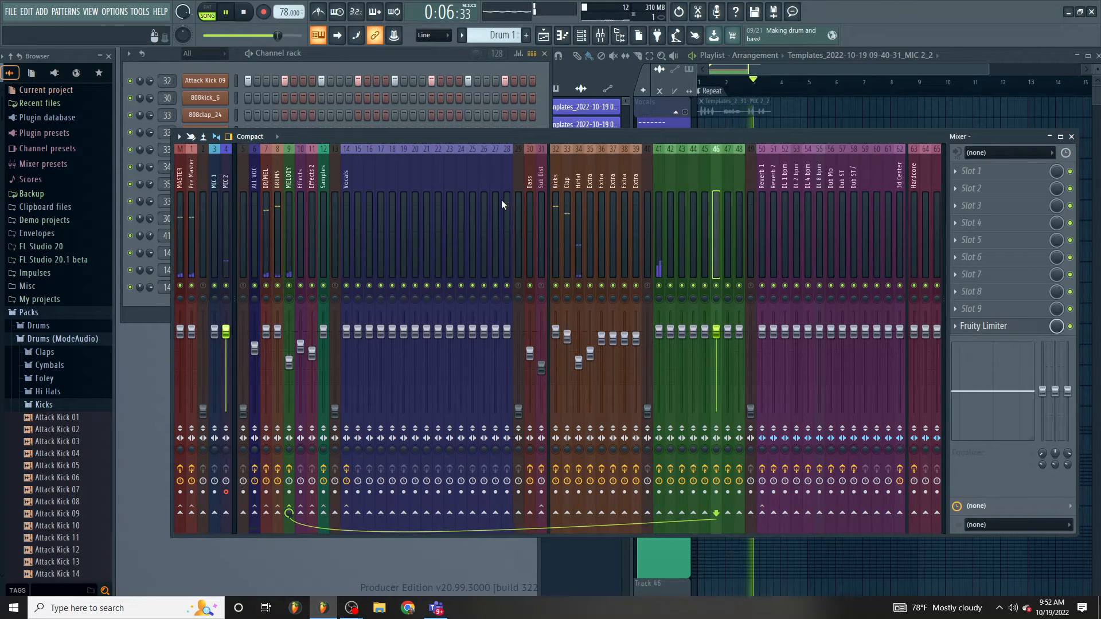
pyautogui.press('space')
# Play the arrangement with all playlist clips selected, and lower the MELODY bus's volume slightly.
pyautogui.click(713, 85)
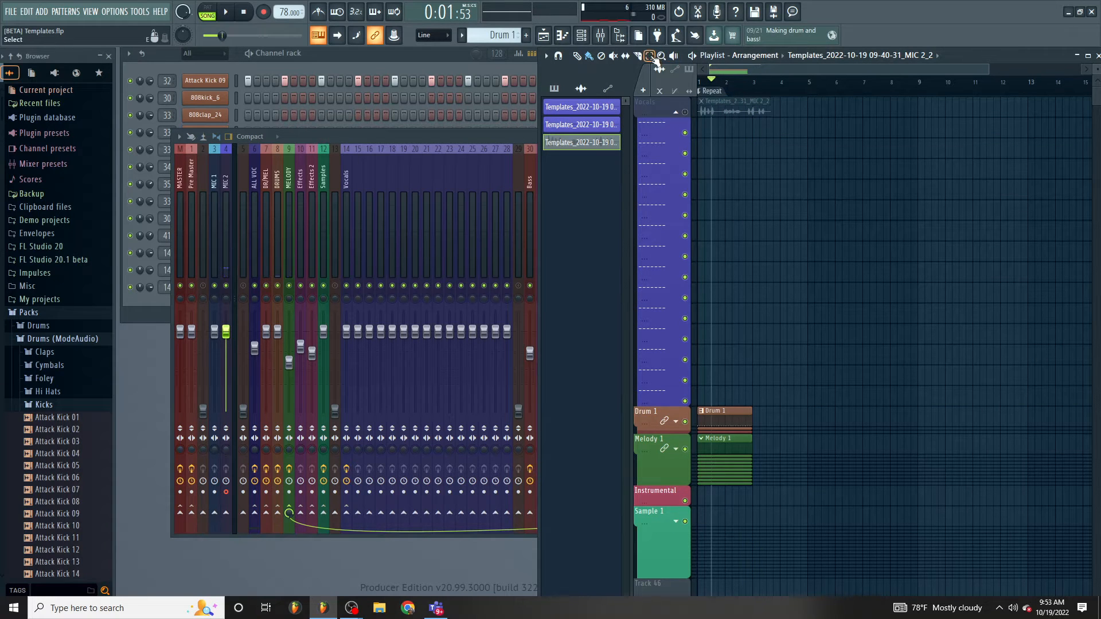
pyautogui.hotkey('ctrl', 'a')
pyautogui.click(225, 12)
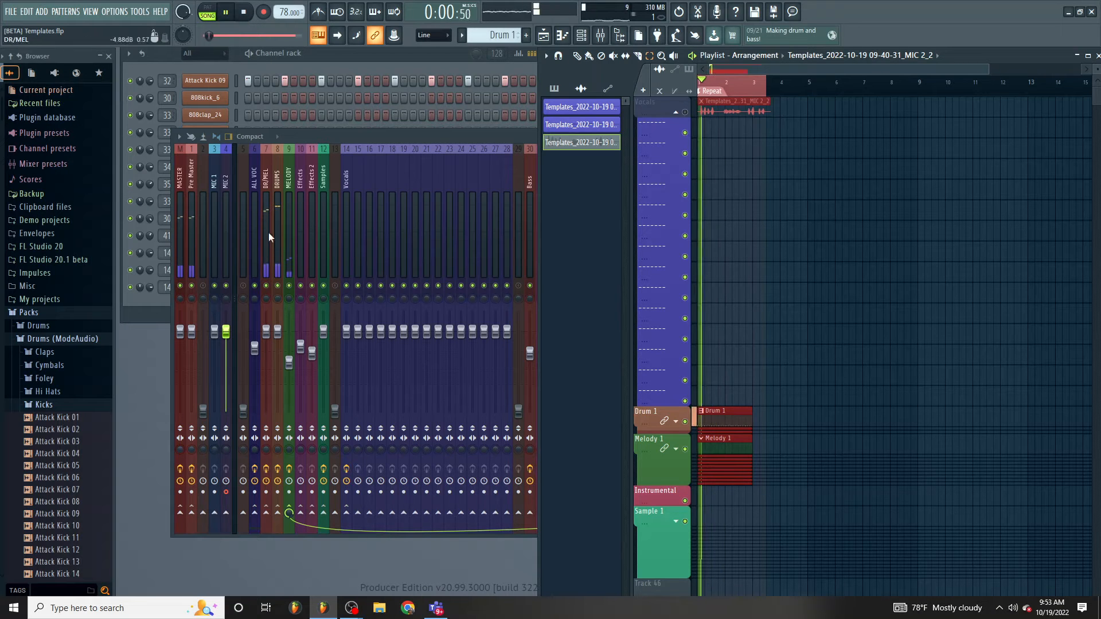
pyautogui.moveTo(289, 362)
pyautogui.mouseDown()
pyautogui.moveTo(289, 332)
pyautogui.moveTo(289, 367)
pyautogui.mouseUp()
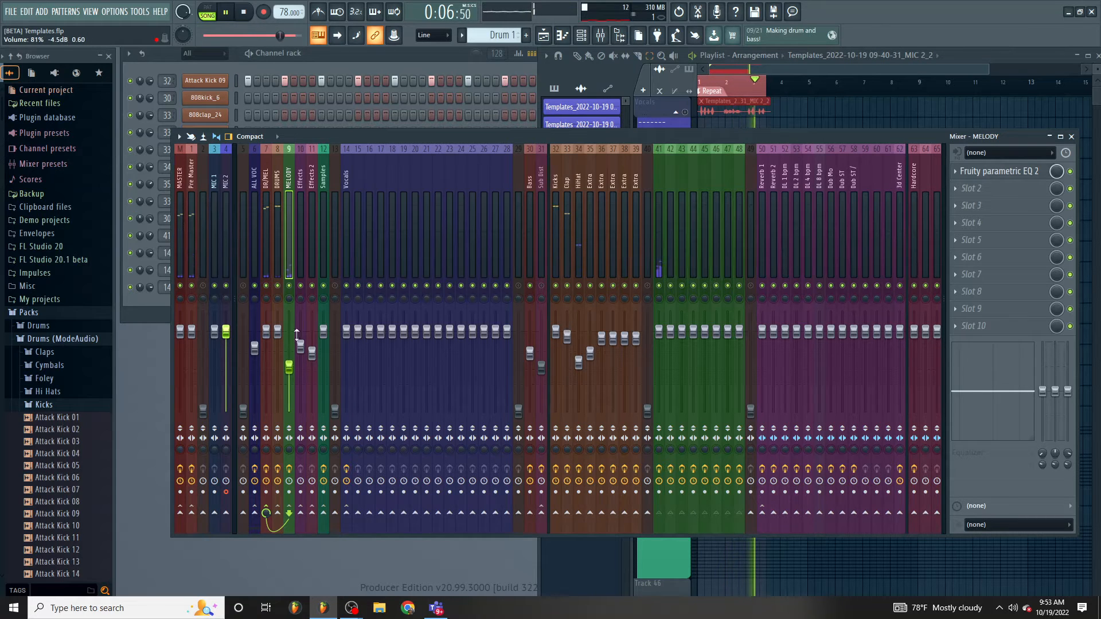
# Stop playback, move the vocal clip past the end of the drum and melody clips, and enable the Vocals playlist track.
pyautogui.press('space')
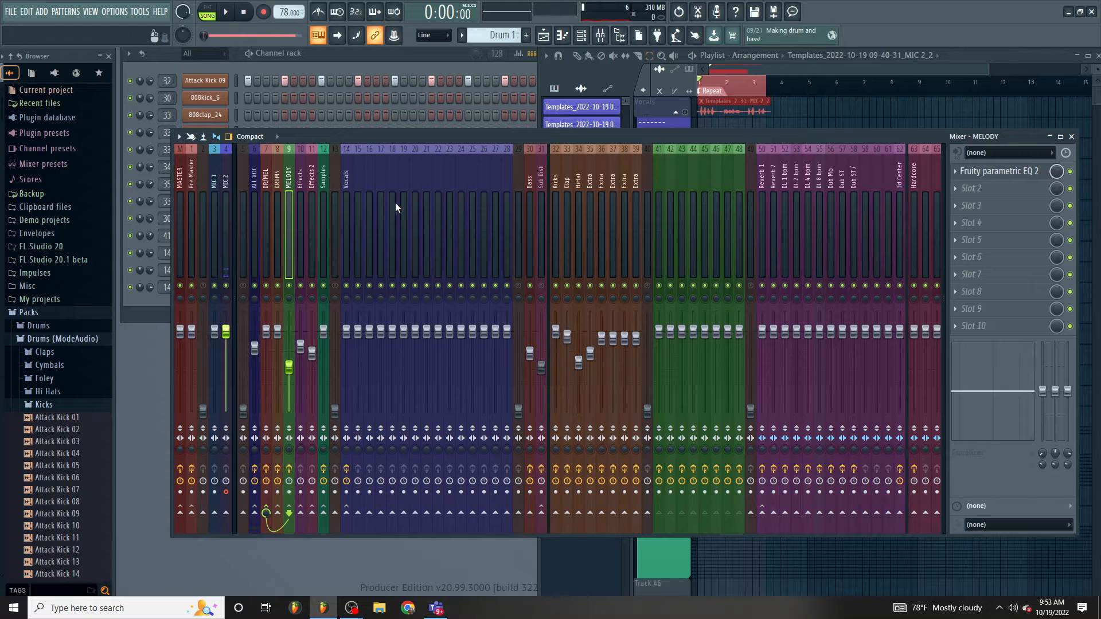
pyautogui.click(601, 56)
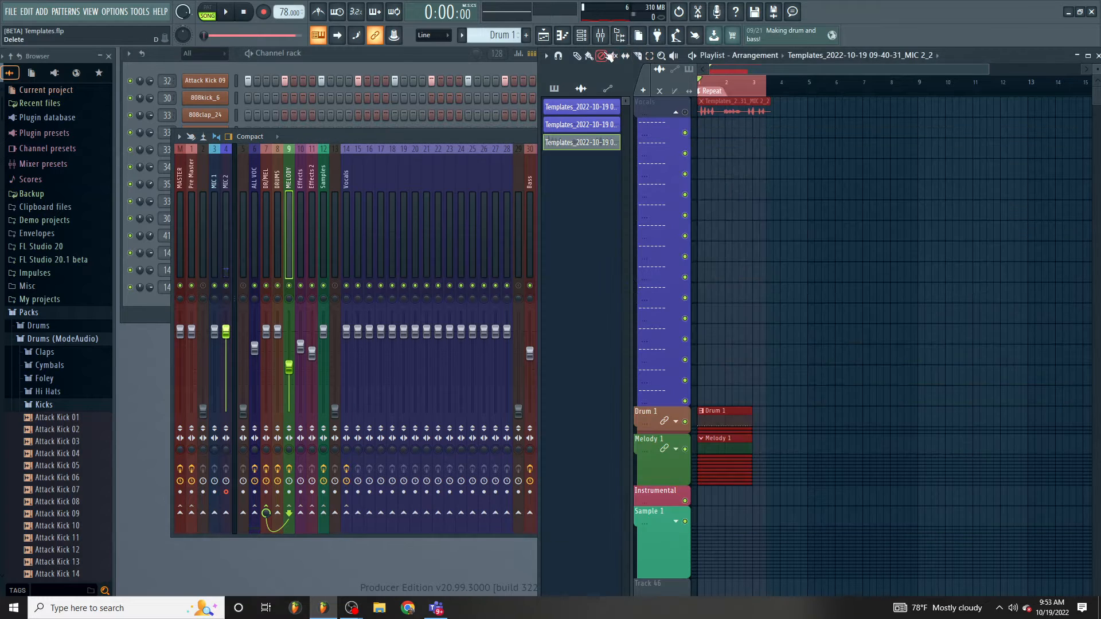
pyautogui.moveTo(740, 101); pyautogui.dragTo(803, 108)
pyautogui.keyDown('ctrl'); pyautogui.click(795, 124); pyautogui.keyUp('ctrl')
pyautogui.click(650, 57)
pyautogui.click(747, 91)
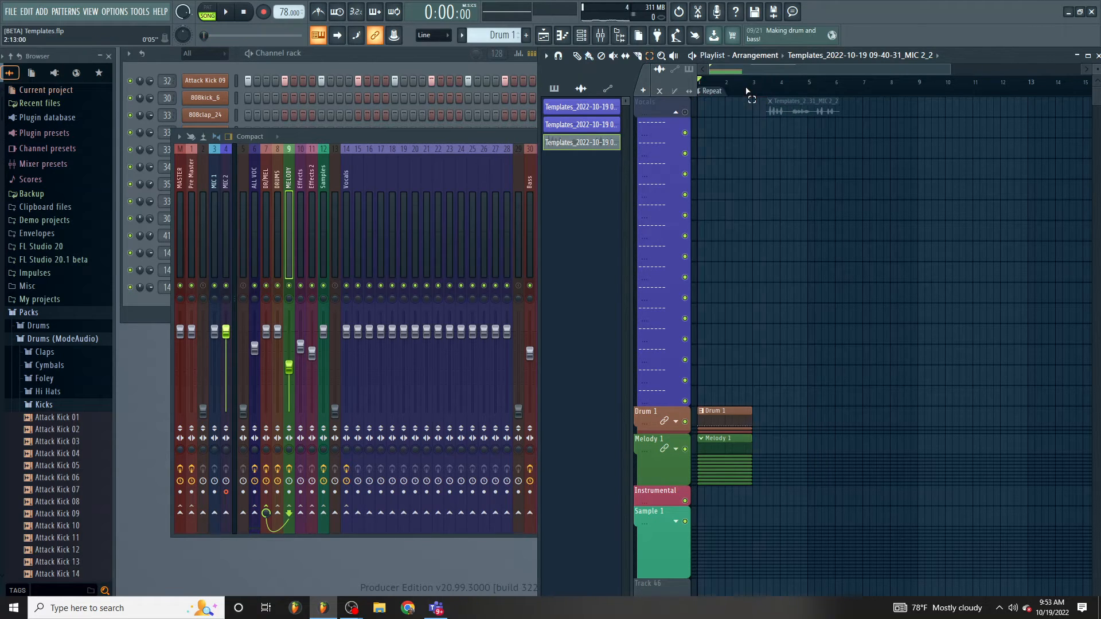
pyautogui.click(685, 113)
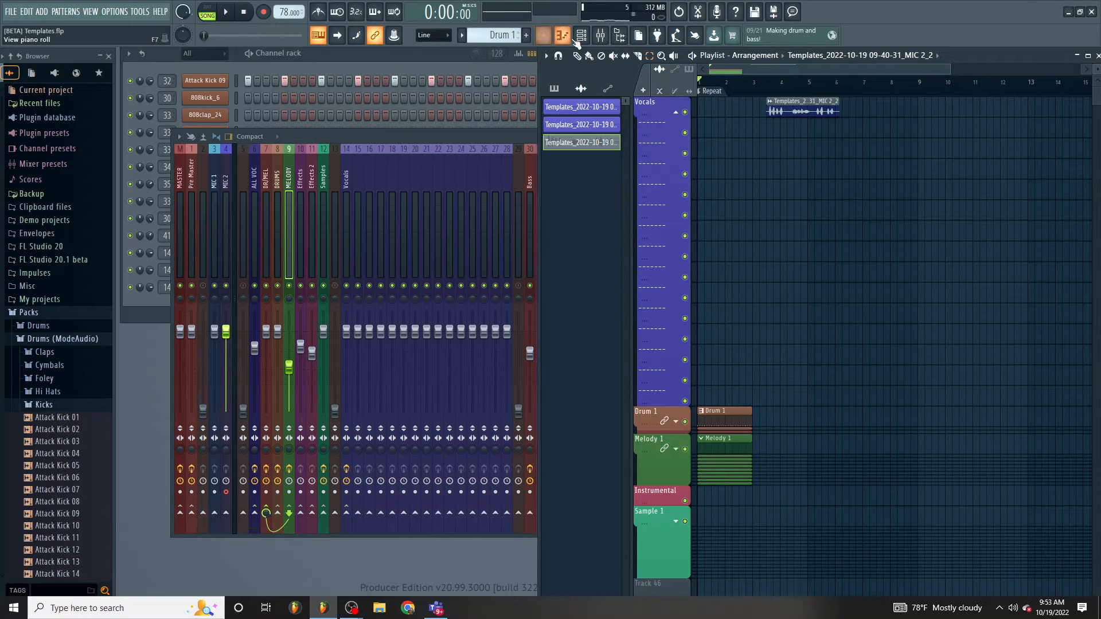
# Play from the start of the vocal clip and adjust the Vocals mixer track's send to Reverb 1 to -4.8 dB.
pyautogui.click(772, 91)
pyautogui.press('space')
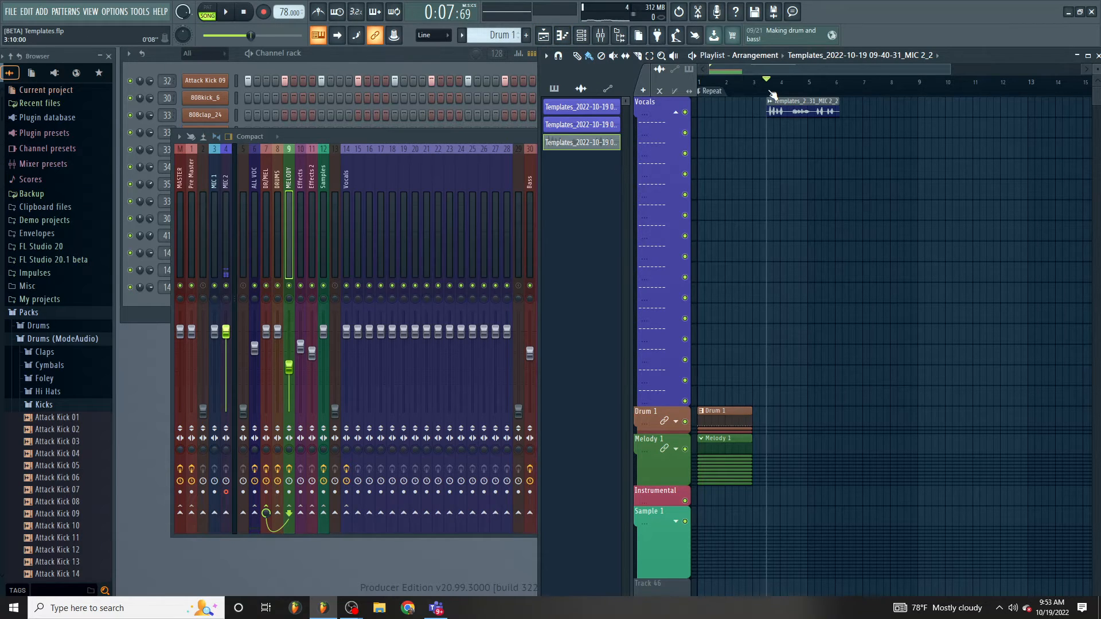
pyautogui.click(346, 194)
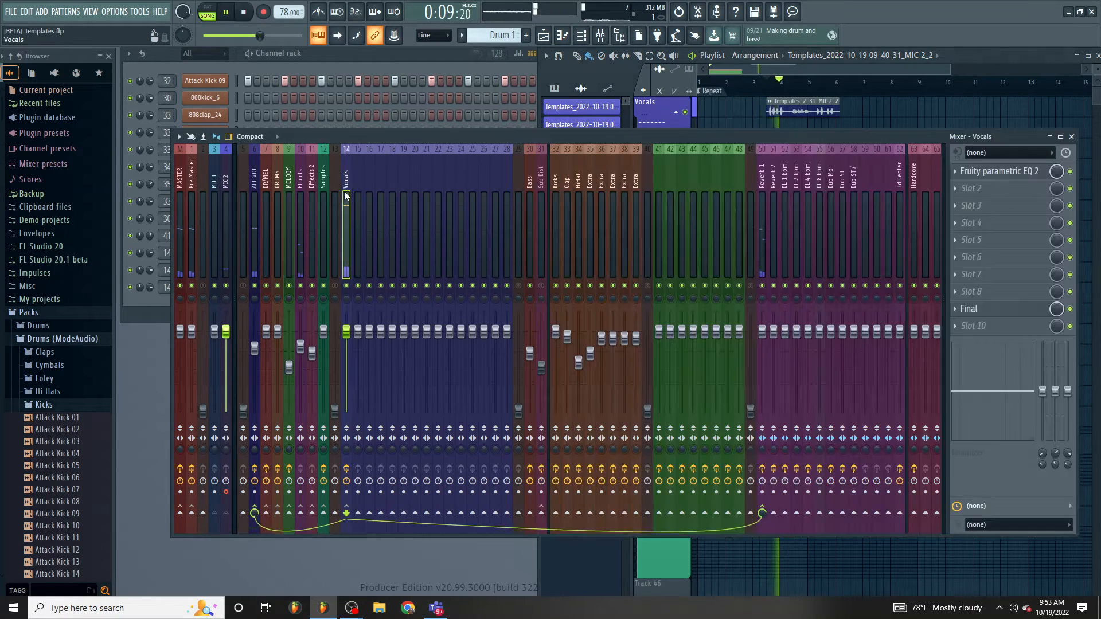
pyautogui.scroll(-2, 437, 203)
pyautogui.moveTo(692, 520)
pyautogui.mouseDown()
pyautogui.moveTo(692, 542)
pyautogui.moveTo(692, 500)
pyautogui.mouseUp()
pyautogui.press('space')
pyautogui.press('space')
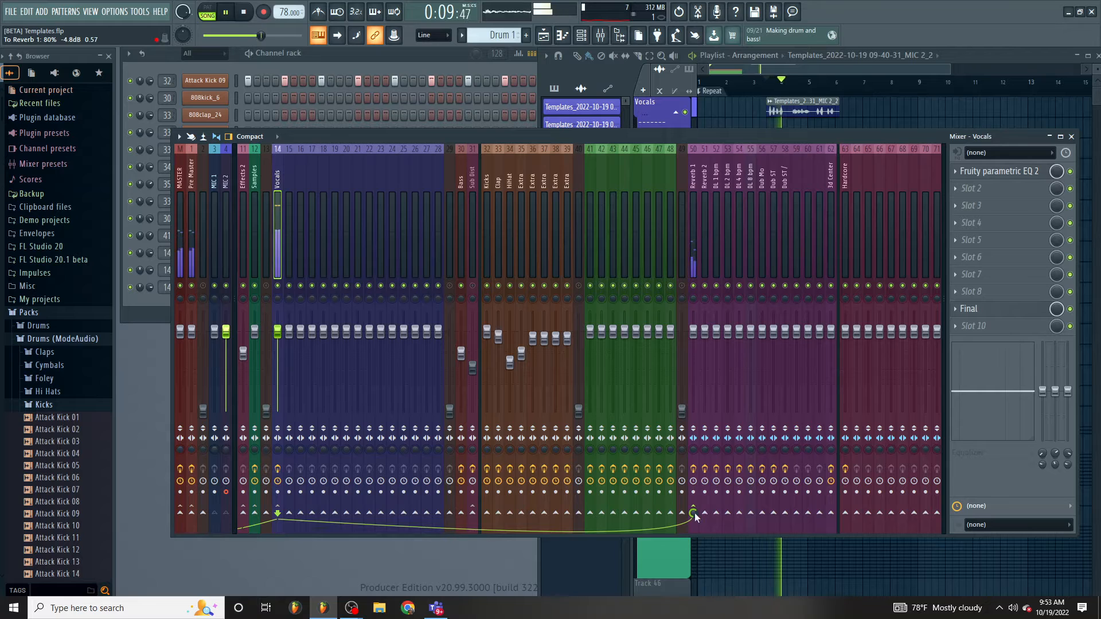
# Send the Vocals track to DL 1 bpm at -3.7 dB, lower the DL 1 bpm fader slightly, and stop playback.
pyautogui.click(715, 512)
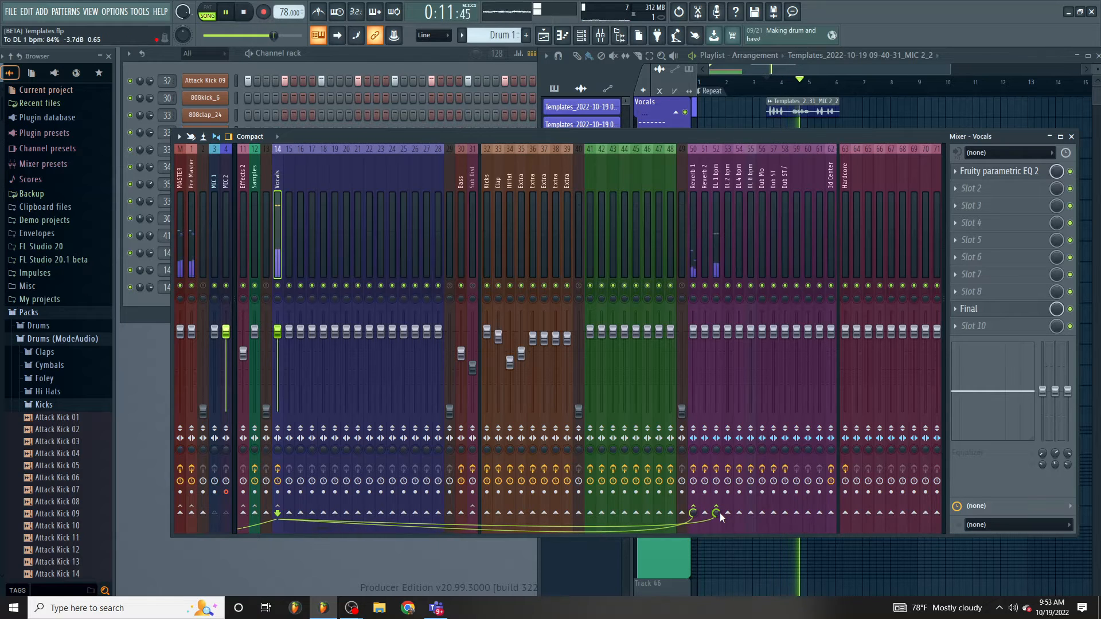
pyautogui.moveTo(716, 333); pyautogui.dragTo(716, 341)
pyautogui.scroll(3, 470, 229)
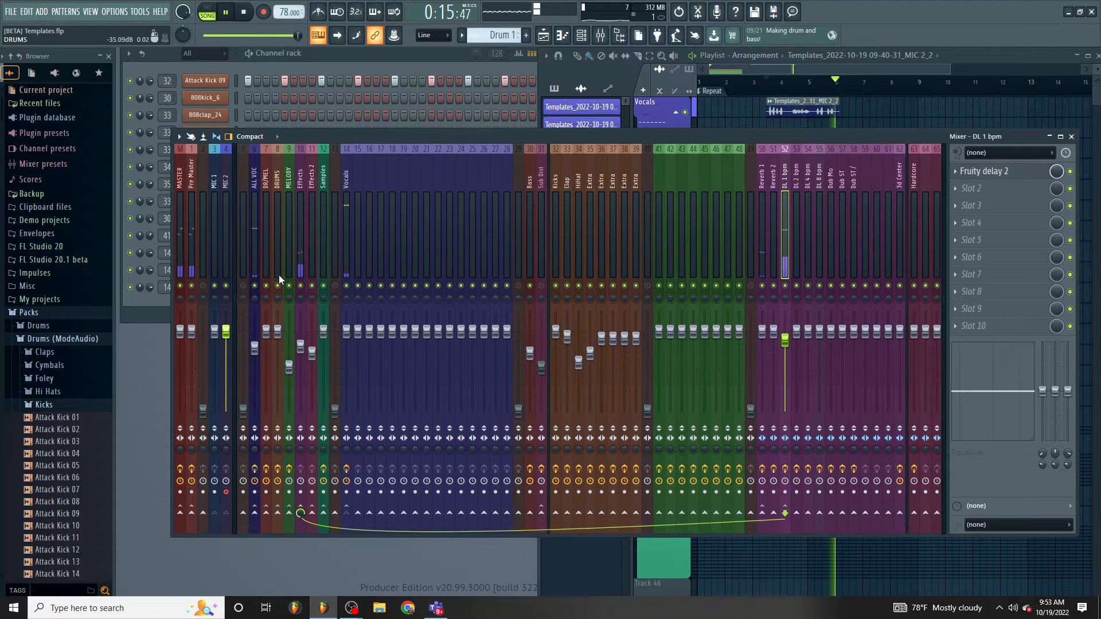
pyautogui.press('space')
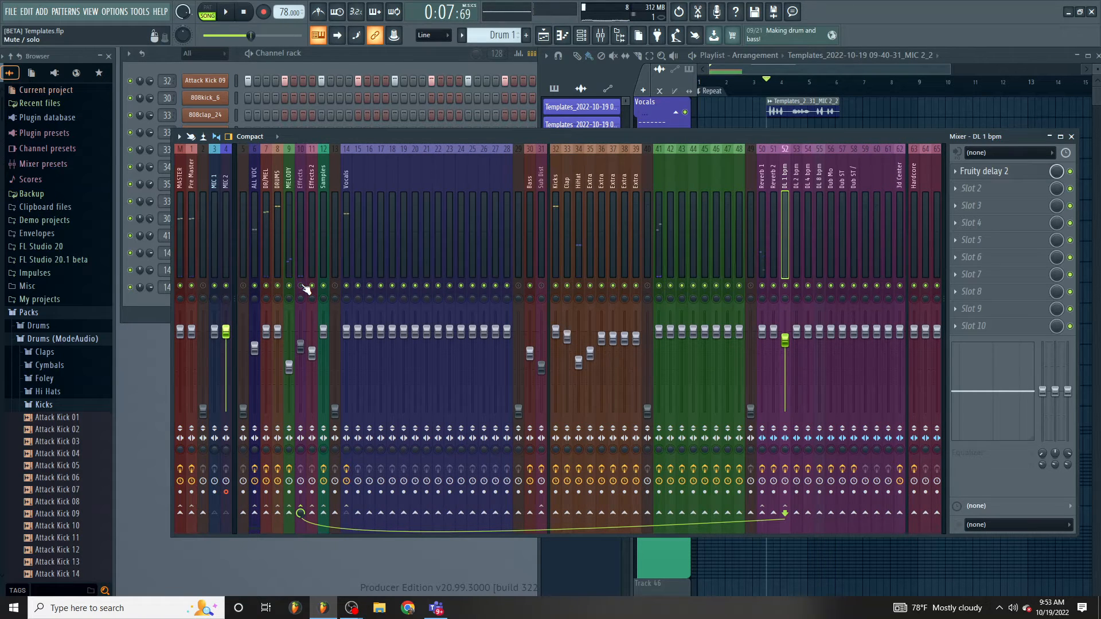
# Loop playback over the vocal clip and unmute the Effects bus to compare the vocal without and with effects.
pyautogui.click(745, 69)
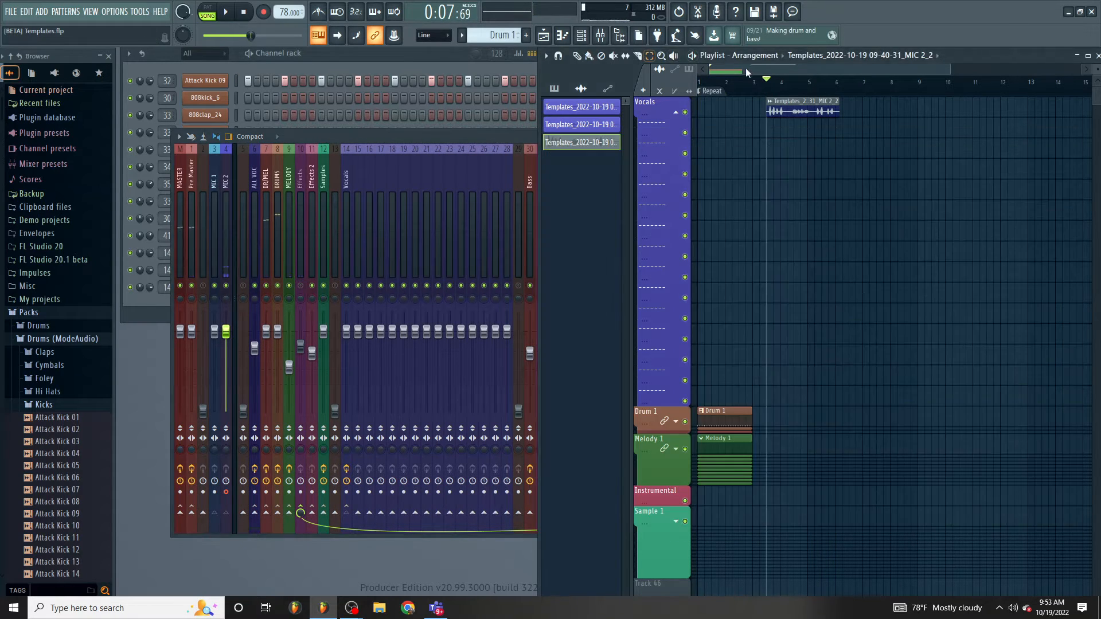
pyautogui.moveTo(768, 90); pyautogui.dragTo(832, 94)
pyautogui.press('space')
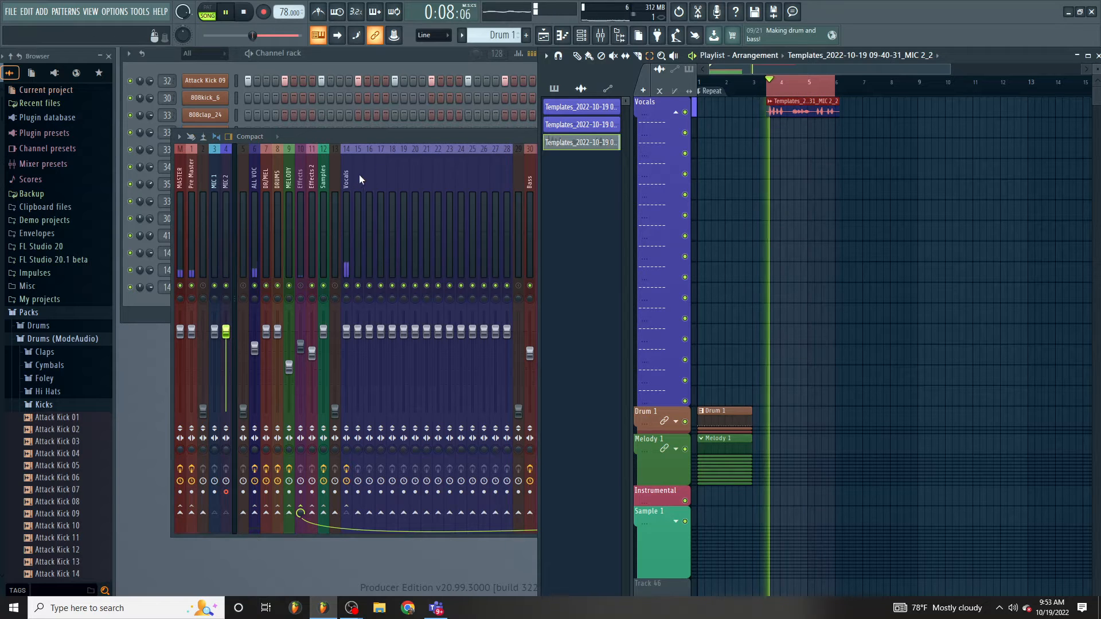
pyautogui.click(306, 291)
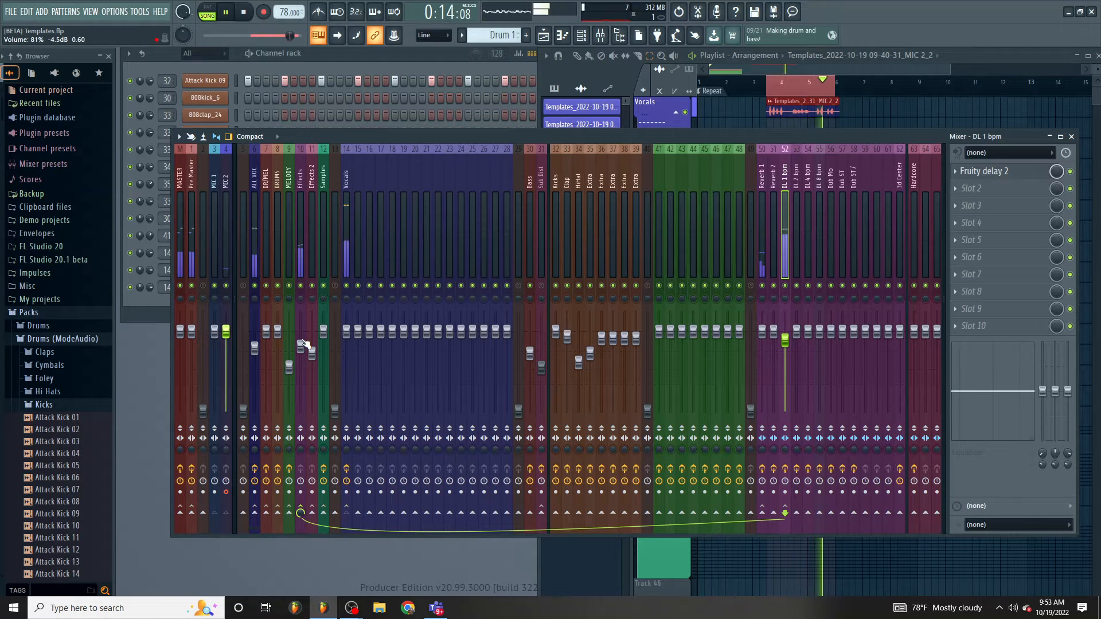
pyautogui.press('space')
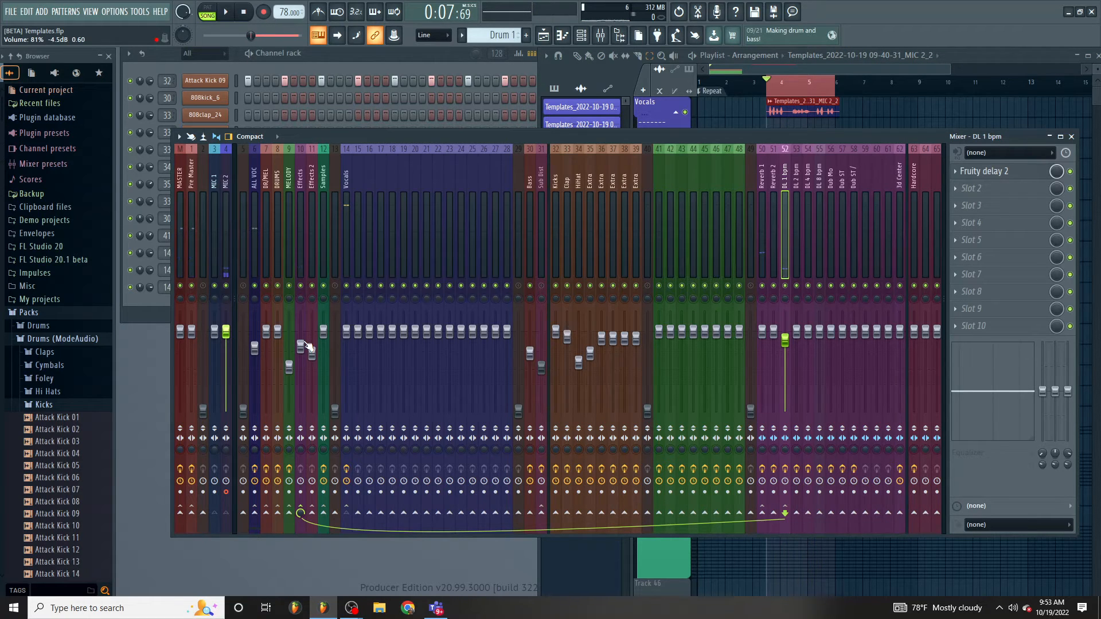
# Lower the Effects bus's volume while the vocal loop plays, and stop playback.
pyautogui.moveTo(308, 346); pyautogui.dragTo(308, 349)
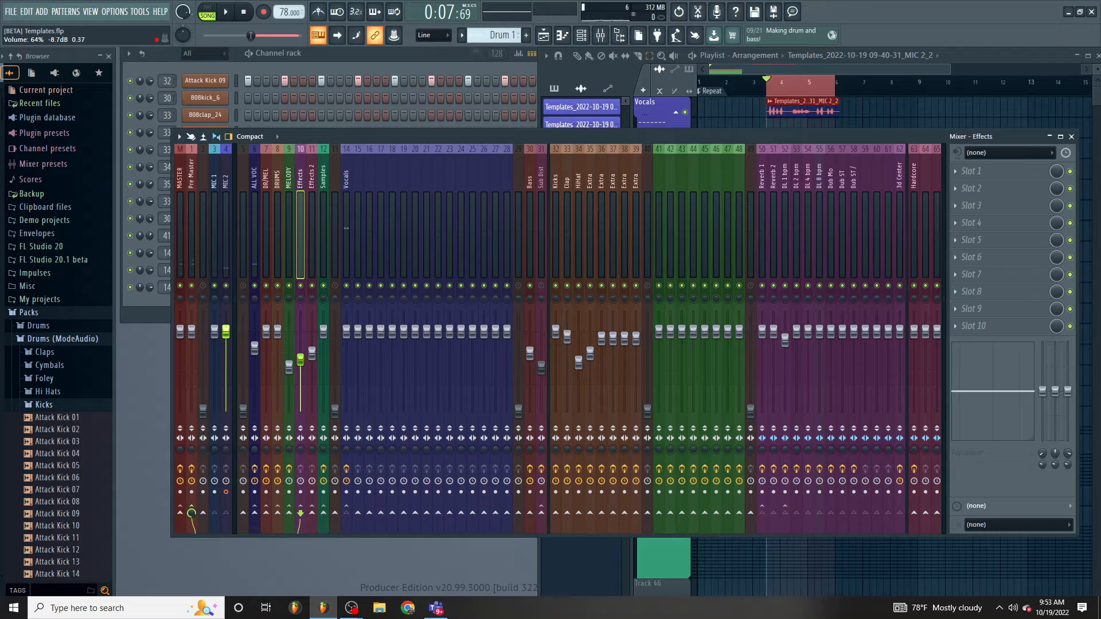
pyautogui.press('space')
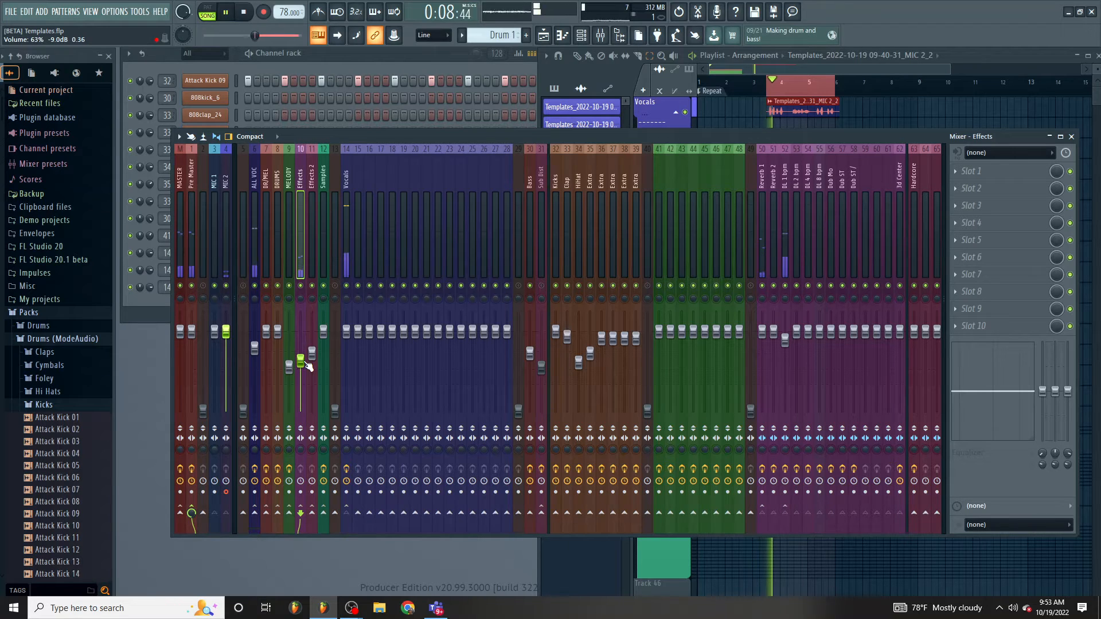
pyautogui.moveTo(308, 364); pyautogui.dragTo(300, 379)
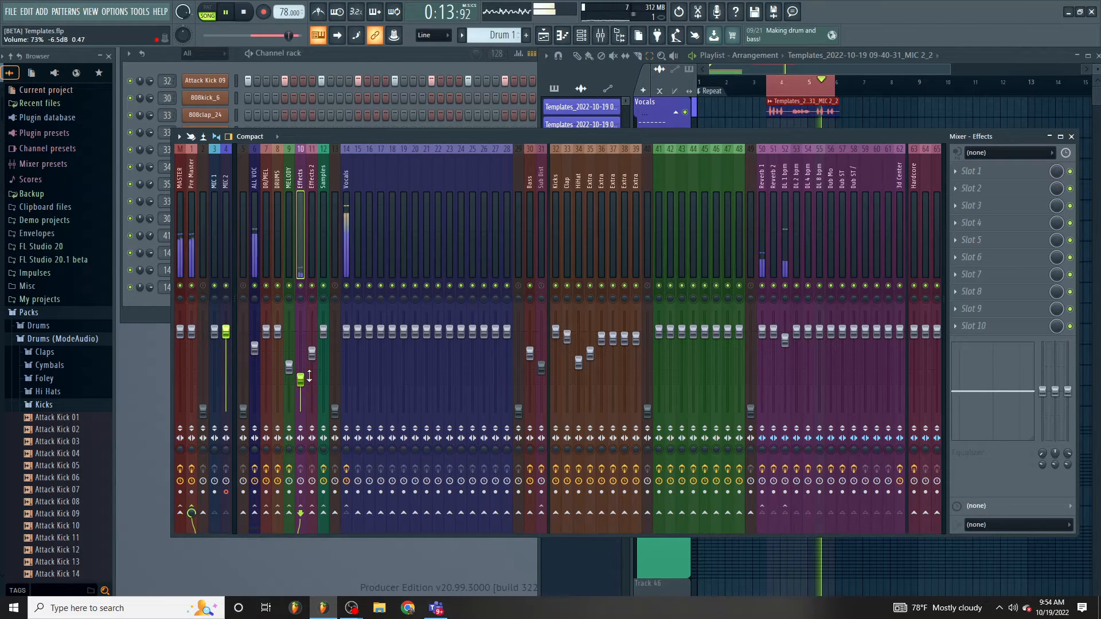
pyautogui.press('space')
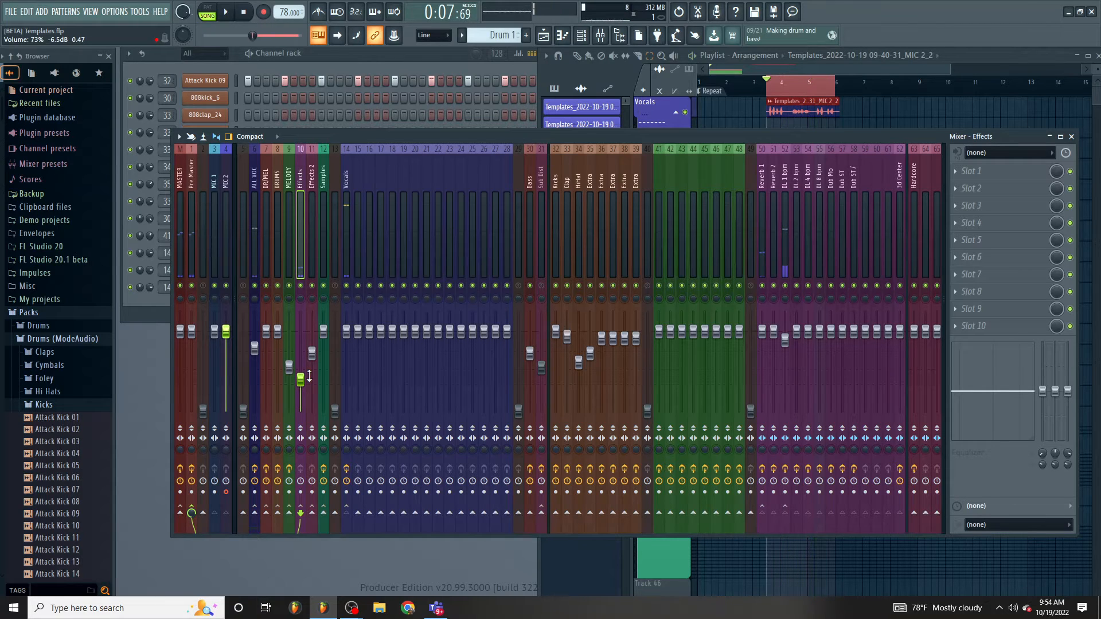
# Set the playback loop over the drum and melody clips in bars 1 and 2, and start playback.
pyautogui.click(878, 103)
pyautogui.click(589, 56)
pyautogui.moveTo(701, 80); pyautogui.dragTo(661, 81)
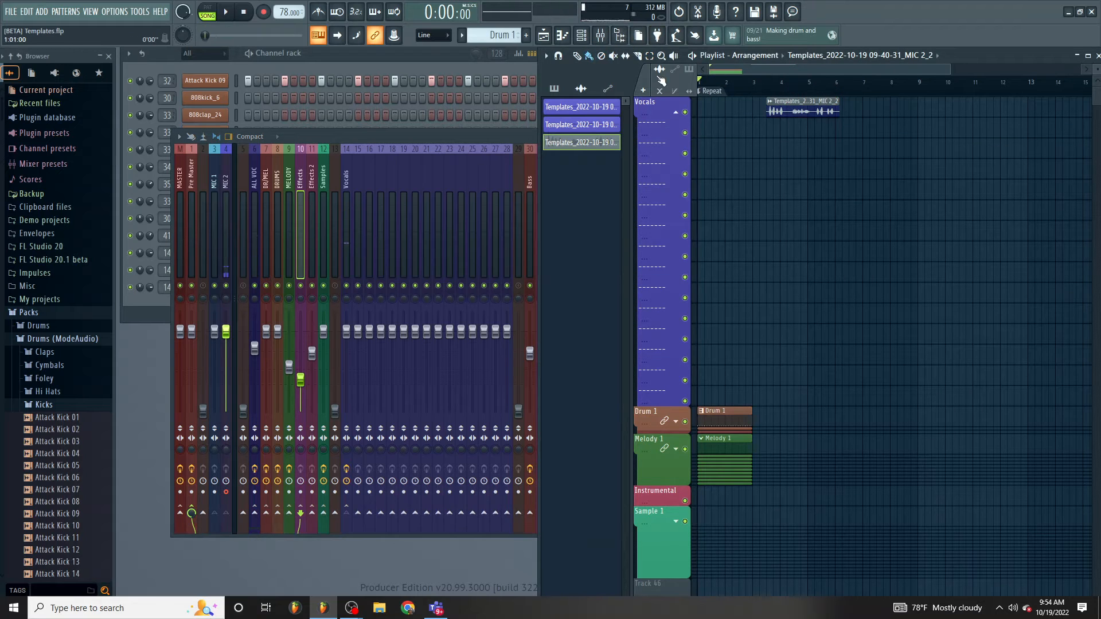
pyautogui.moveTo(762, 94); pyautogui.dragTo(612, 92)
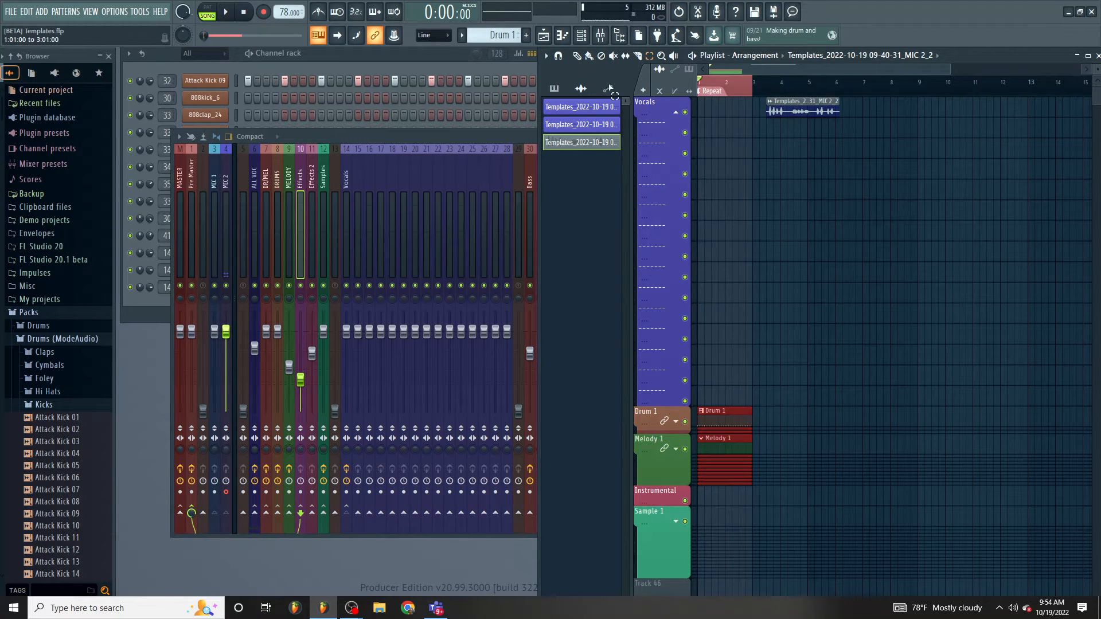
pyautogui.press('space')
# Try sending the Kicks track to Reverb 1 and adjusting the send level during playback.
pyautogui.click(347, 187)
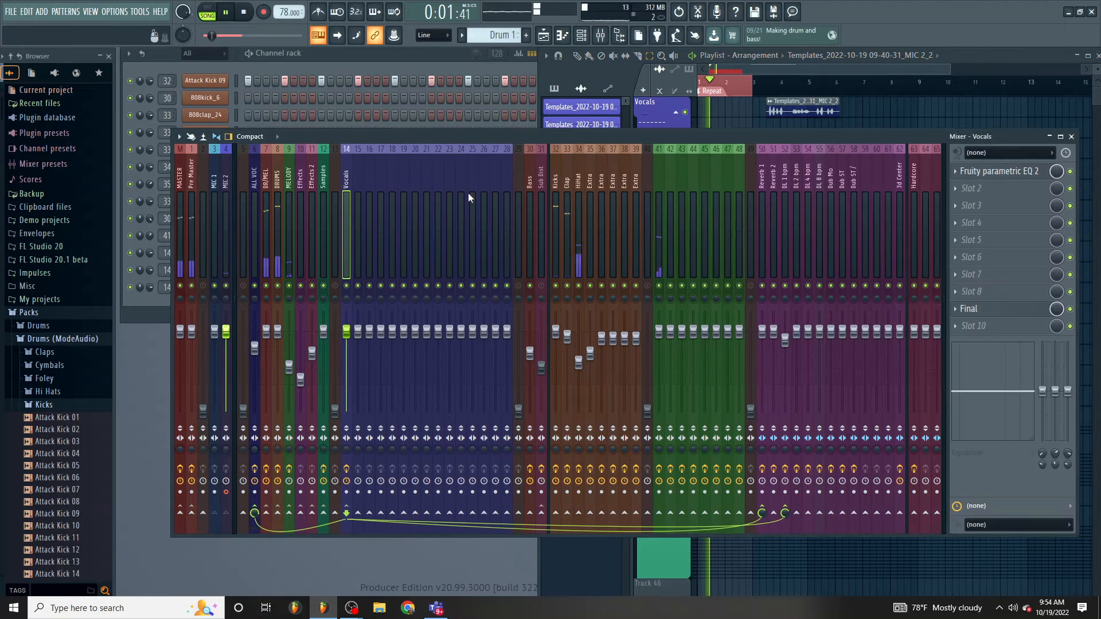
pyautogui.click(553, 206)
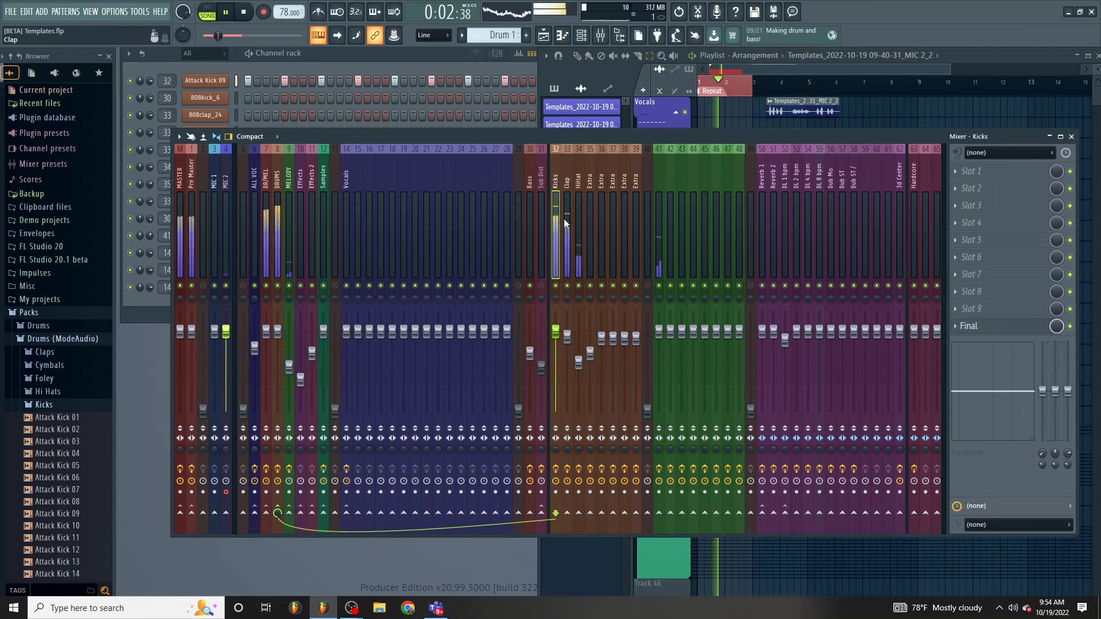
pyautogui.click(762, 512)
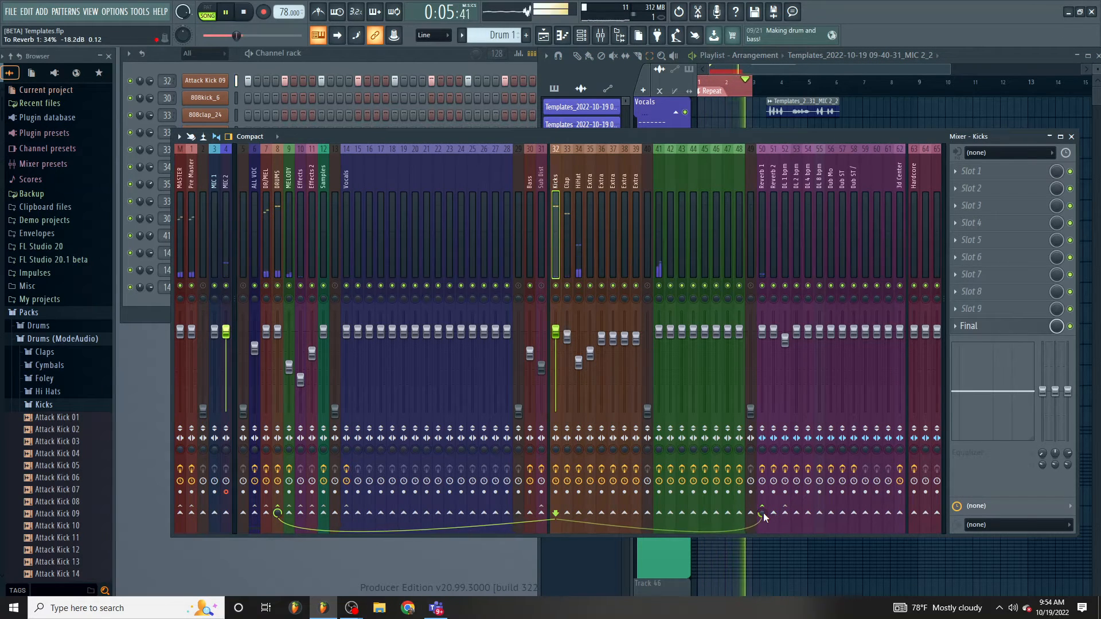
pyautogui.moveTo(762, 512); pyautogui.dragTo(762, 488)
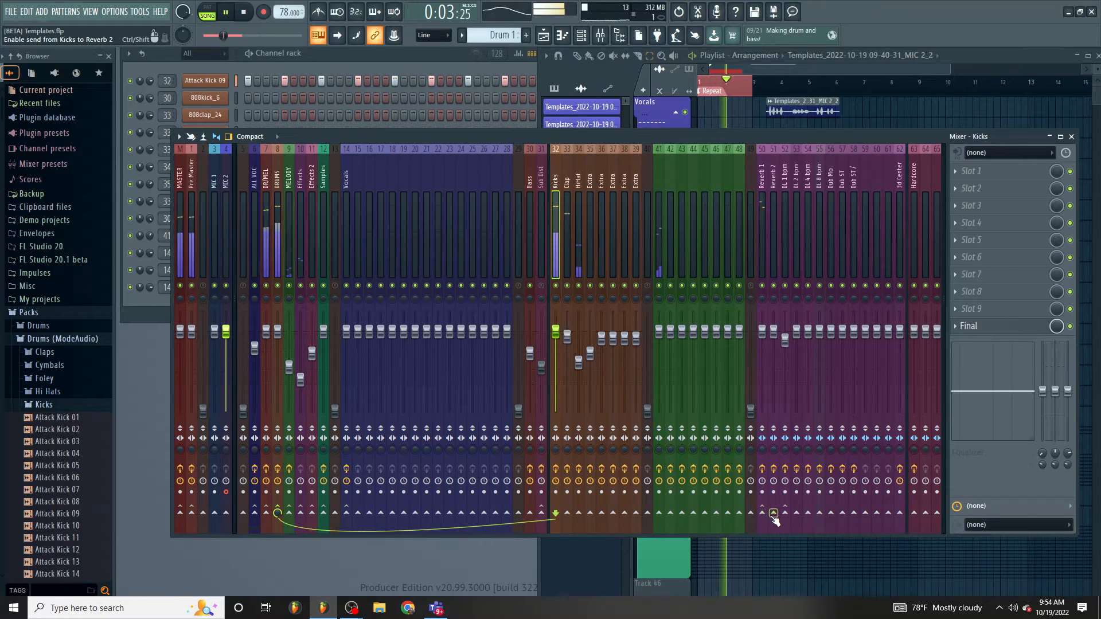
# Send the Kicks track to Reverb 2 and set the Fruity Reeverb 2 decay time to 3.5 seconds.
pyautogui.click(772, 512)
pyautogui.click(772, 246)
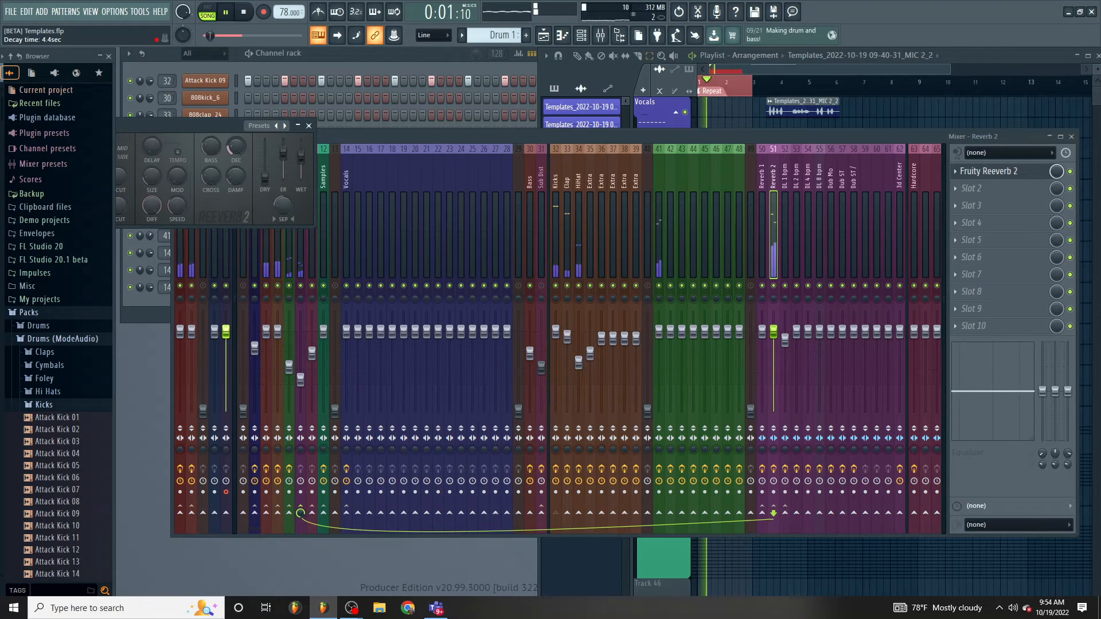
pyautogui.moveTo(236, 146); pyautogui.dragTo(236, 152)
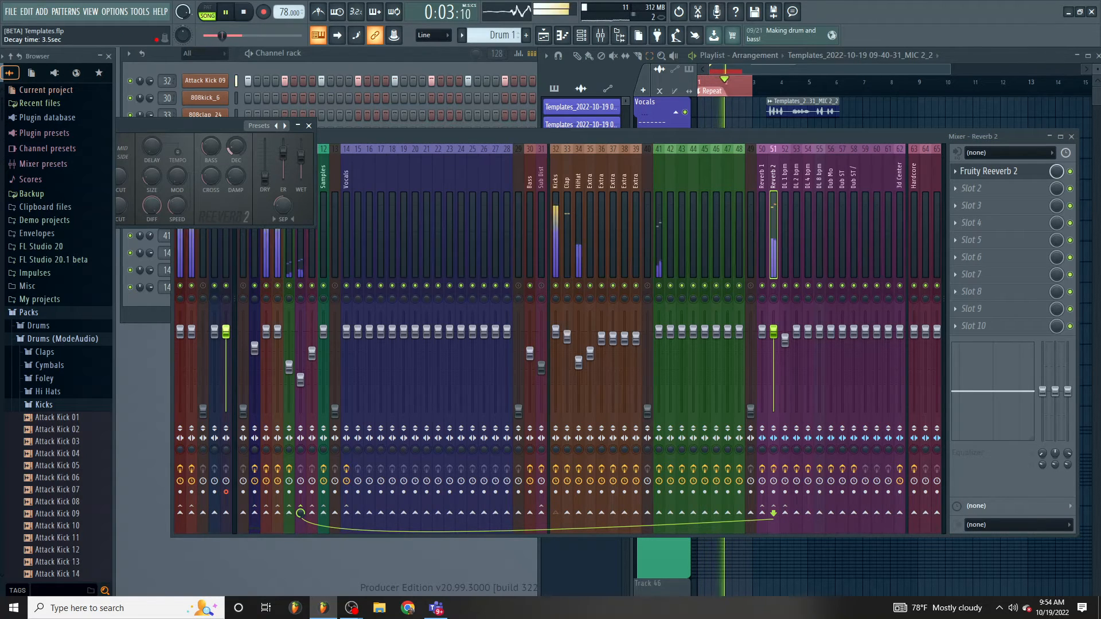
# Raise the MELODY bus's volume slightly and replay the loop with the Effects bus muted.
pyautogui.click(289, 361)
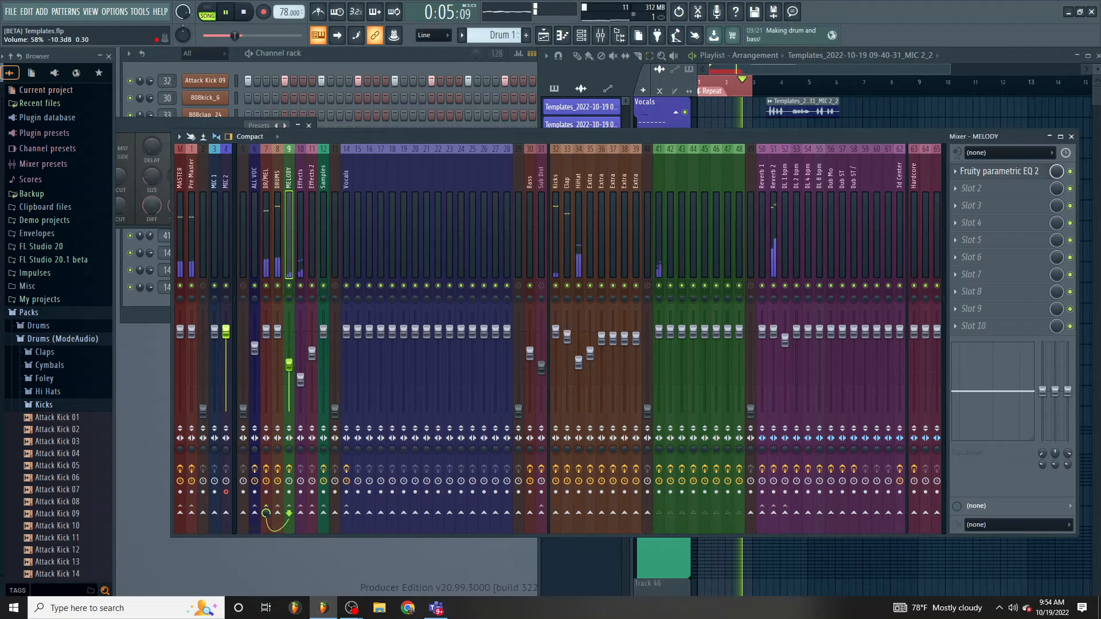
pyautogui.moveTo(289, 361); pyautogui.dragTo(289, 352)
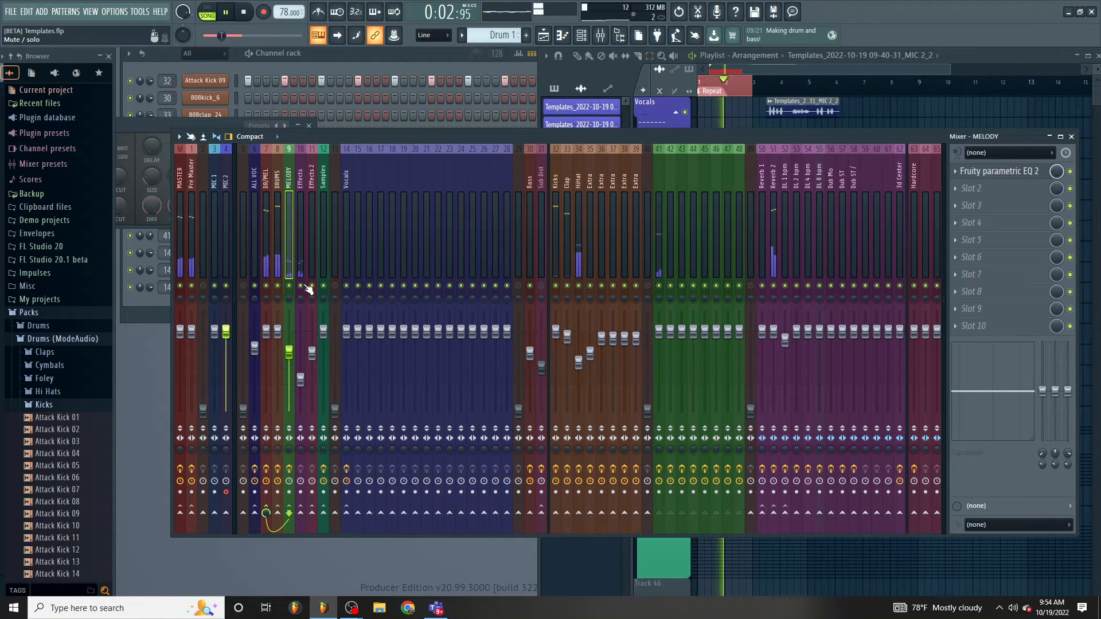
pyautogui.press('space')
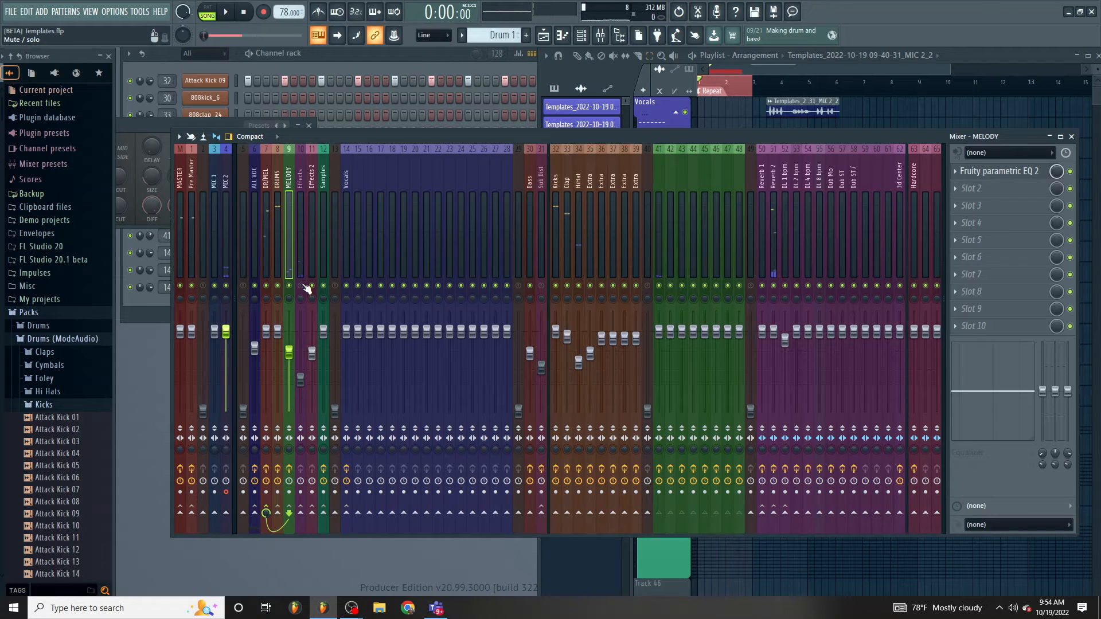
pyautogui.press('space')
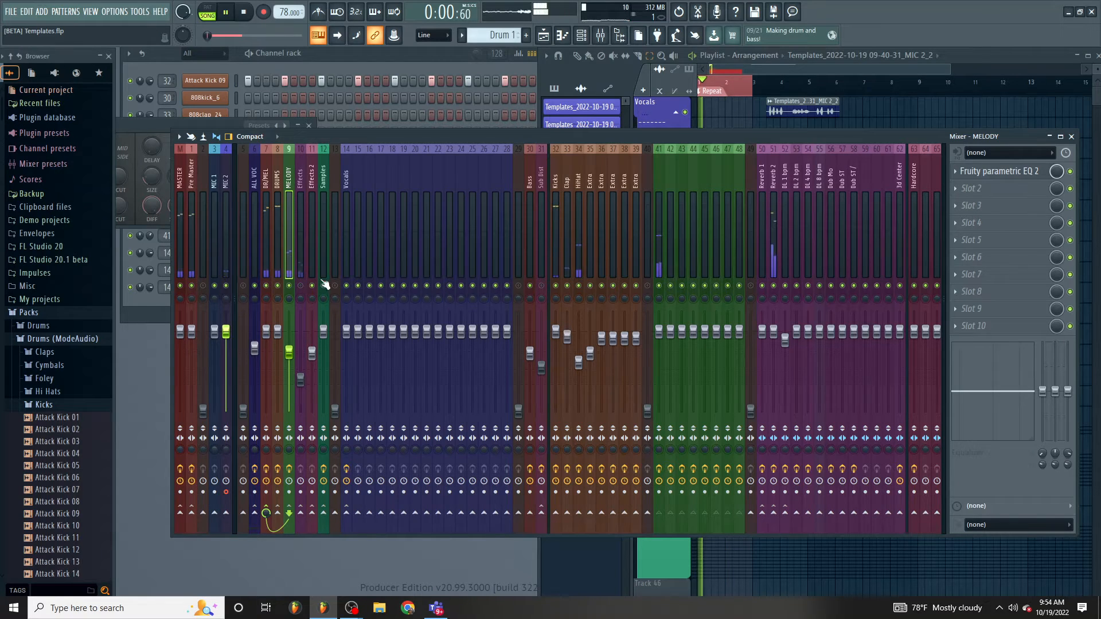
pyautogui.press('space')
# Move the vocal clip back to the start of bar 1, alongside the drum and melody clips, and start playback.
pyautogui.click(590, 56)
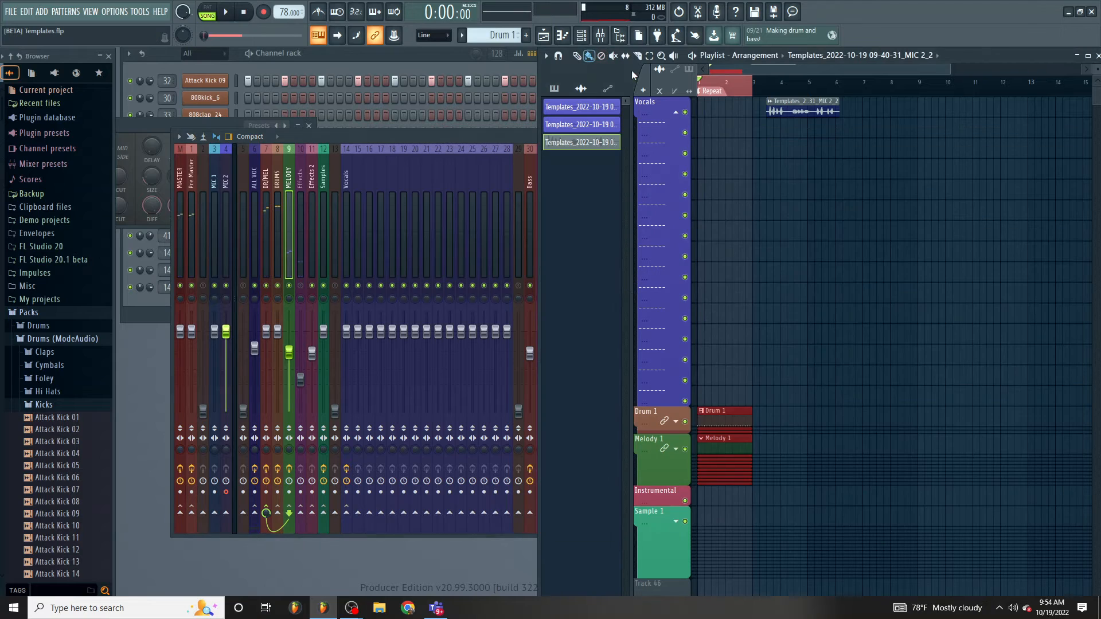
pyautogui.moveTo(797, 101); pyautogui.dragTo(728, 101)
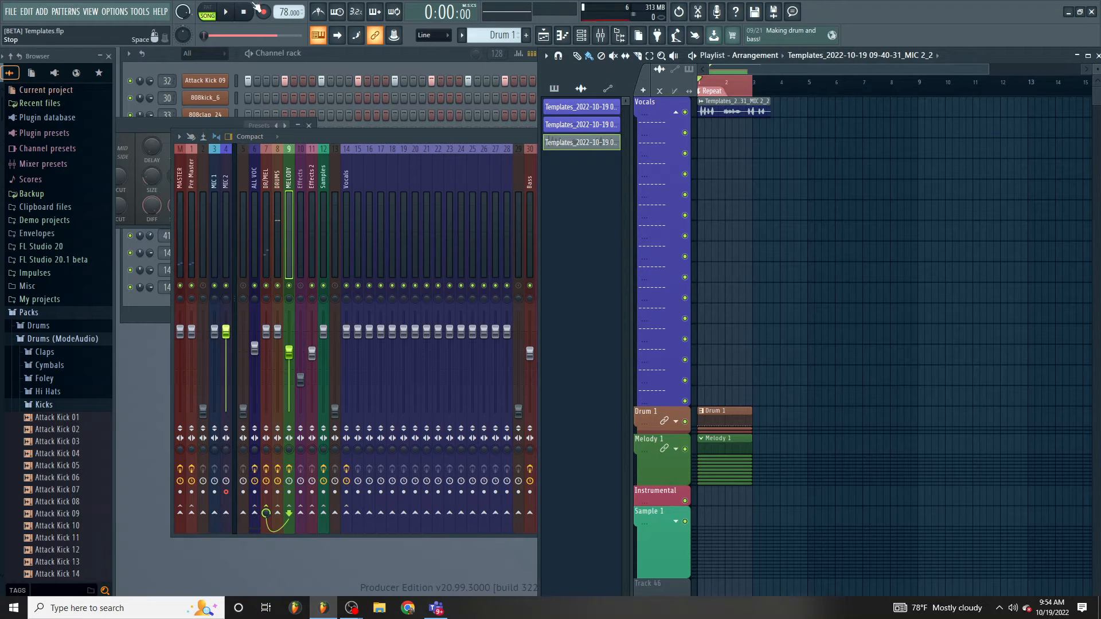
pyautogui.press('space')
# Unmute the Effects bus during playback and set its volume to 38%.
pyautogui.click(307, 294)
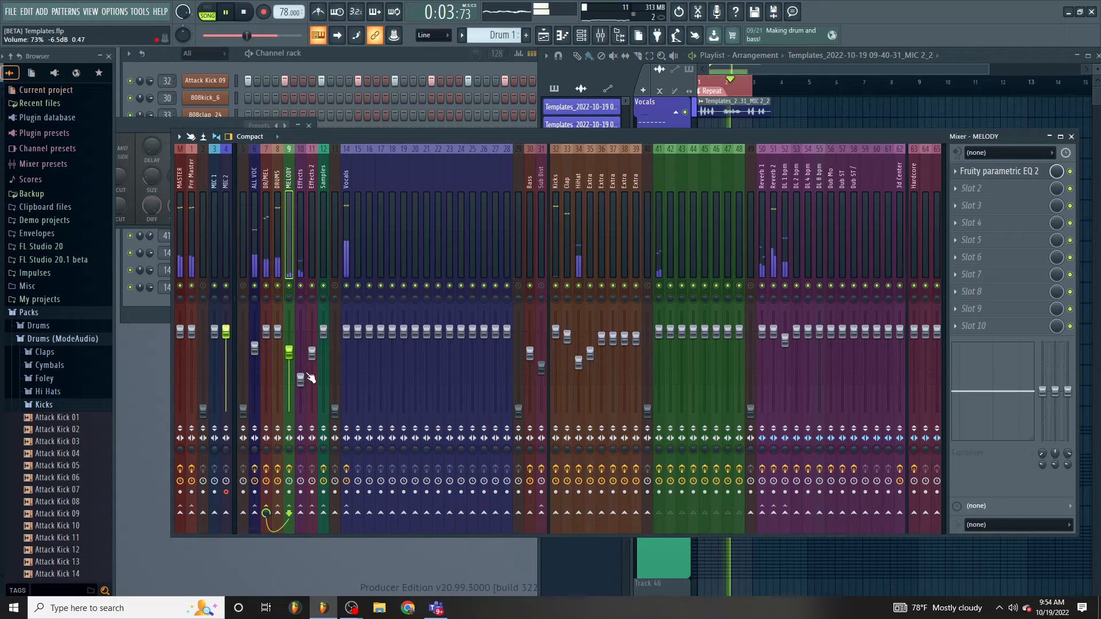
pyautogui.moveTo(309, 376); pyautogui.dragTo(309, 384)
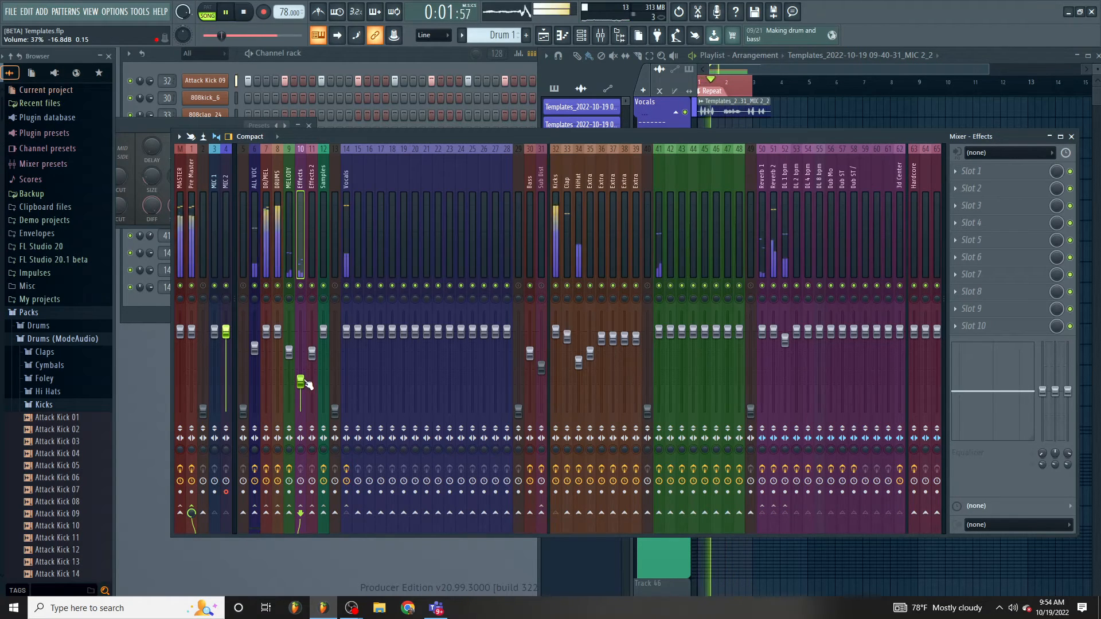
pyautogui.moveTo(309, 384); pyautogui.dragTo(309, 382)
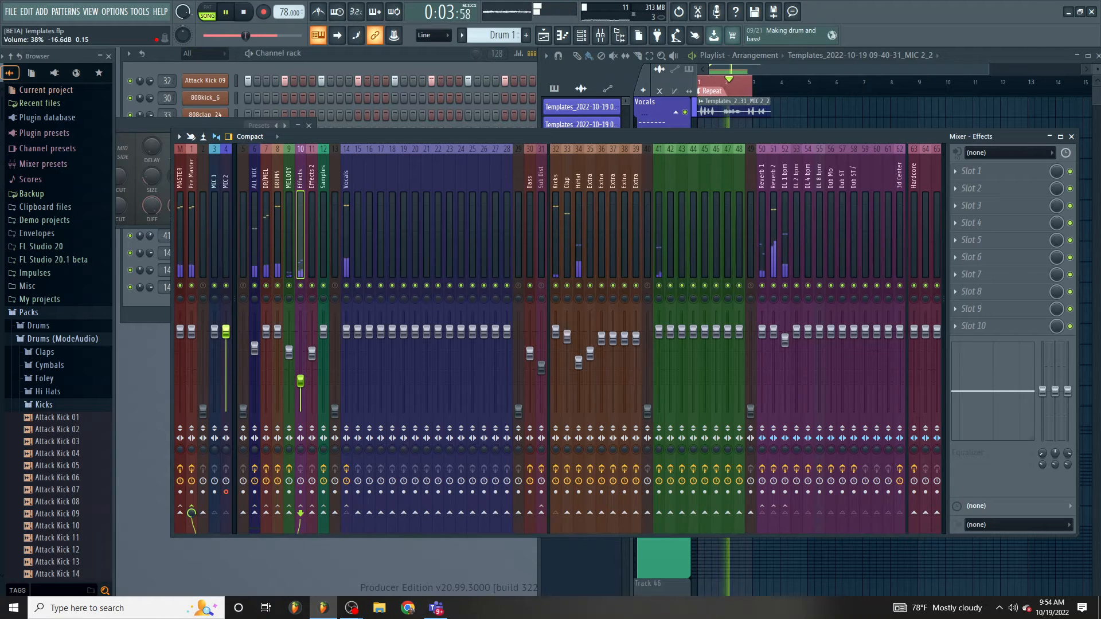
# Stop playback and shift the vocal clip out of the loop and back while examining the Vocals, insert 15 and DR/MEL routing.
pyautogui.press('space')
pyautogui.click(346, 219)
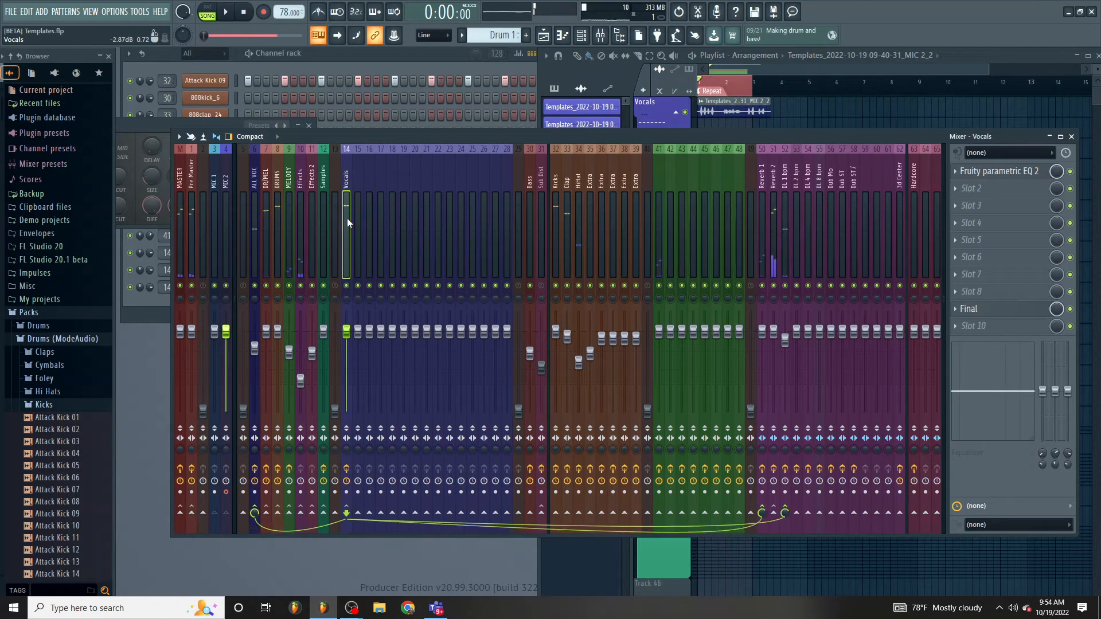
pyautogui.moveTo(724, 109); pyautogui.dragTo(794, 111)
pyautogui.click(359, 188)
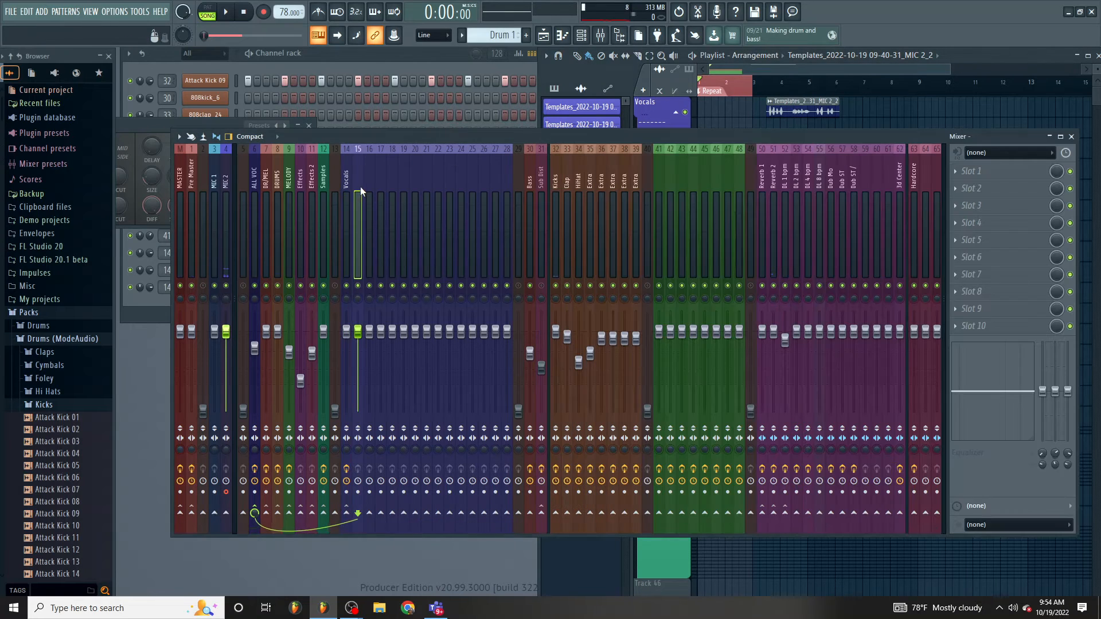
pyautogui.click(266, 178)
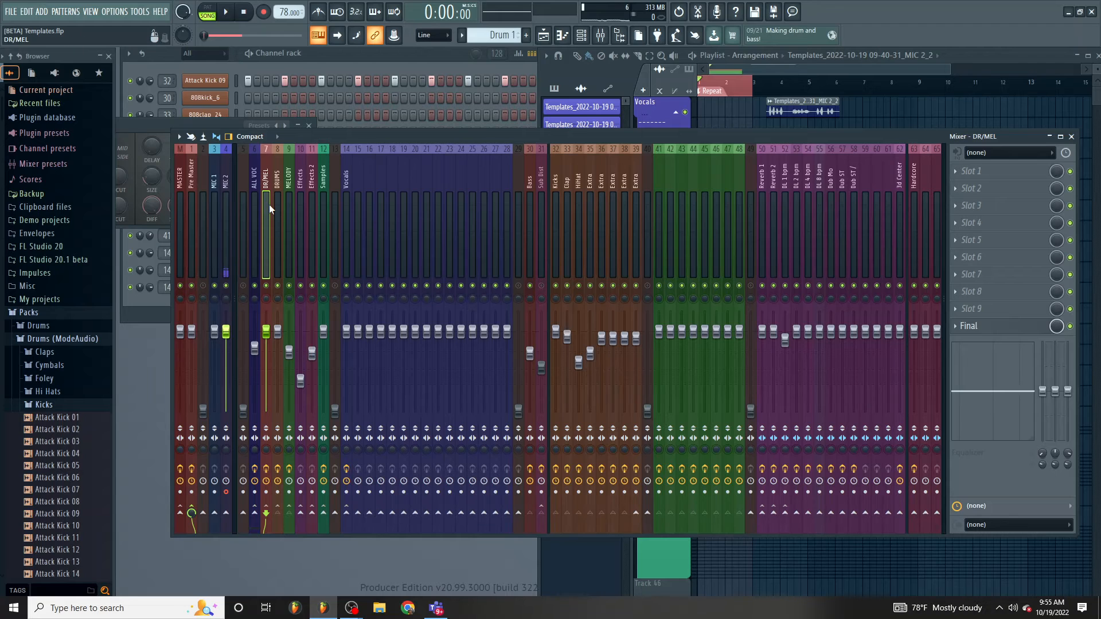
pyautogui.moveTo(805, 108); pyautogui.dragTo(712, 89)
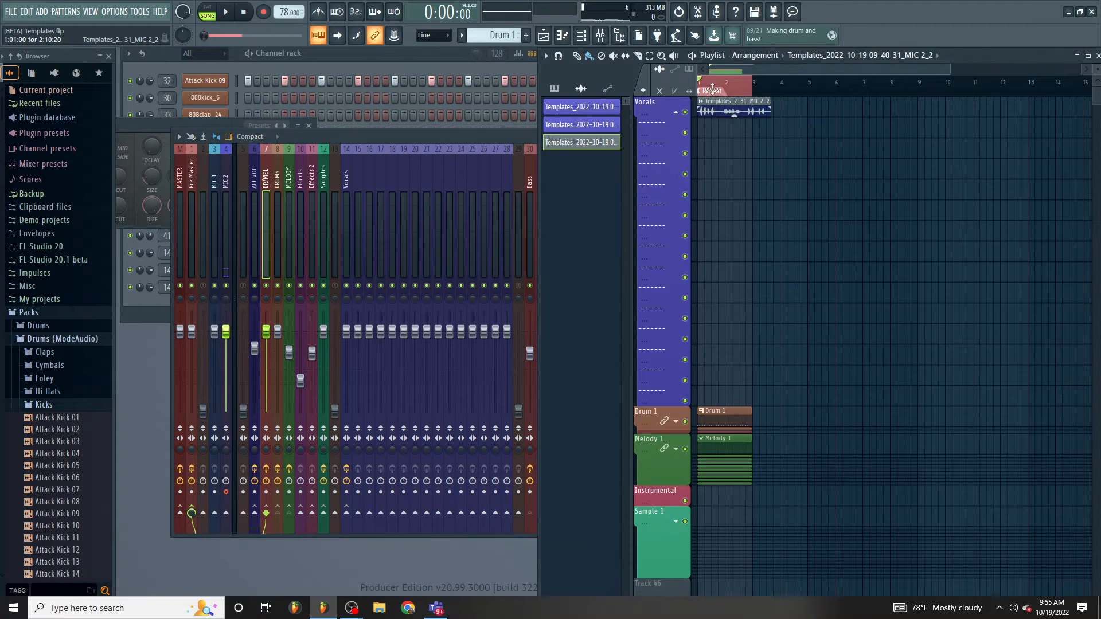
# During playback, lower the ALL VOC and Effects buses slightly, try MELODY at 100% and DRUMS at 62%, and reset DRUMS.
pyautogui.press('space')
pyautogui.moveTo(254, 348); pyautogui.dragTo(289, 347)
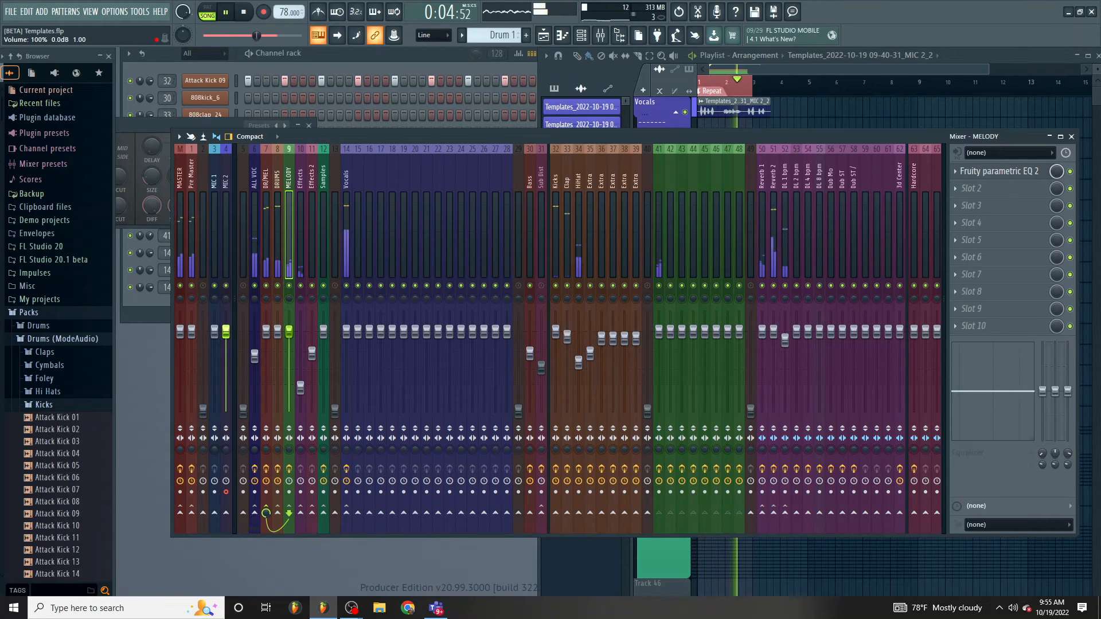
pyautogui.moveTo(289, 321); pyautogui.dragTo(277, 342)
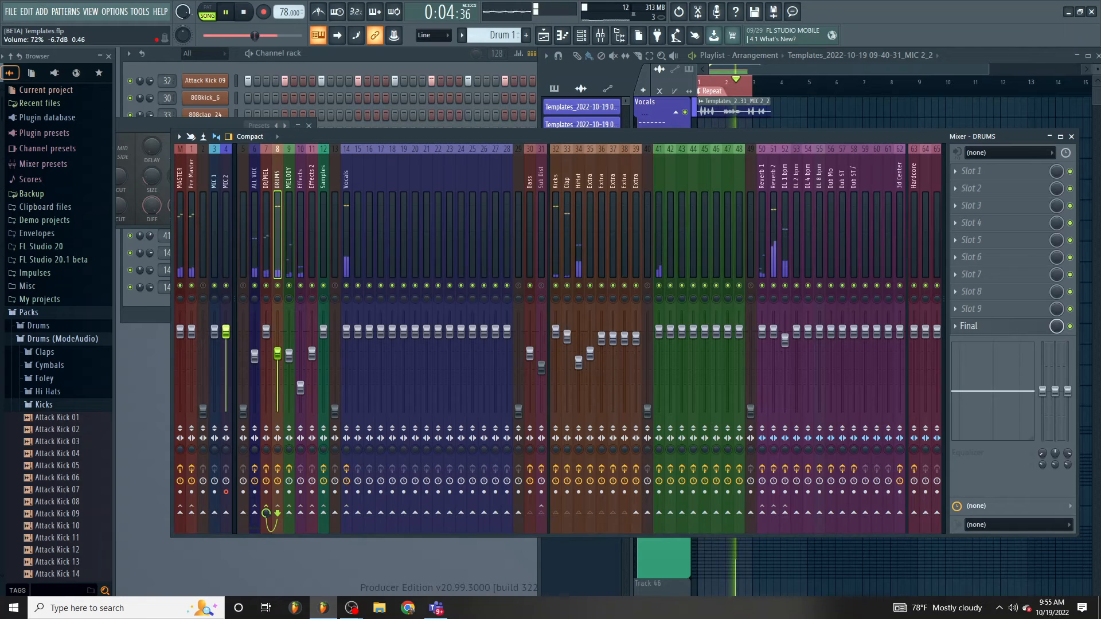
pyautogui.rightClick(276, 335)
pyautogui.click(284, 339)
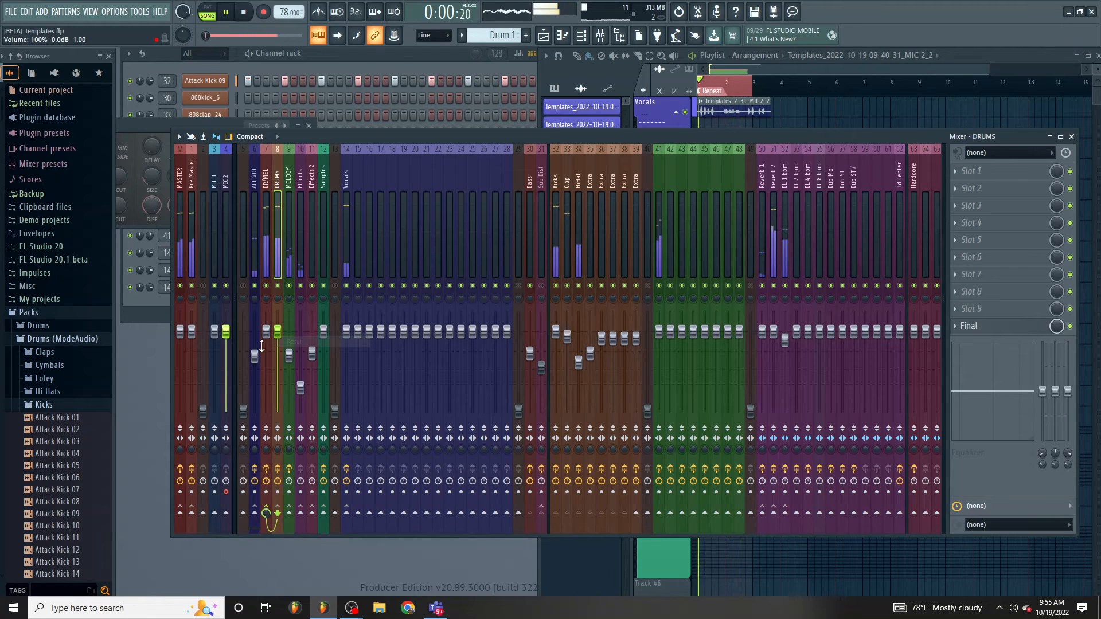
# Raise the ALL VOC bus's volume to about 83% during playback and stop the loop.
pyautogui.moveTo(255, 356); pyautogui.dragTo(259, 348)
pyautogui.rightClick(258, 346)
pyautogui.click(264, 350)
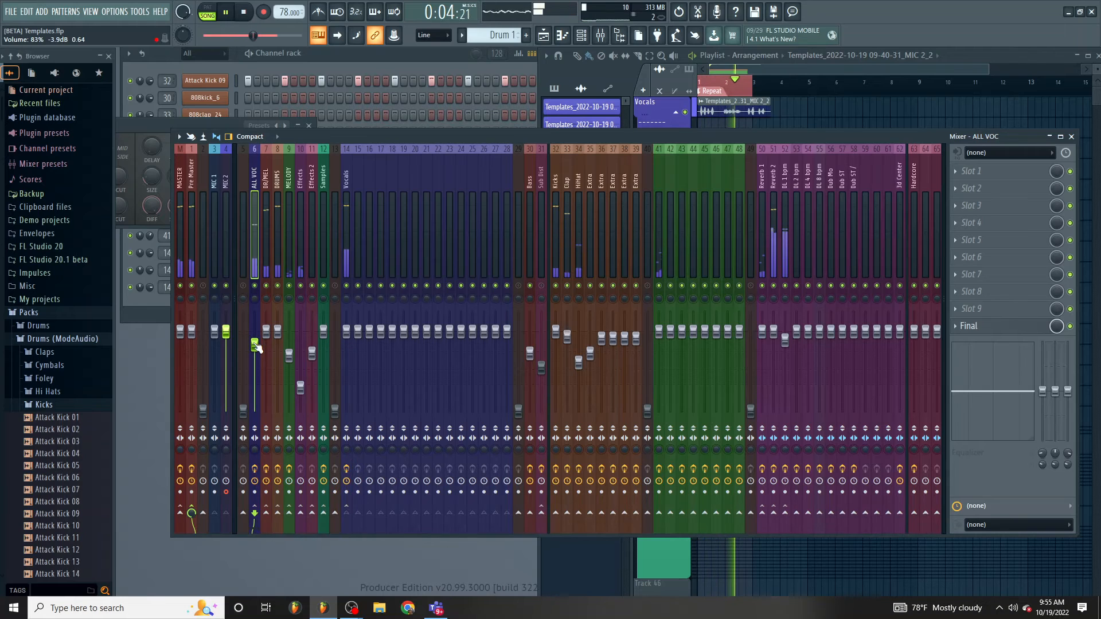
pyautogui.click(243, 11)
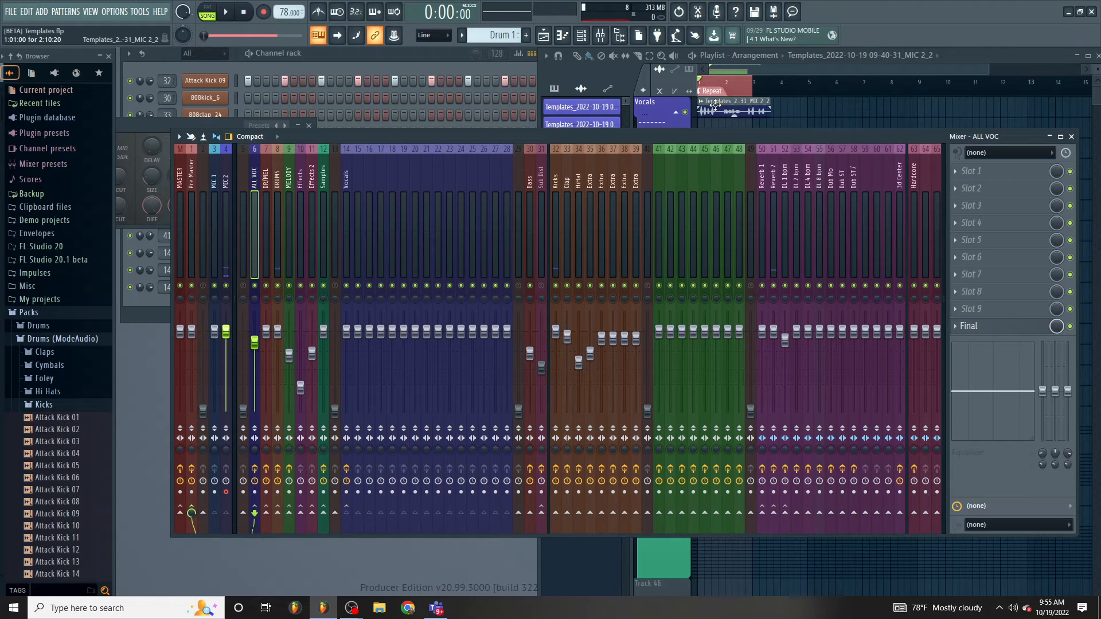
# Expand the Drum 1 and Melody 1 track groups in the playlist.
pyautogui.click(762, 68)
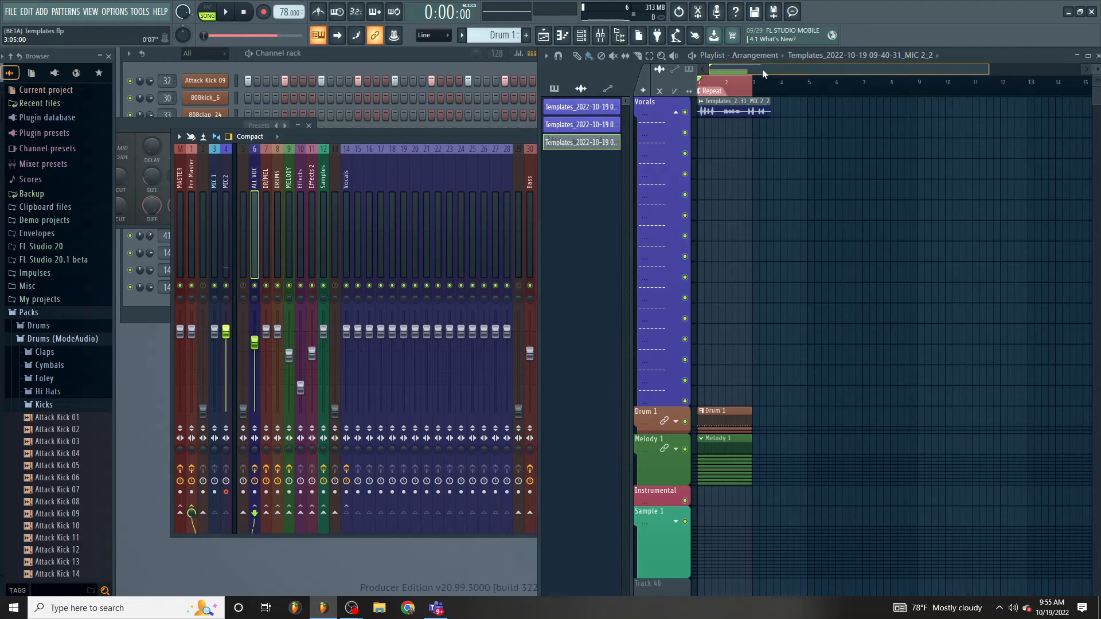
pyautogui.click(677, 424)
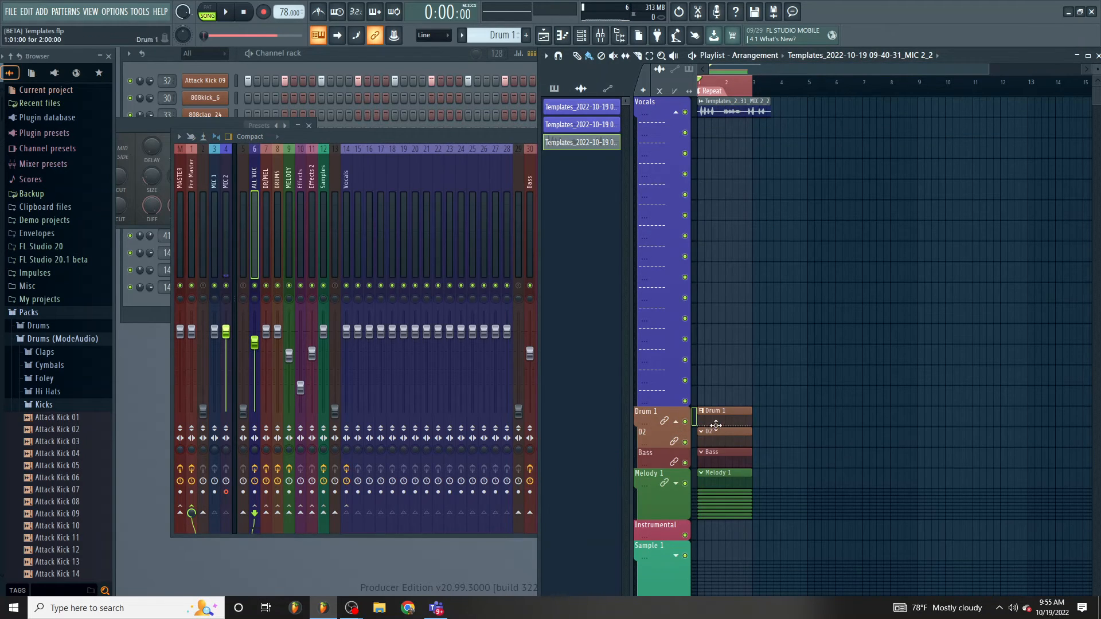
pyautogui.click(677, 485)
# View the Melody 1 clip in the piano roll and close it again.
pyautogui.doubleClick(728, 475)
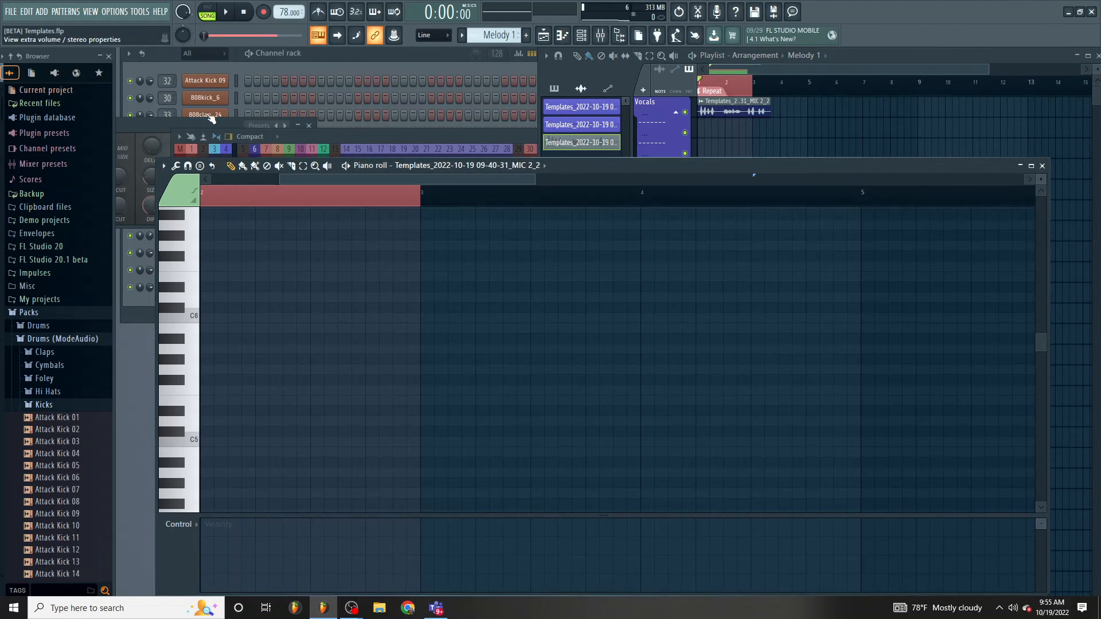
pyautogui.click(1031, 166)
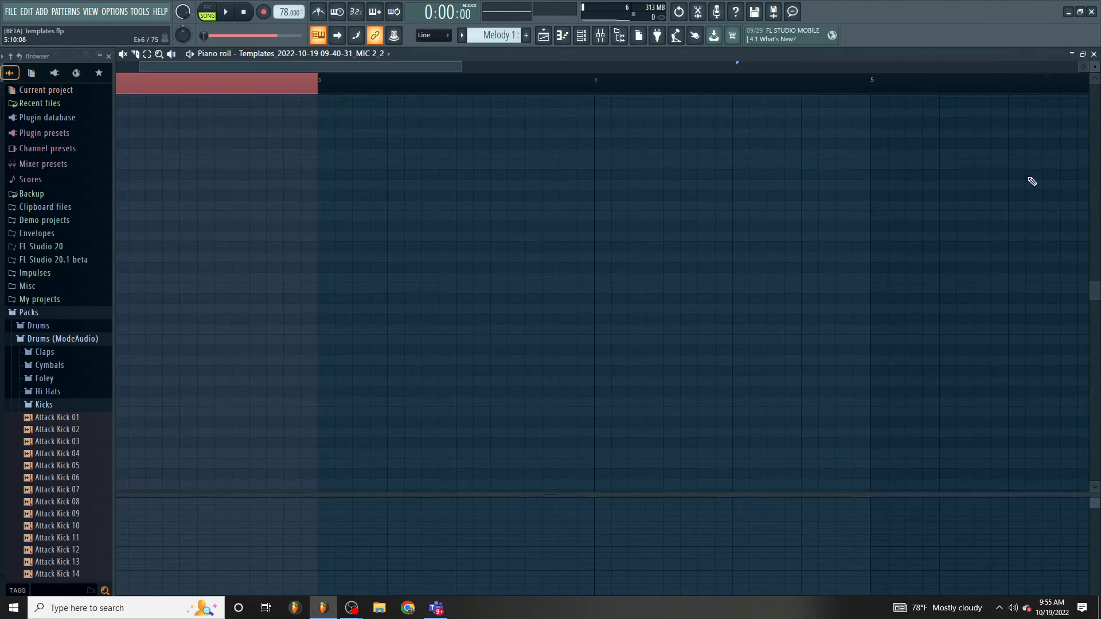
pyautogui.click(1092, 54)
pyautogui.click(732, 484)
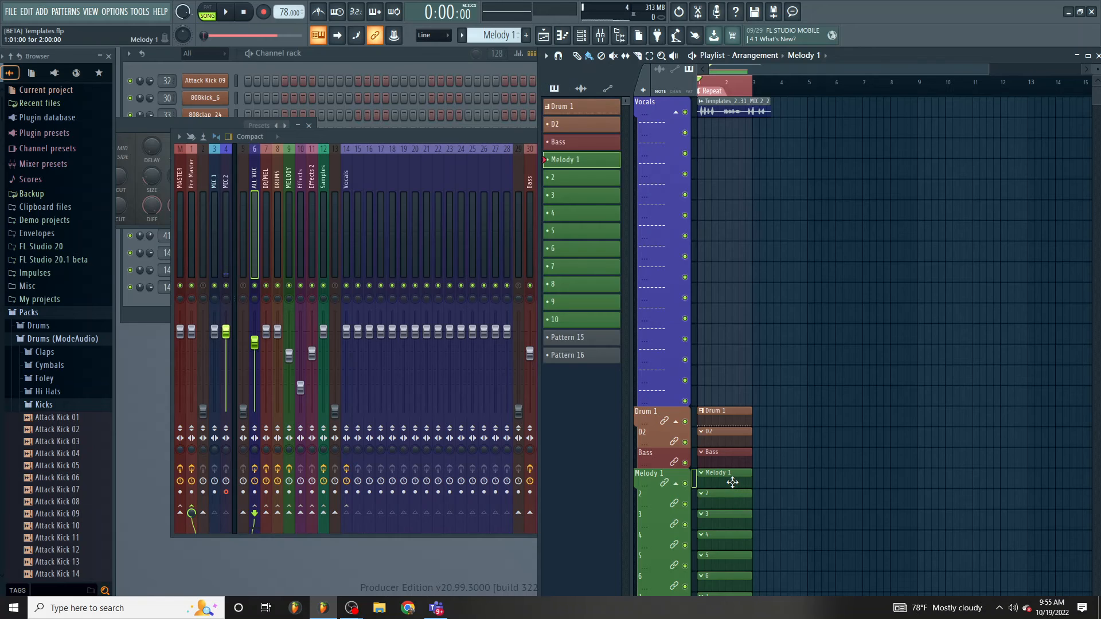
pyautogui.doubleClick(733, 483)
pyautogui.click(1092, 54)
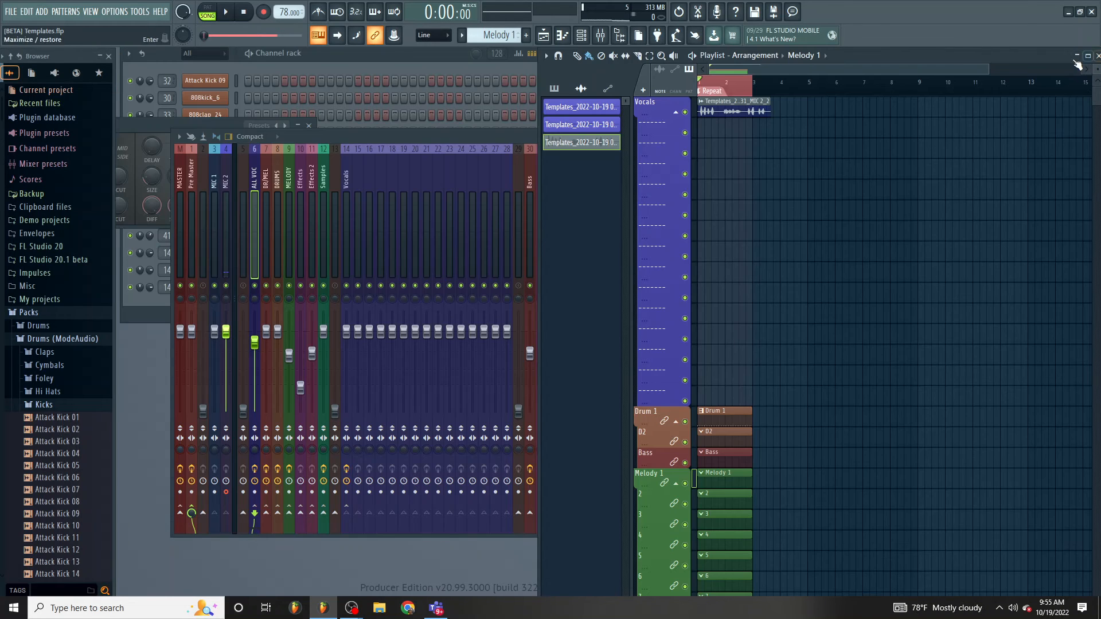
# Bring the channel rack forward and open the Drum 1 pattern to view its steps.
pyautogui.click(397, 54)
pyautogui.click(284, 239)
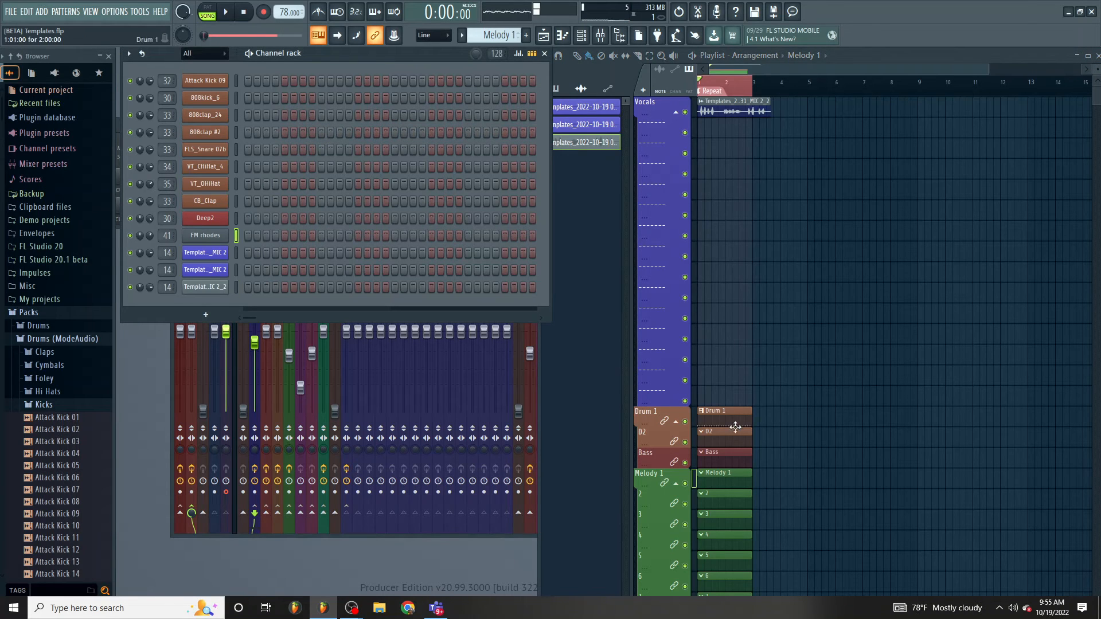
pyautogui.doubleClick(724, 410)
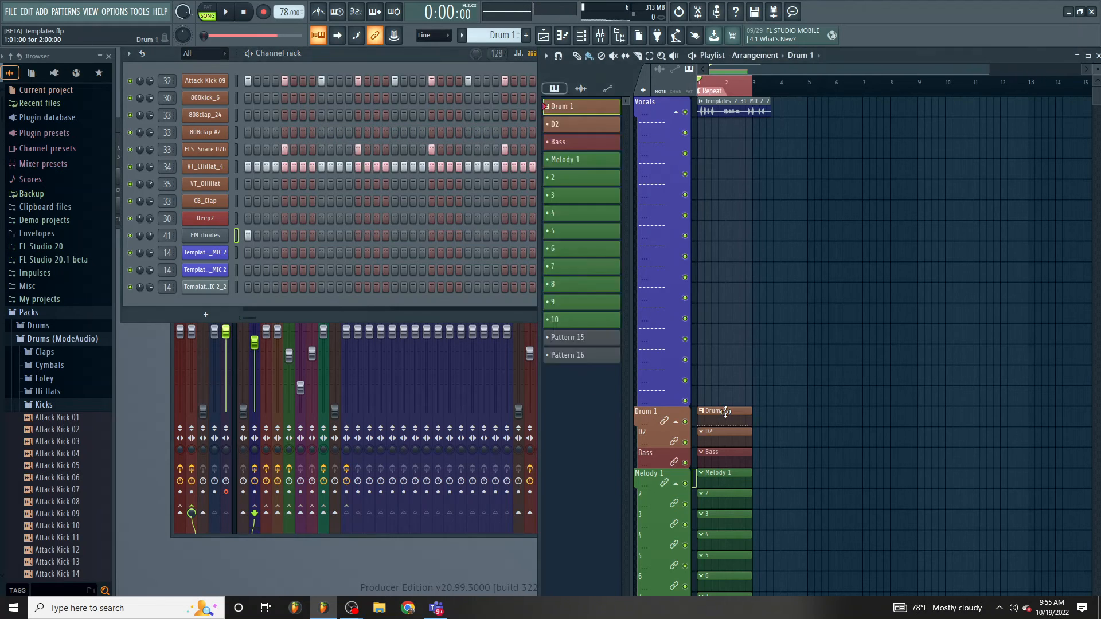
pyautogui.click(1094, 54)
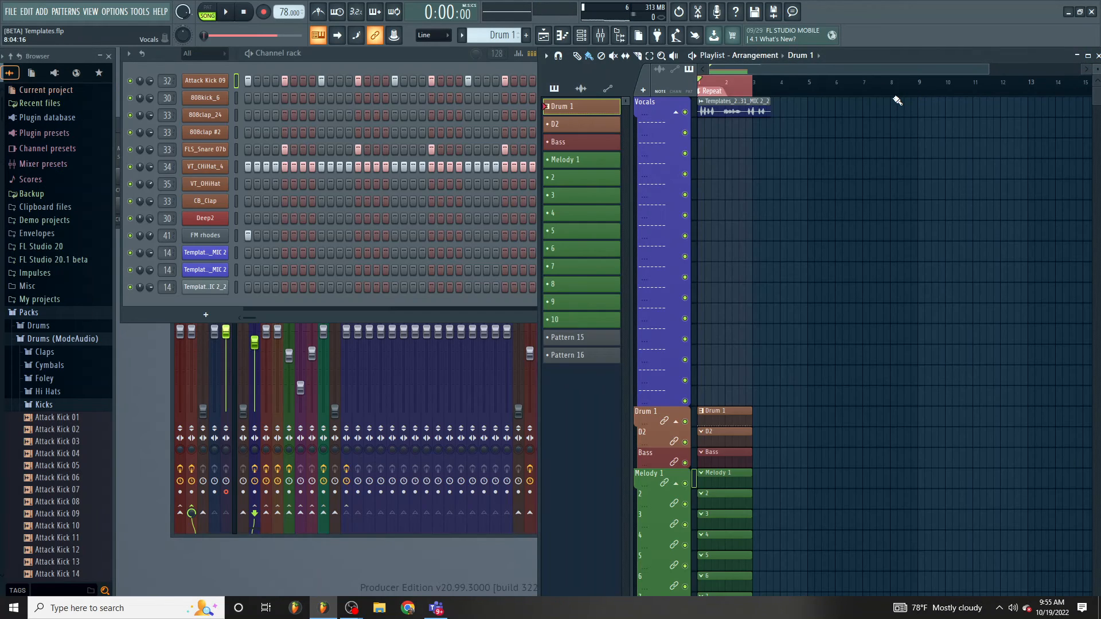
# Move the vocal clip to the middle of bar 3, start playback there and set the loop range over the clip.
pyautogui.click(607, 34)
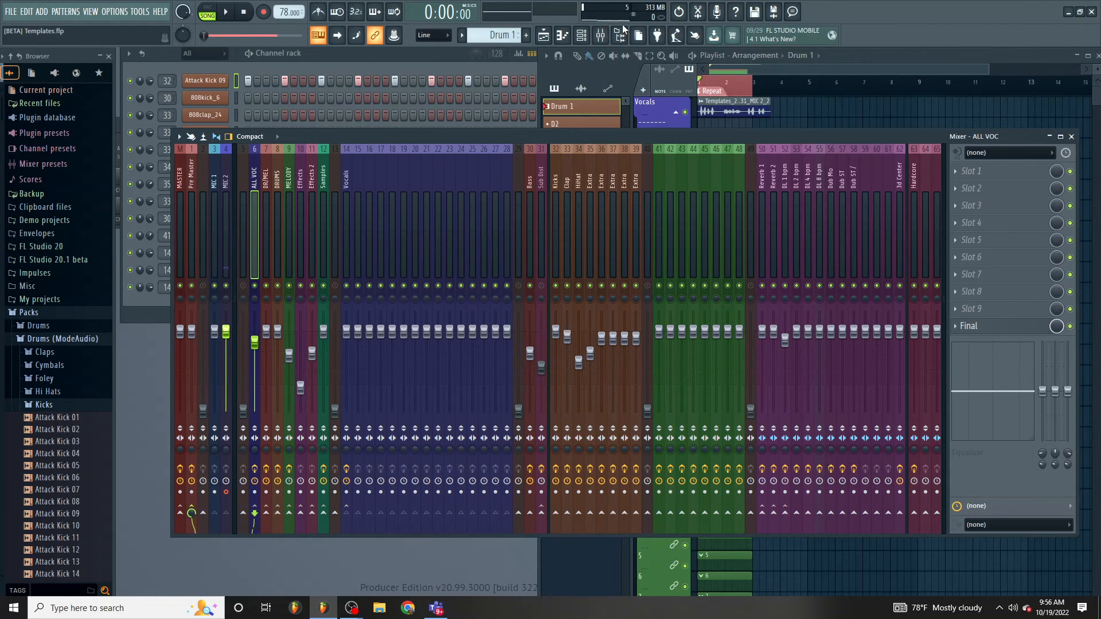
pyautogui.click(598, 55)
pyautogui.moveTo(720, 102); pyautogui.dragTo(795, 106)
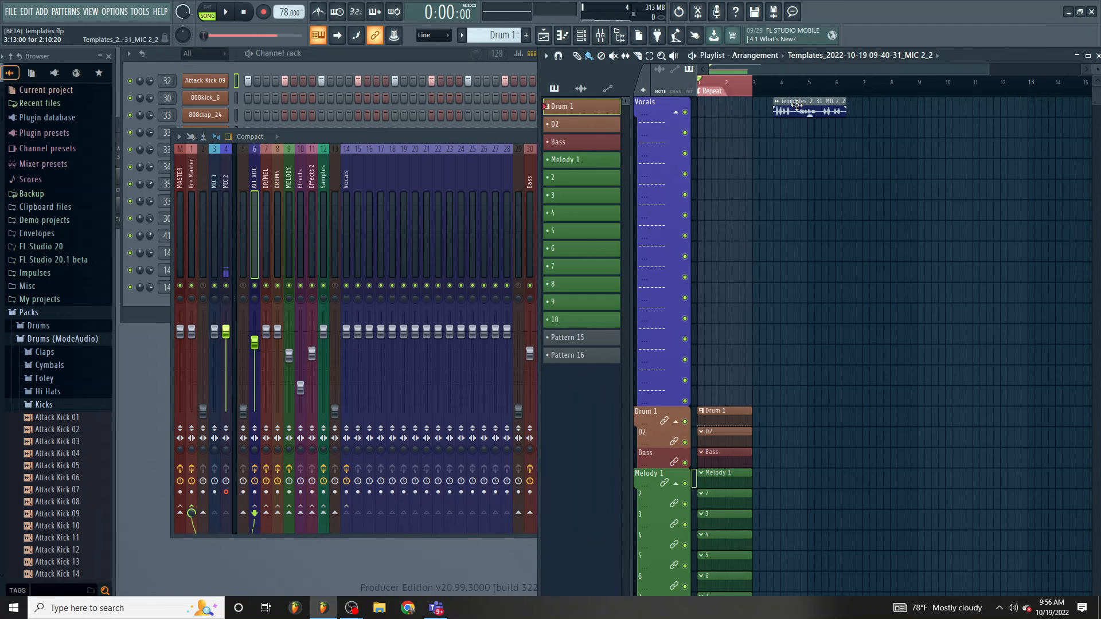
pyautogui.click(762, 83)
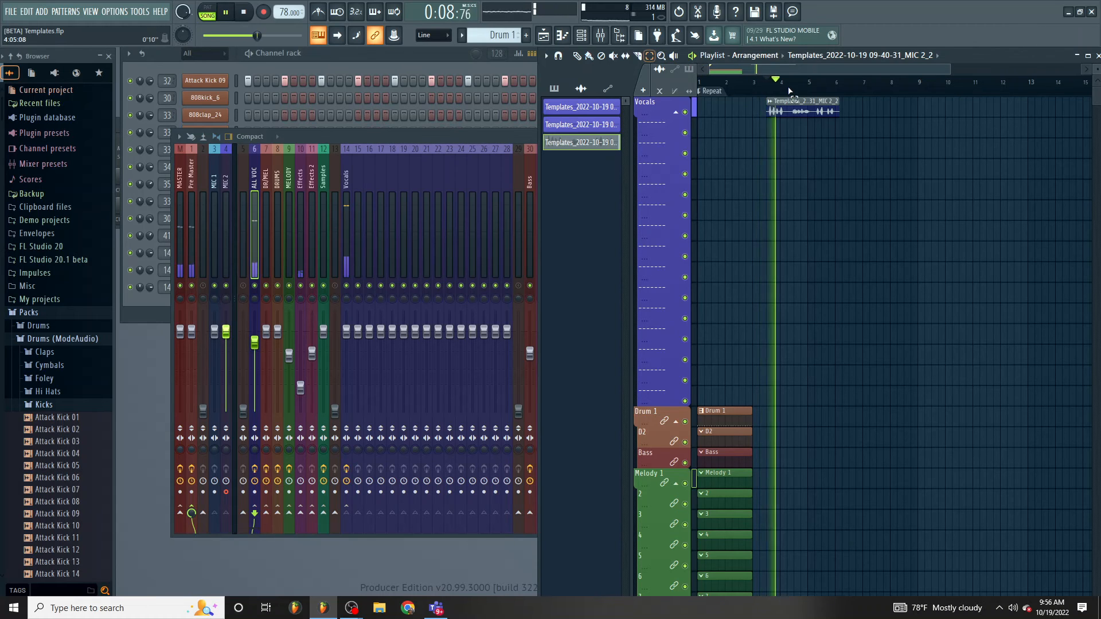
pyautogui.moveTo(769, 87); pyautogui.dragTo(837, 93)
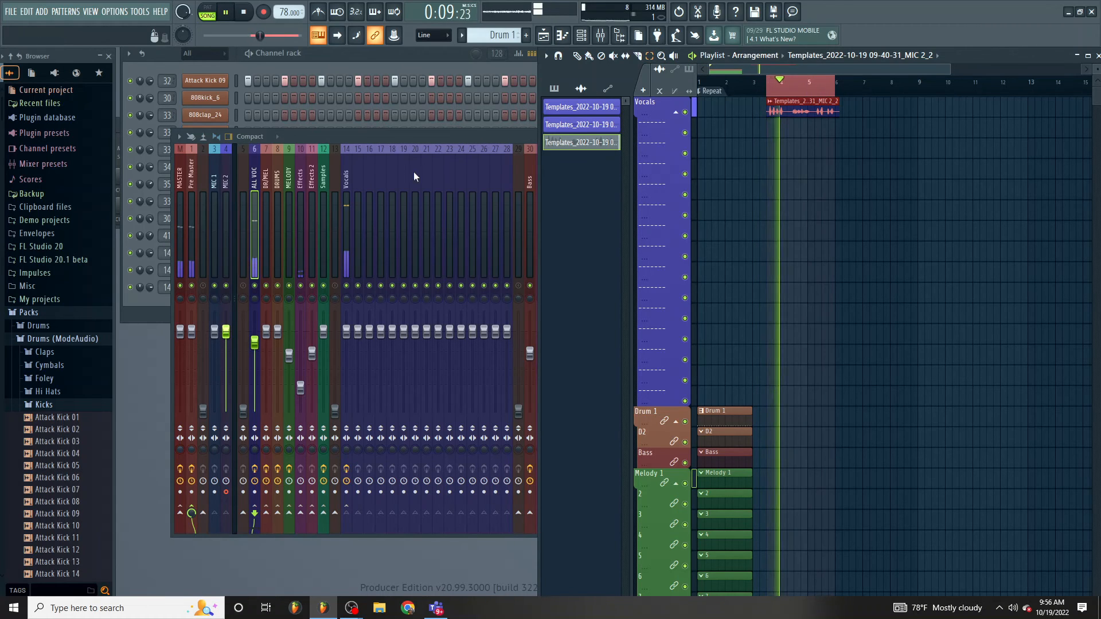
# Send the Vocals track to Dub ST and raise the Effects bus's volume to 44% during playback.
pyautogui.click(349, 174)
pyautogui.scroll(-10, 470, 174)
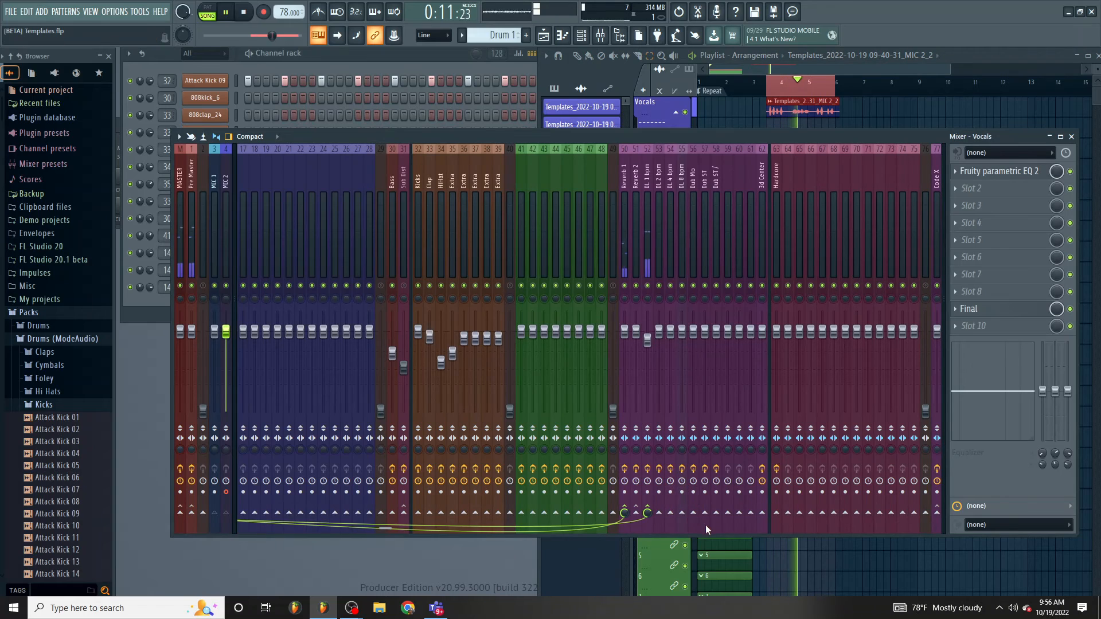
pyautogui.click(704, 511)
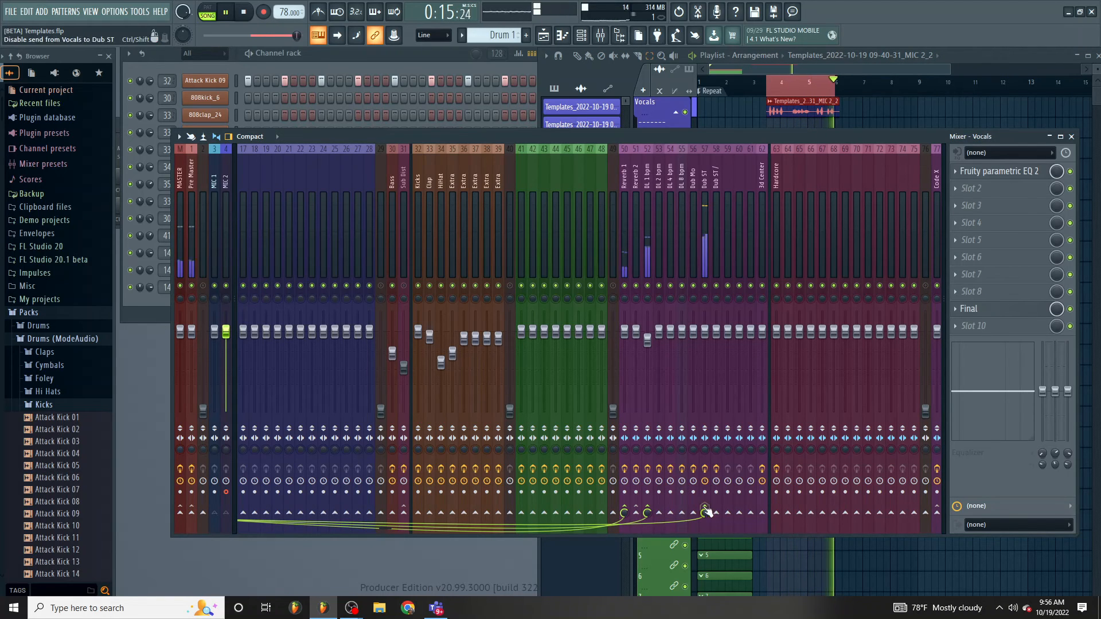
pyautogui.scroll(10, 645, 263)
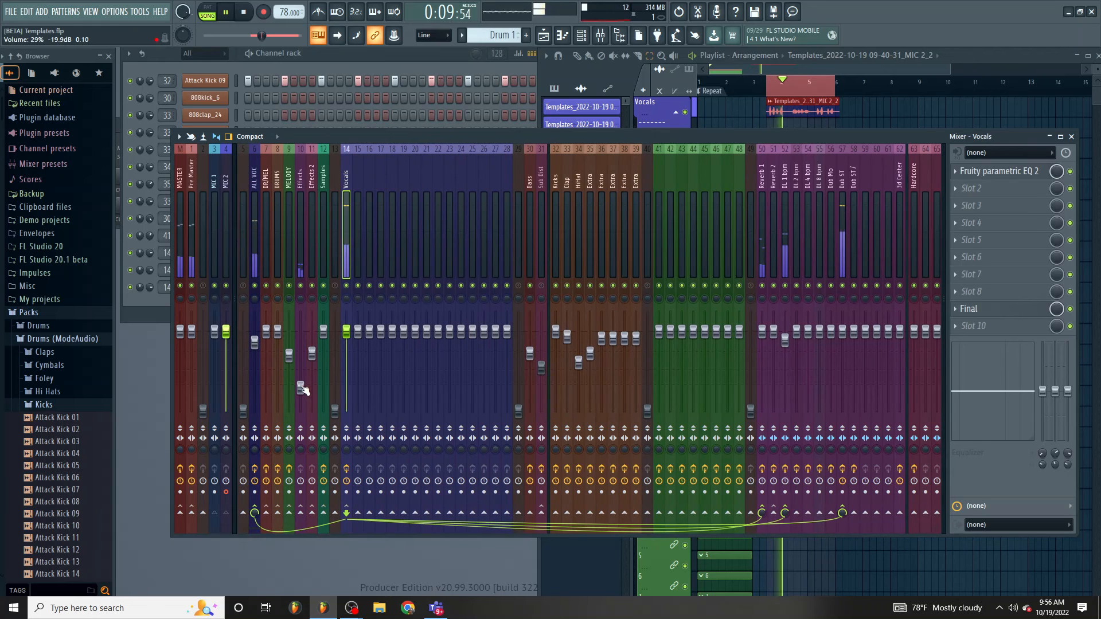
pyautogui.moveTo(302, 389); pyautogui.dragTo(301, 378)
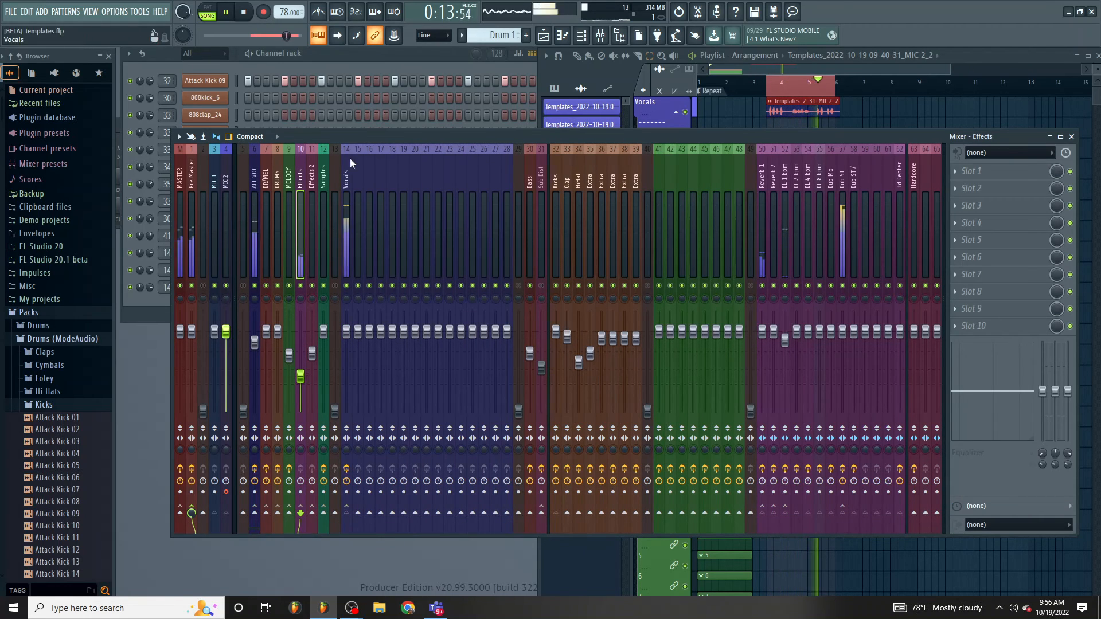
# Send the Vocals track to DL 8 bpm as well, pan that delay track 100% left and reset its panning.
pyautogui.click(349, 201)
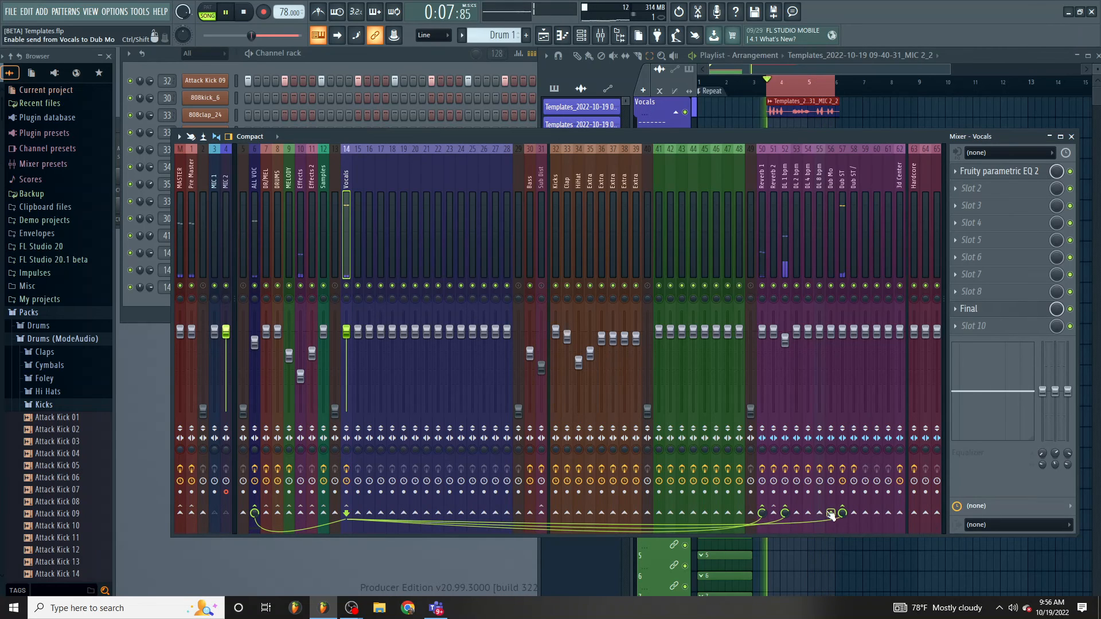
pyautogui.click(817, 298)
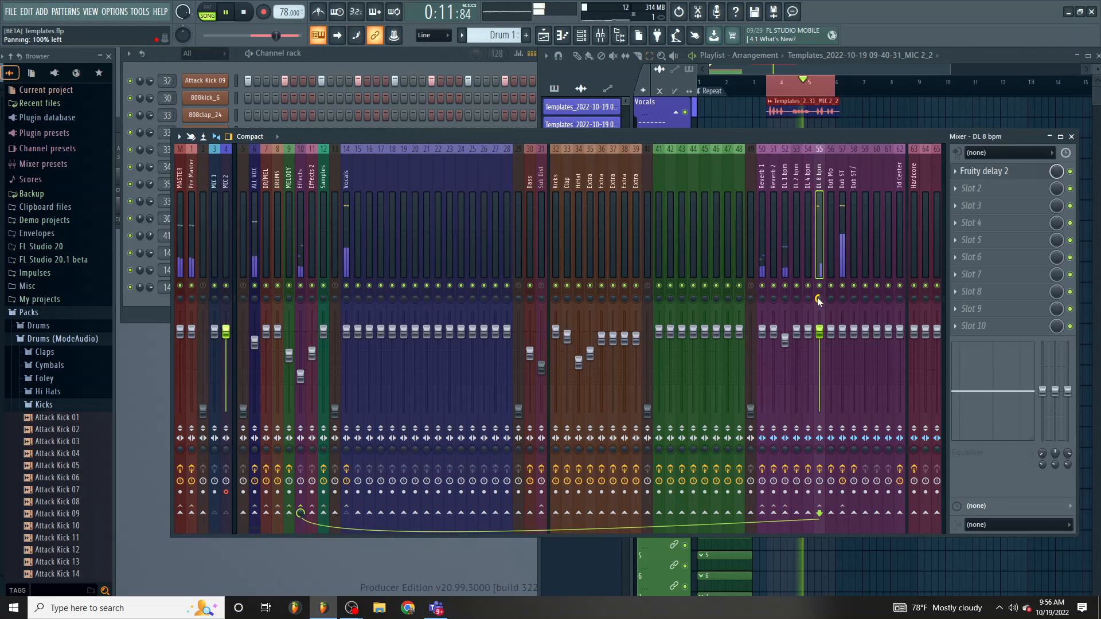
pyautogui.rightClick(817, 298)
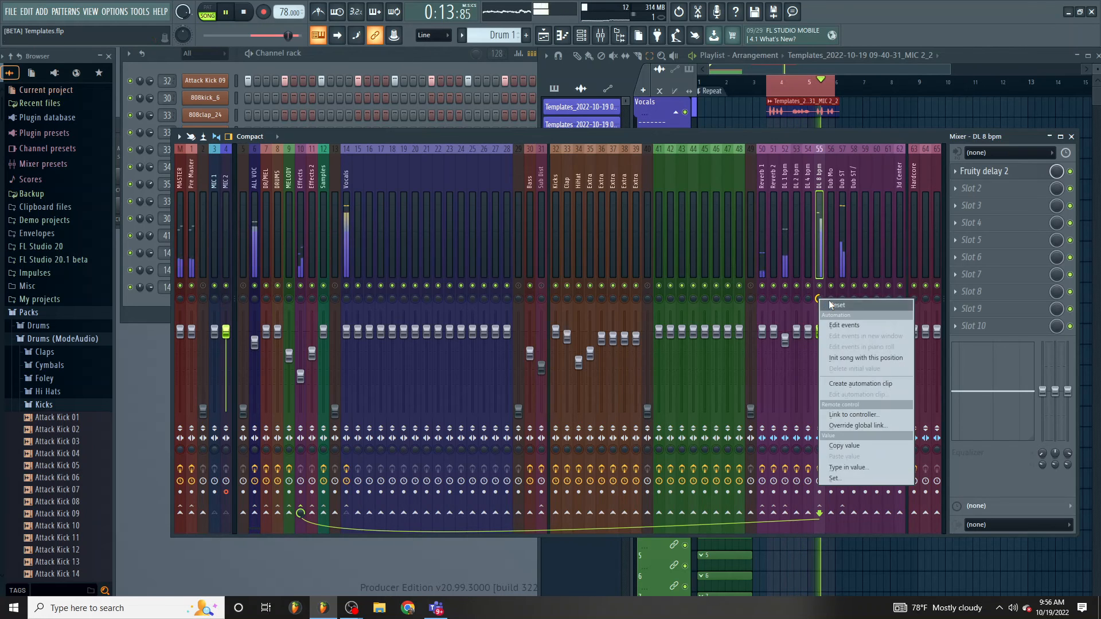
pyautogui.click(831, 305)
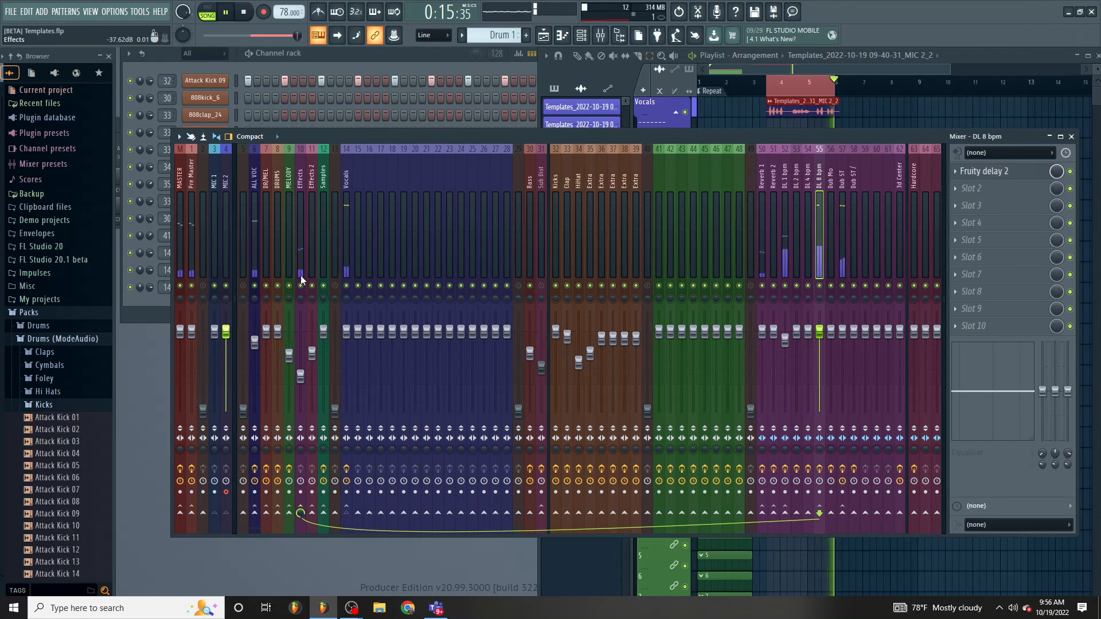
# Replay the vocal loop while lowering the Effects bus's volume to 23% and finally to 19%, and stop playback.
pyautogui.press('space')
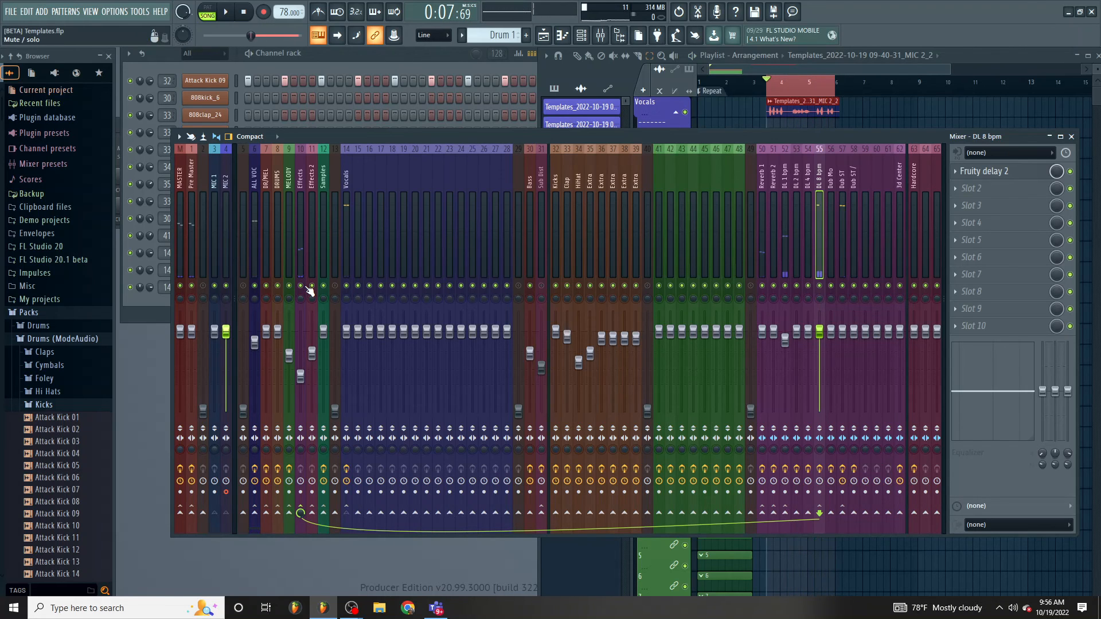
pyautogui.press('space')
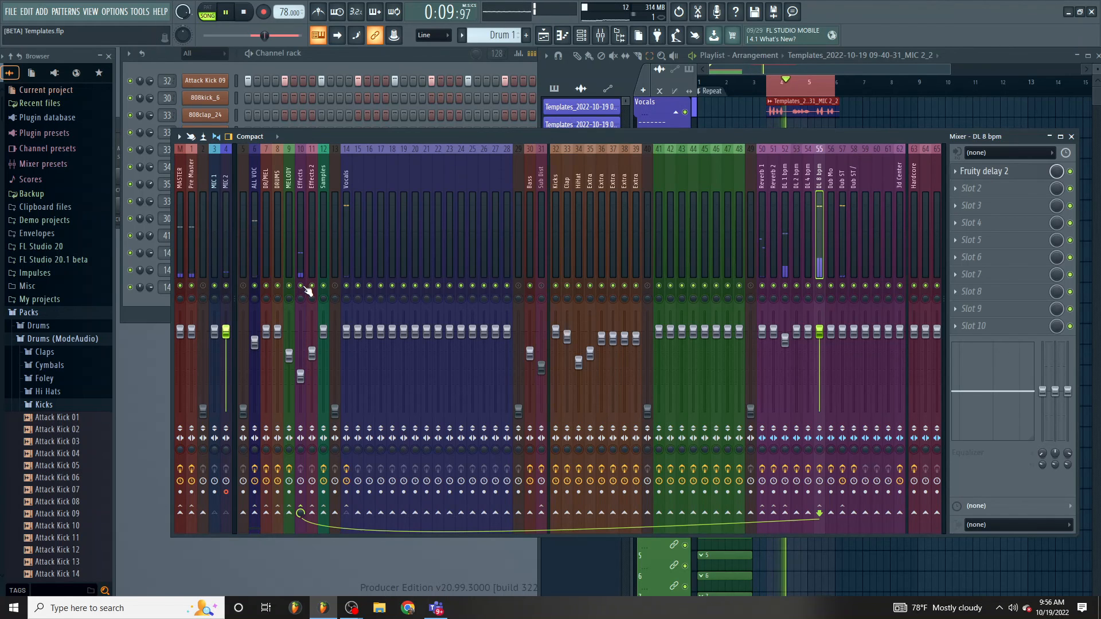
pyautogui.press('space')
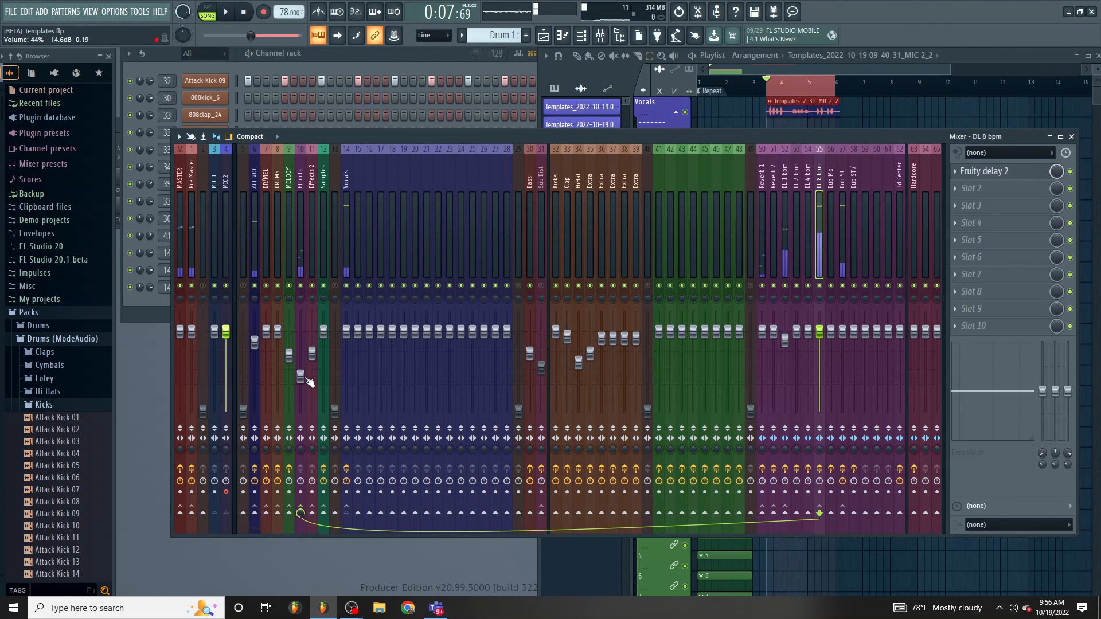
pyautogui.click(301, 377)
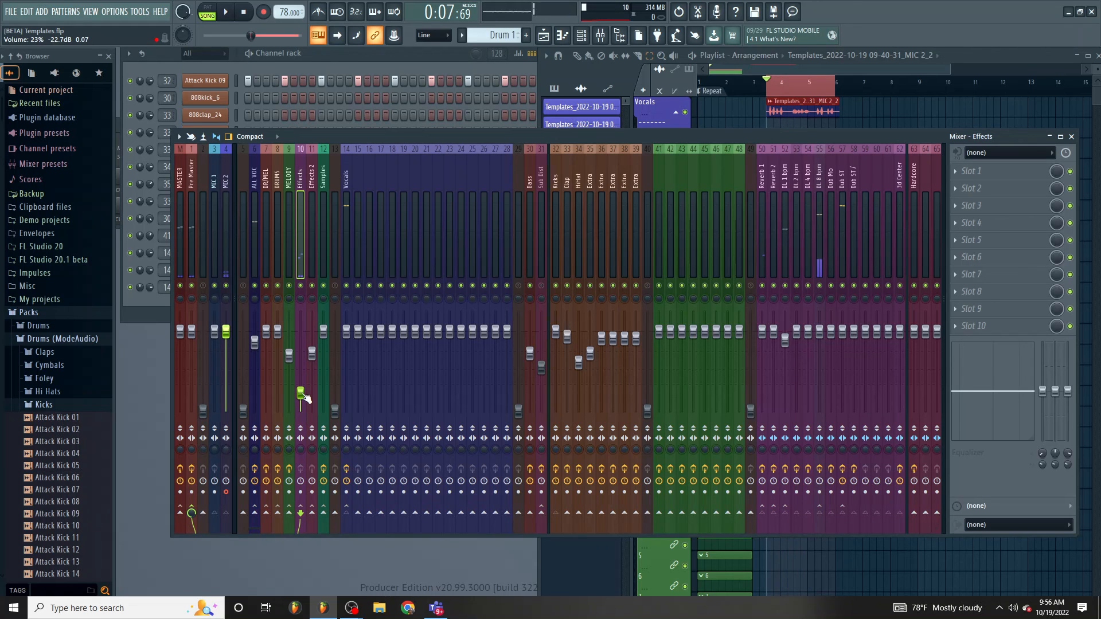
pyautogui.press('space')
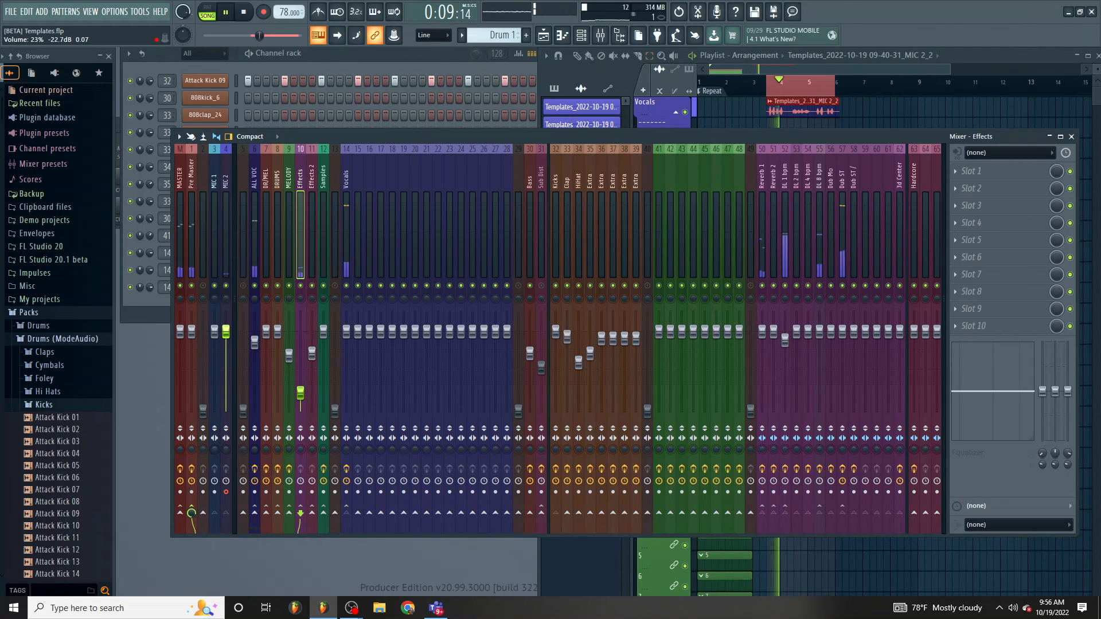
pyautogui.moveTo(301, 393); pyautogui.dragTo(301, 396)
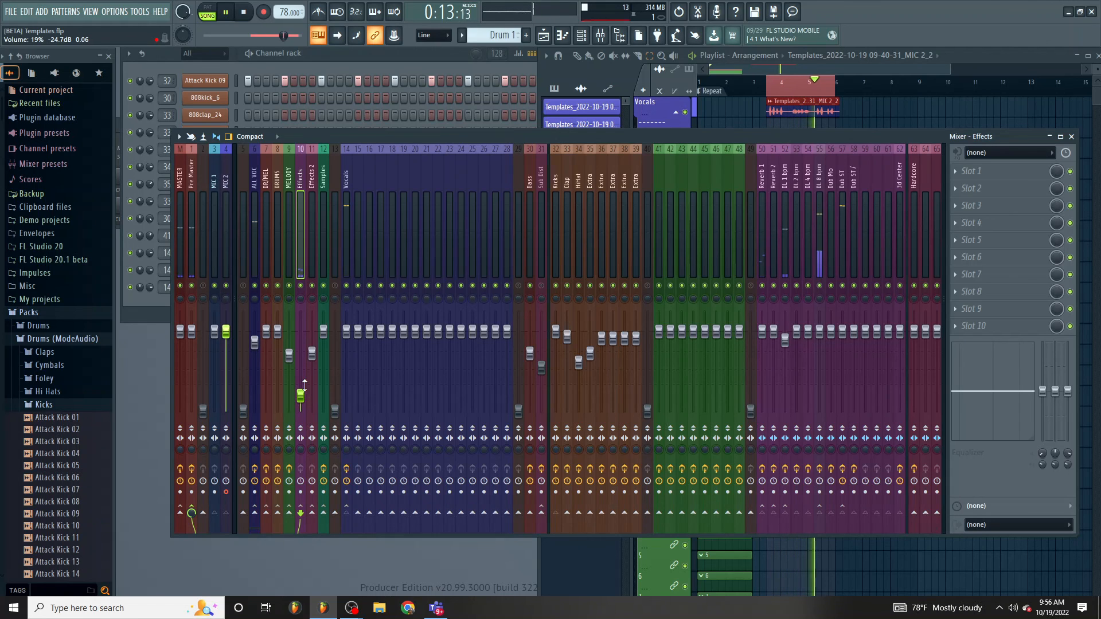
pyautogui.press('space')
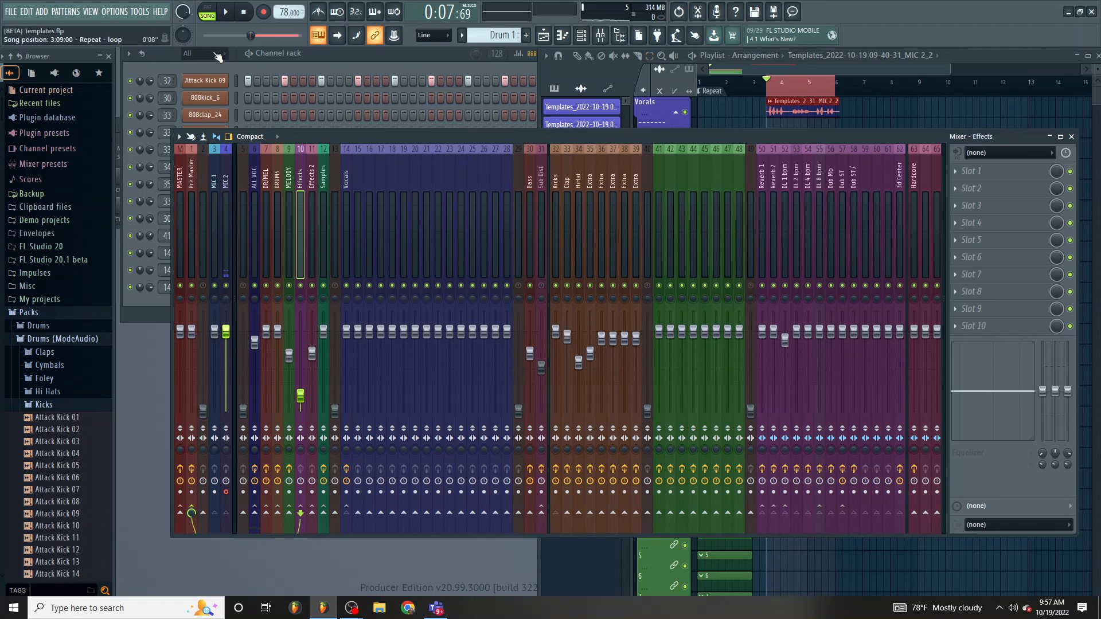
pyautogui.moveTo(344, 608)
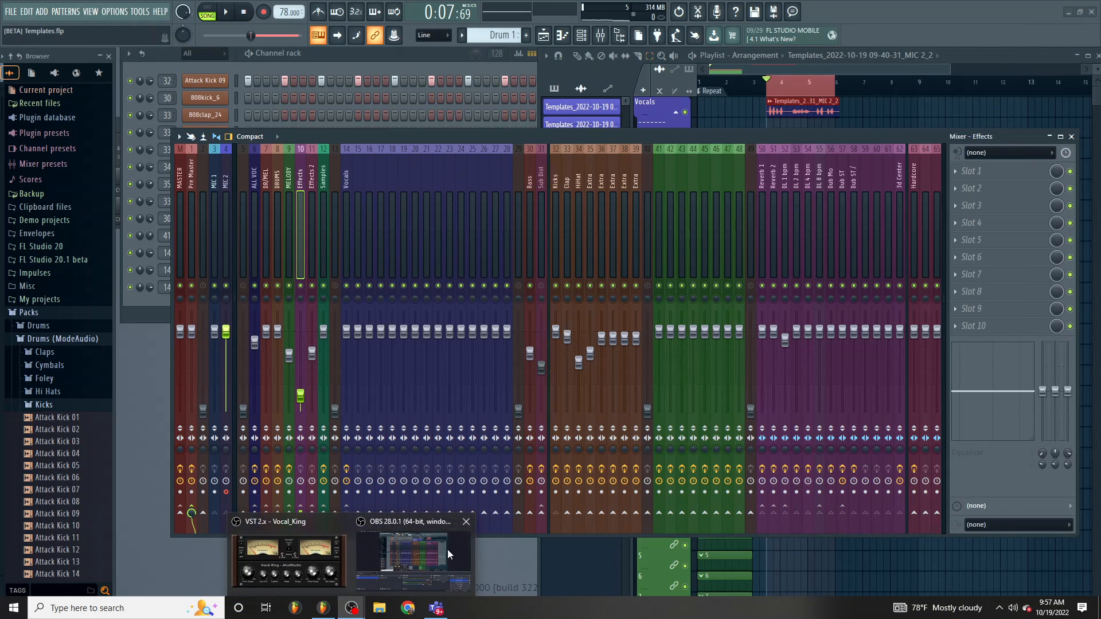